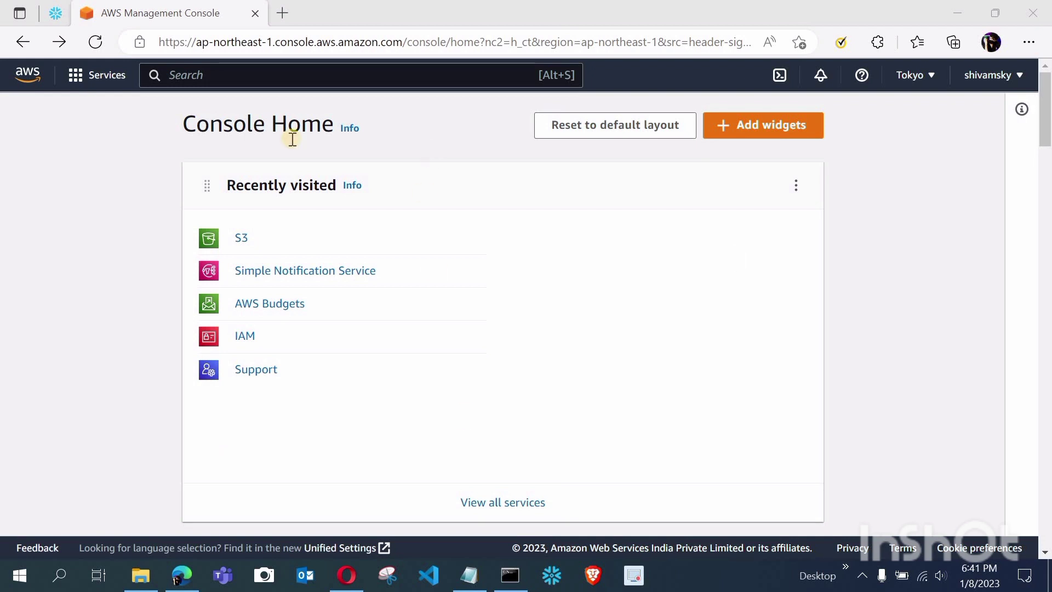
Search the AWS services for s3 and open the S3 storage service
{"action": "scroll", "coordinate": [438, 399], "scroll_direction": "down", "scroll_amount": 4}
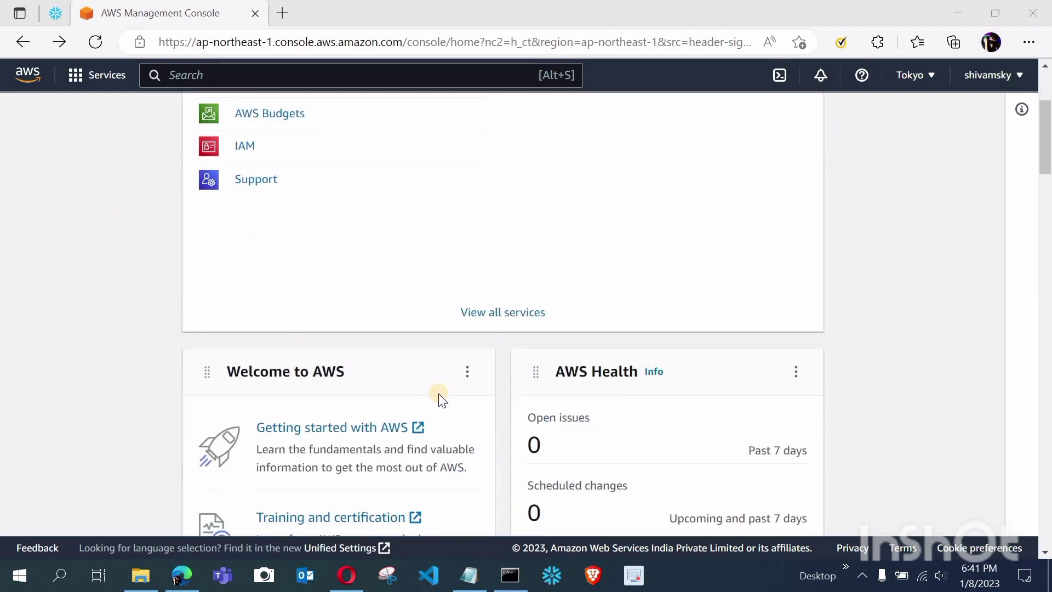
{"action": "scroll", "coordinate": [433, 302], "scroll_direction": "up", "scroll_amount": 4}
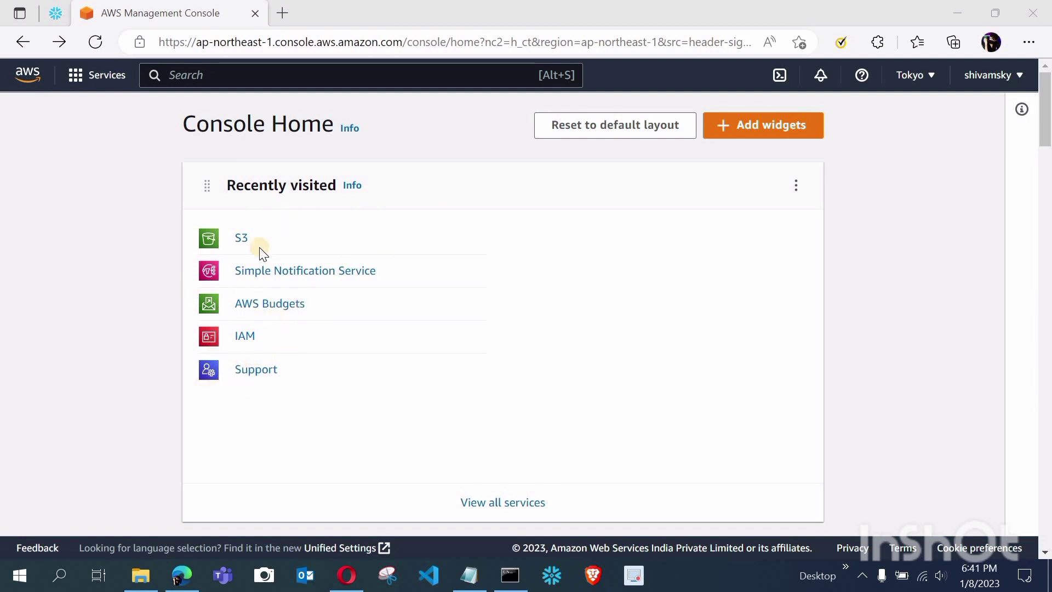
{"action": "left_click", "coordinate": [282, 75]}
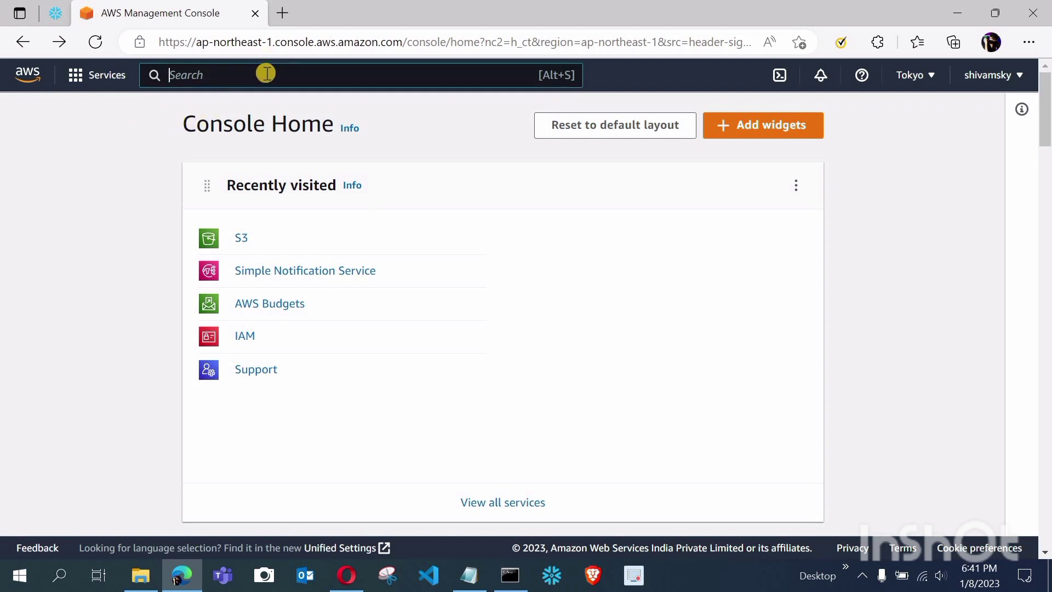
{"action": "type", "text": "s3"}
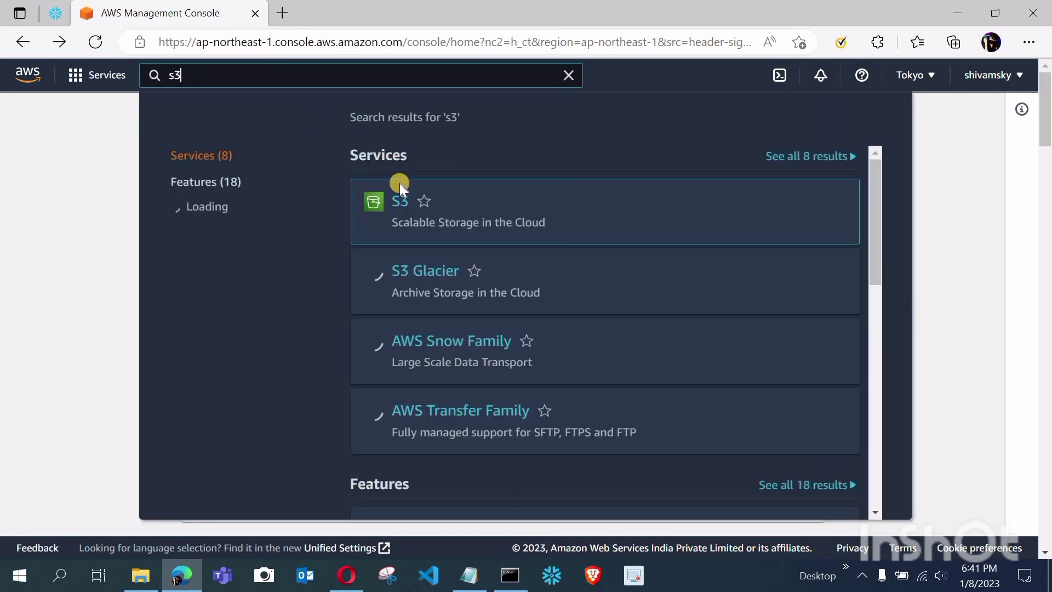
{"action": "left_click", "coordinate": [401, 206]}
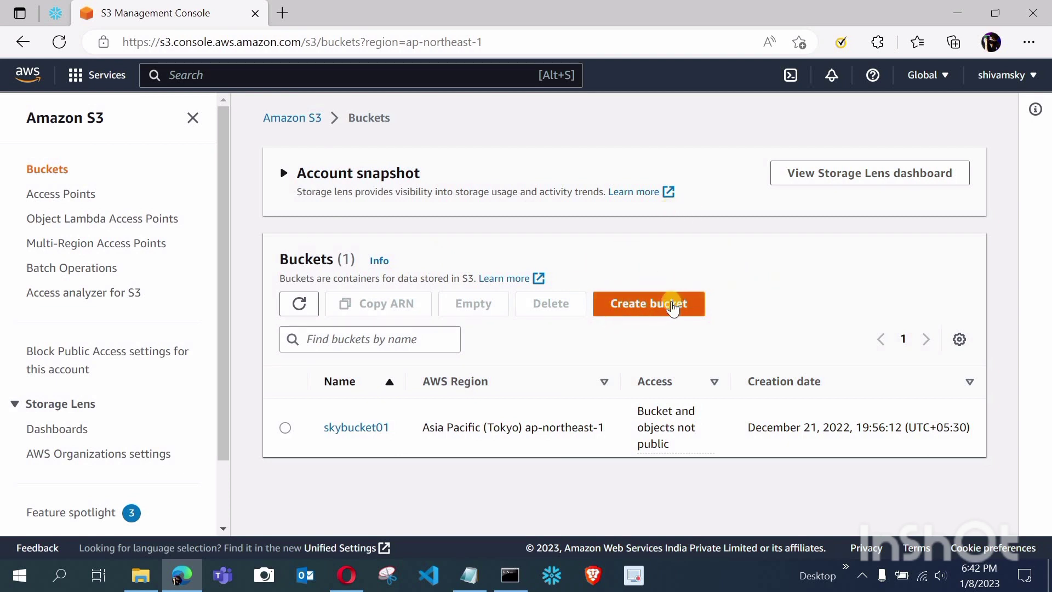
Start a new bucket named skycoding, keeping Asia Pacific (Tokyo) ap-northeast-1 as its AWS Region
{"action": "left_click", "coordinate": [671, 304]}
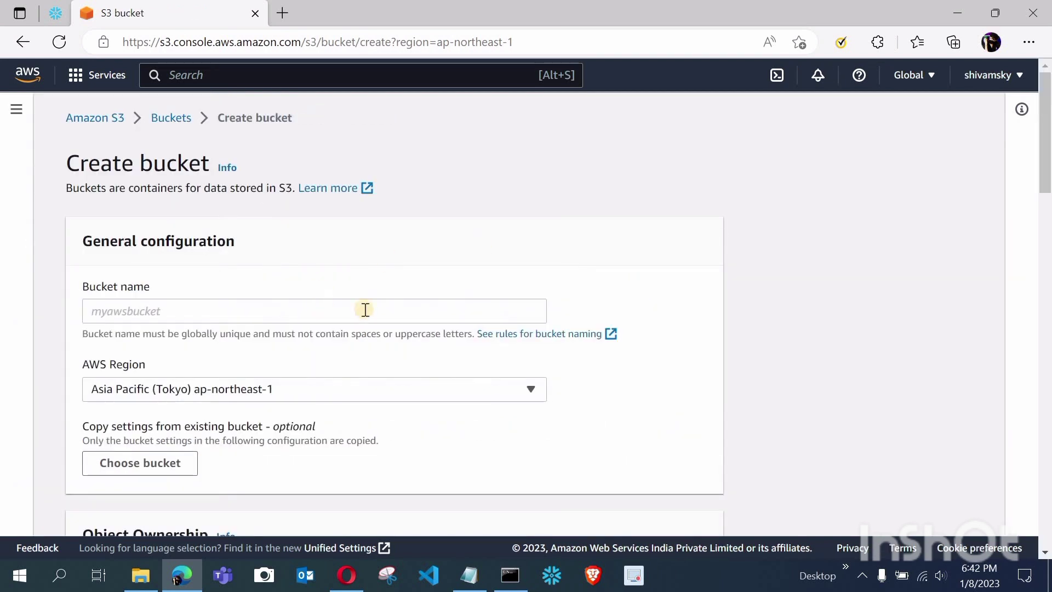
{"action": "left_click", "coordinate": [319, 319]}
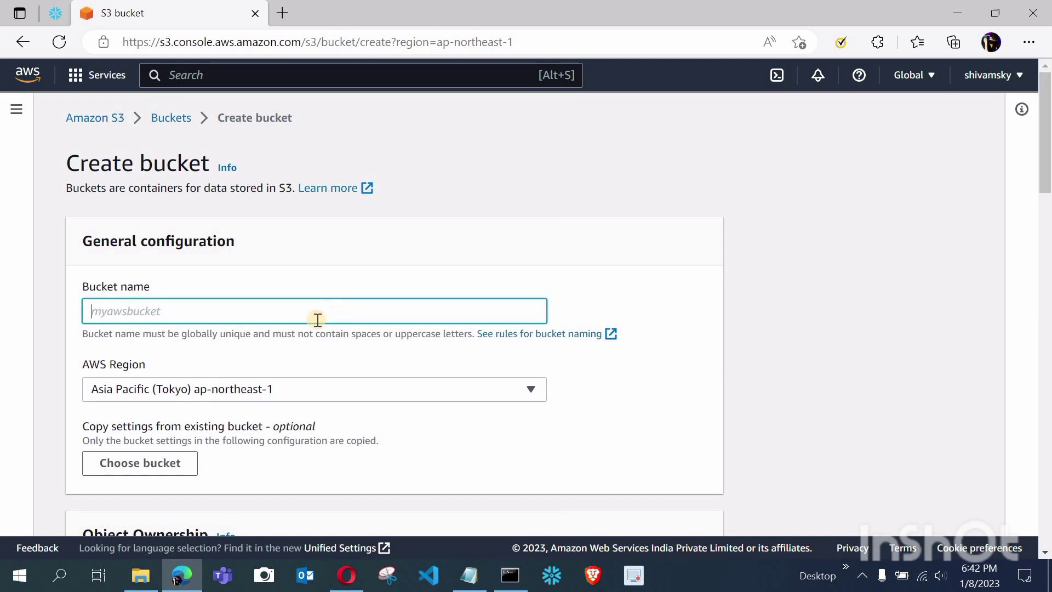
{"action": "type", "text": "skycoding"}
{"action": "scroll", "coordinate": [291, 323], "scroll_direction": "down", "scroll_amount": 2}
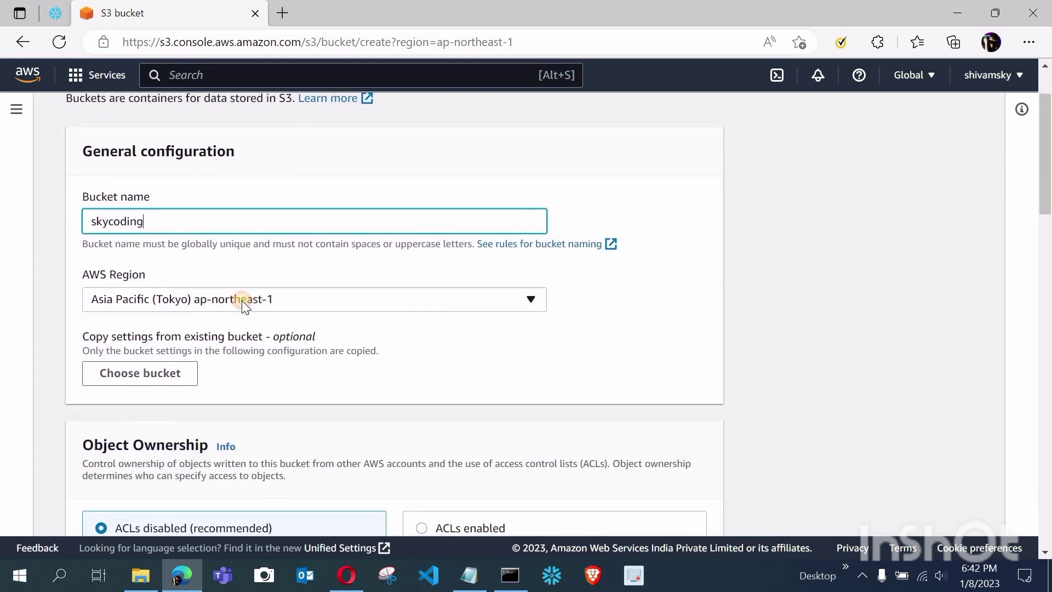
{"action": "left_click", "coordinate": [242, 301]}
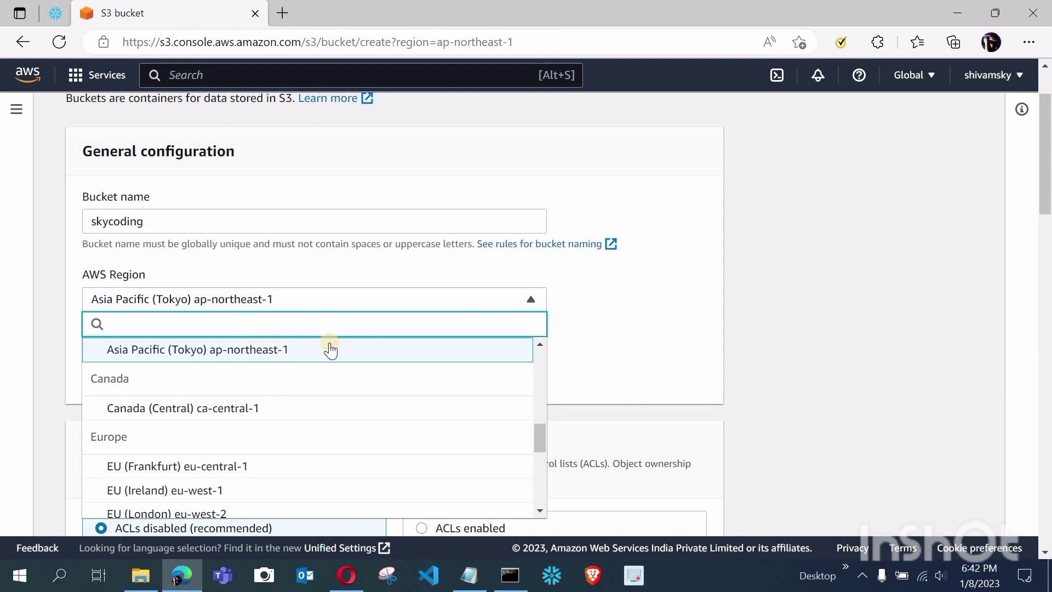
{"action": "left_click", "coordinate": [573, 314]}
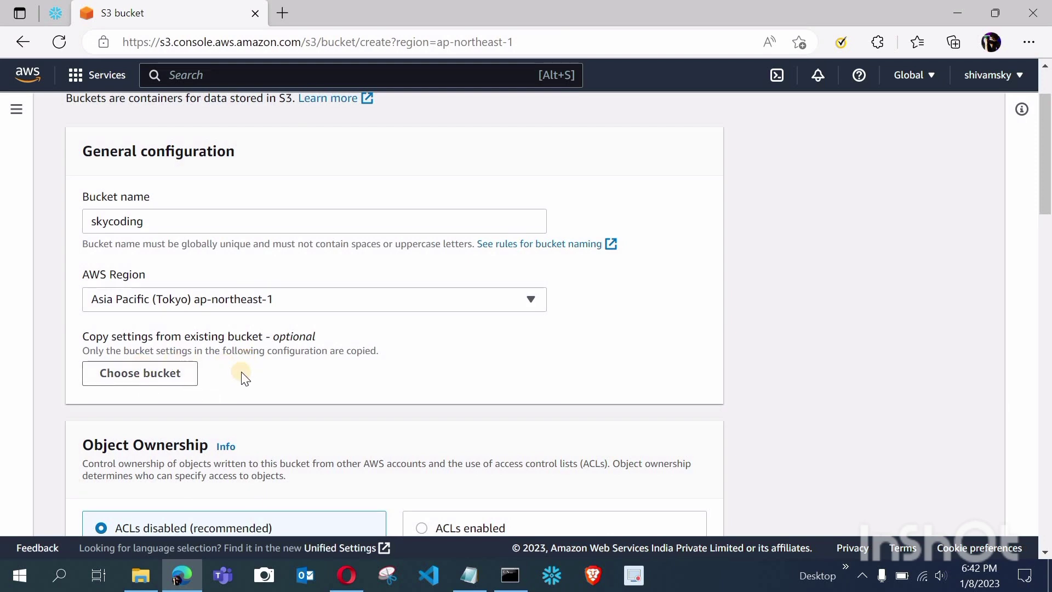
Create the bucket with the default ownership, public access, versioning and encryption settings, and refresh the bucket list
{"action": "scroll", "coordinate": [245, 379], "scroll_direction": "down", "scroll_amount": 7}
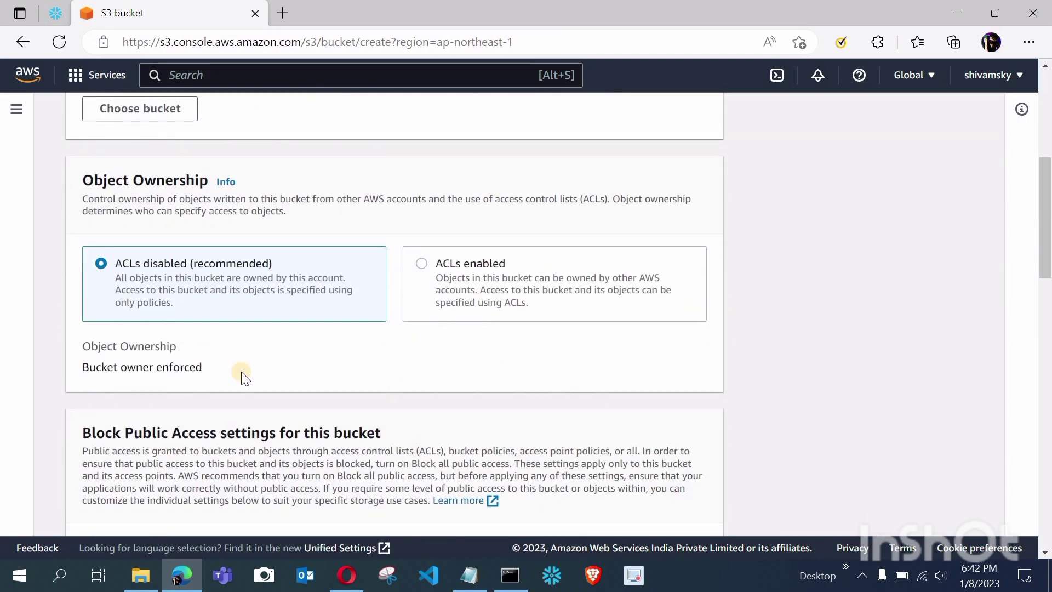
{"action": "scroll", "coordinate": [241, 372], "scroll_direction": "down", "scroll_amount": 13}
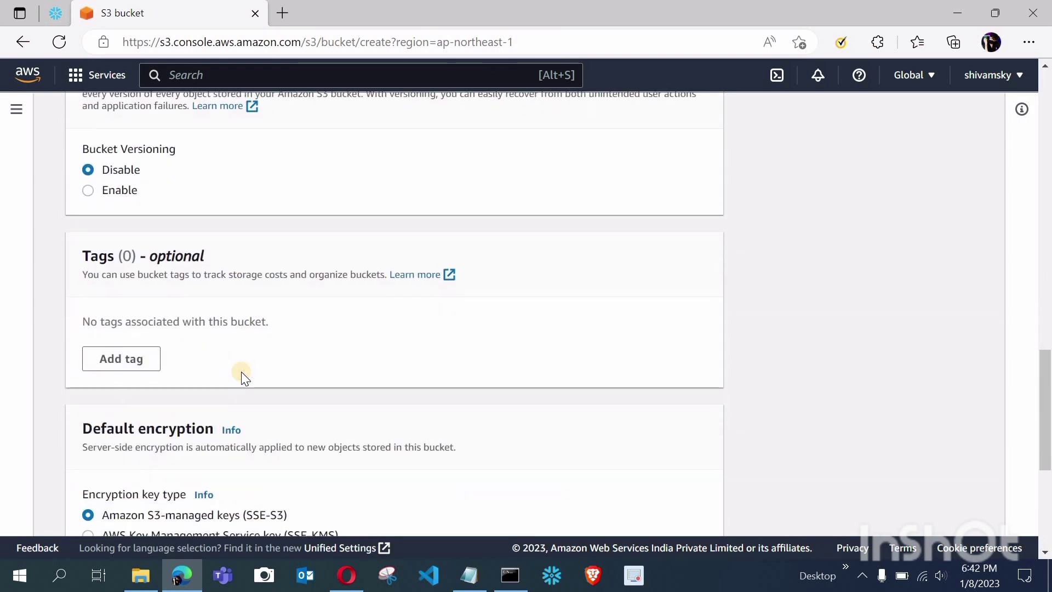
{"action": "scroll", "coordinate": [241, 374], "scroll_direction": "down", "scroll_amount": 5}
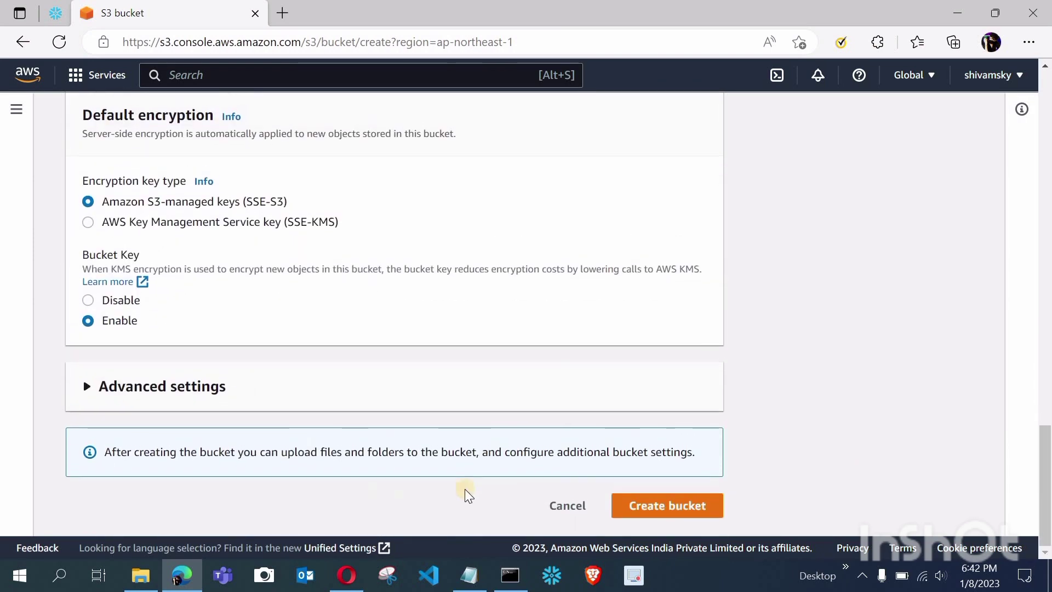
{"action": "left_click", "coordinate": [684, 510]}
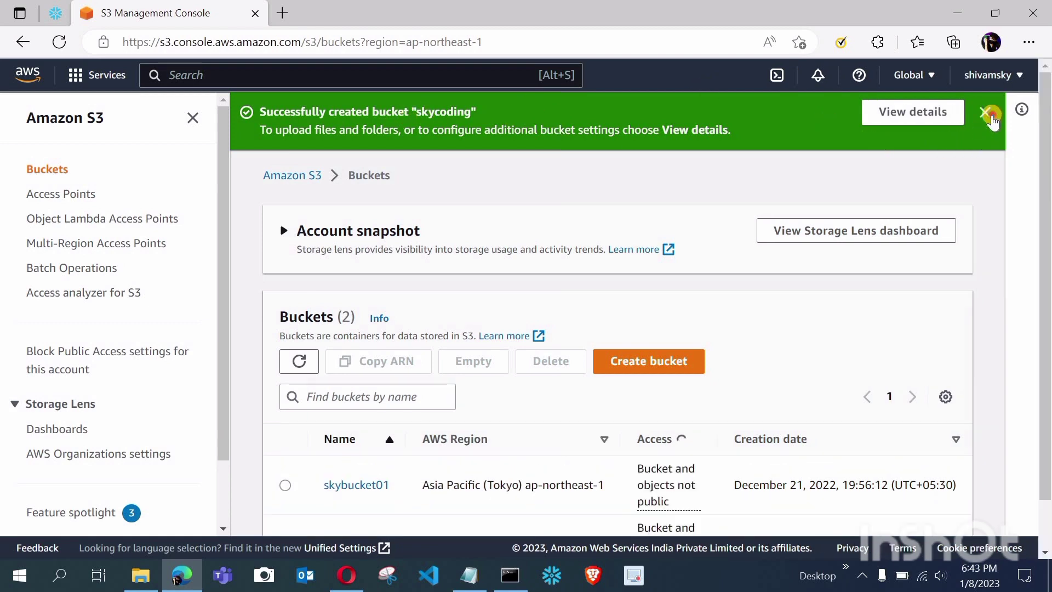
{"action": "left_click", "coordinate": [986, 113]}
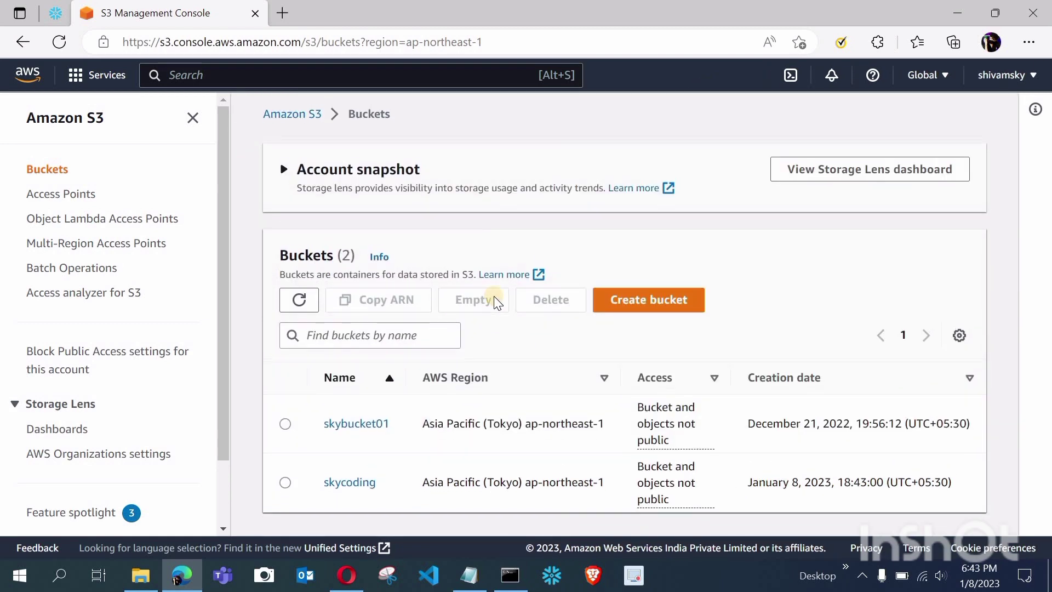
{"action": "left_click", "coordinate": [297, 307]}
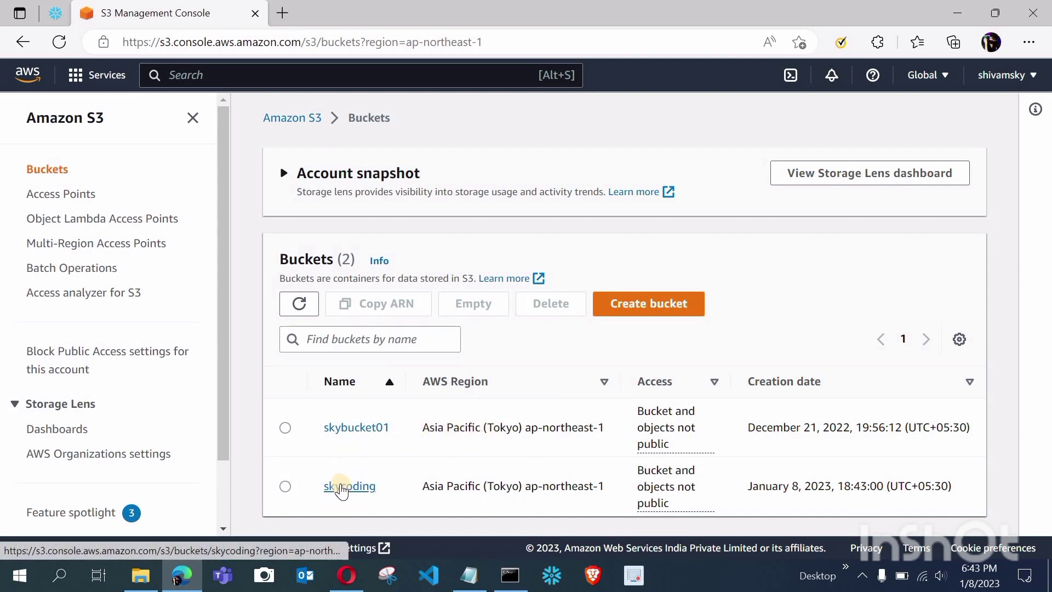
Create a folder named "csv files" in the skycoding bucket, keeping Amazon S3-managed keys (SSE-S3) encryption
{"action": "left_click", "coordinate": [342, 490]}
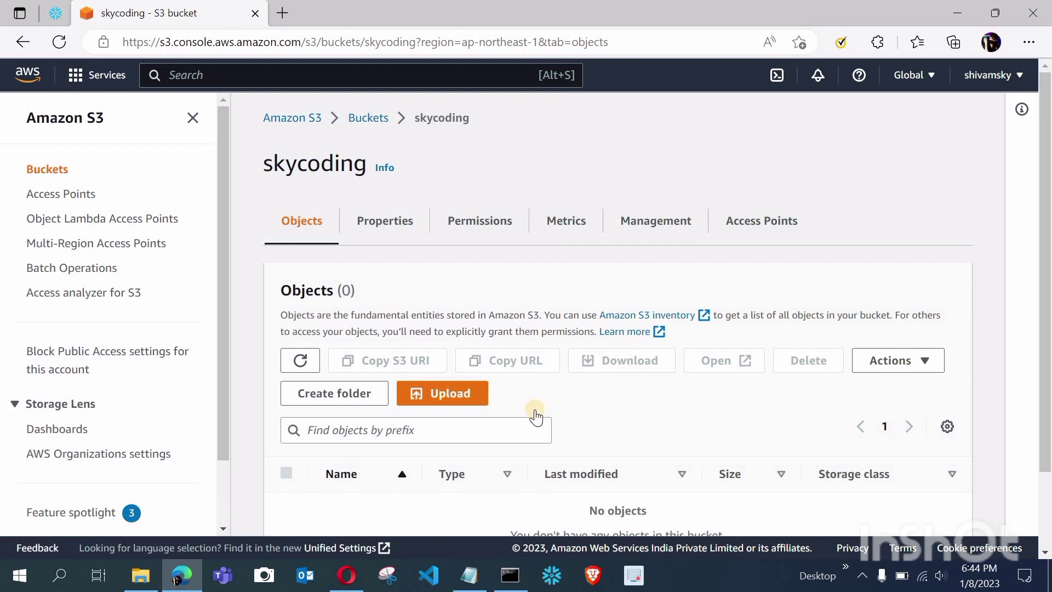
{"action": "scroll", "coordinate": [536, 417], "scroll_direction": "down", "scroll_amount": 2}
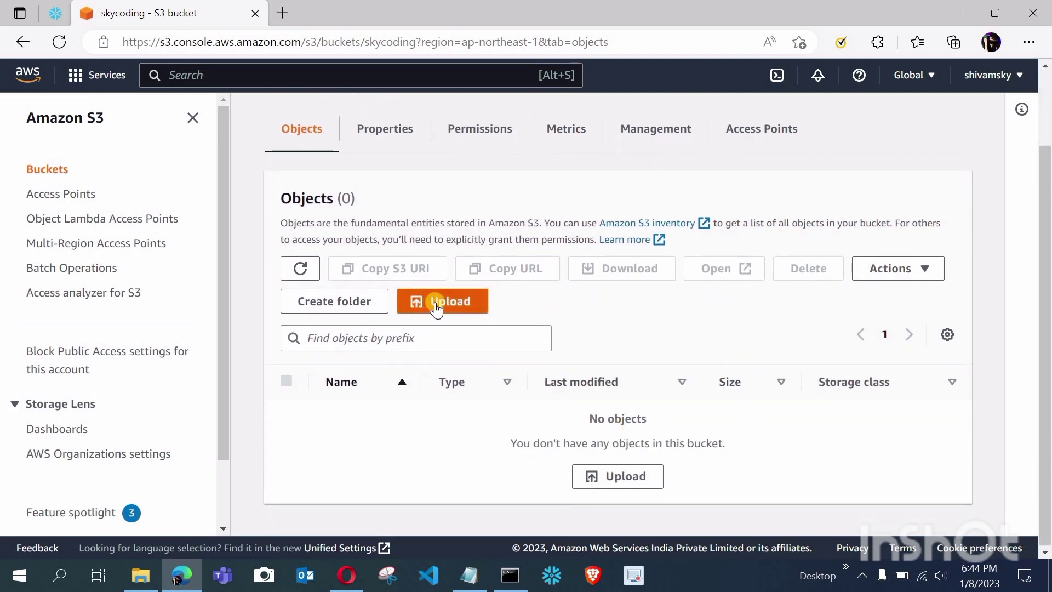
{"action": "left_click", "coordinate": [361, 302]}
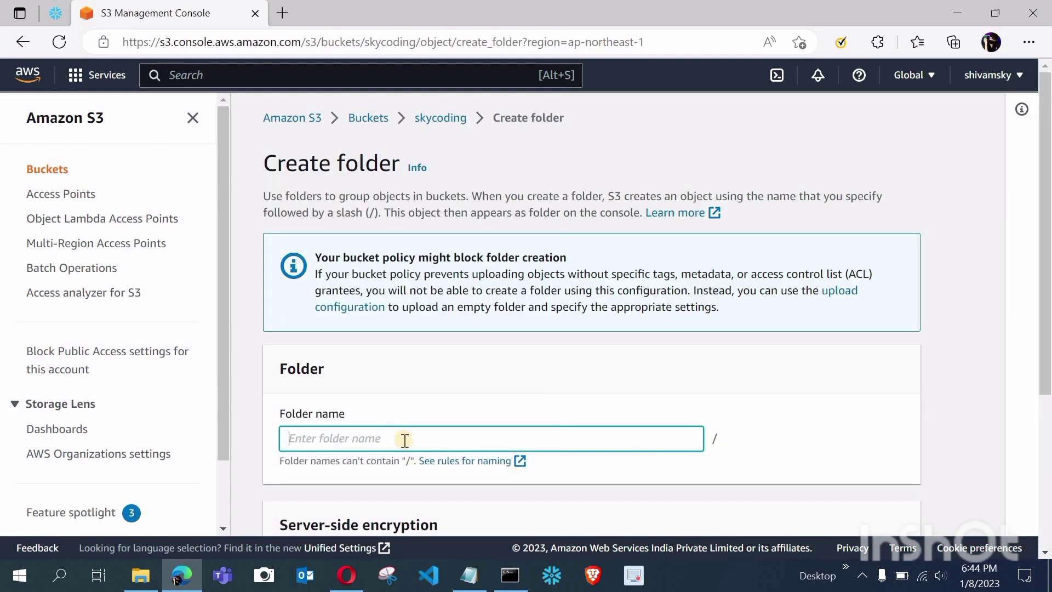
{"action": "scroll", "coordinate": [405, 440], "scroll_direction": "down", "scroll_amount": 1}
{"action": "type", "text": "csv "}
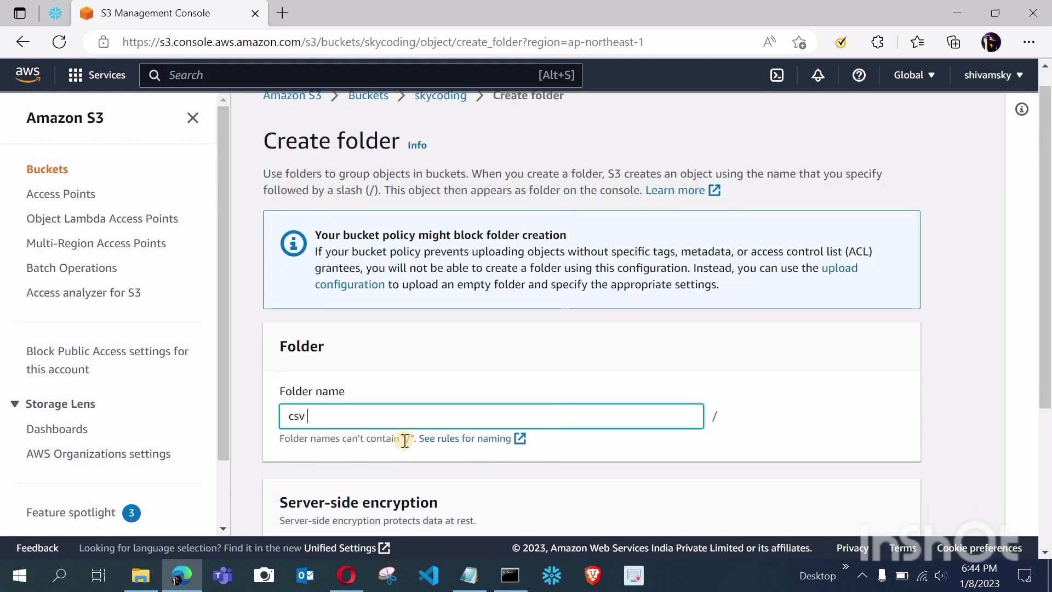
{"action": "type", "text": "files"}
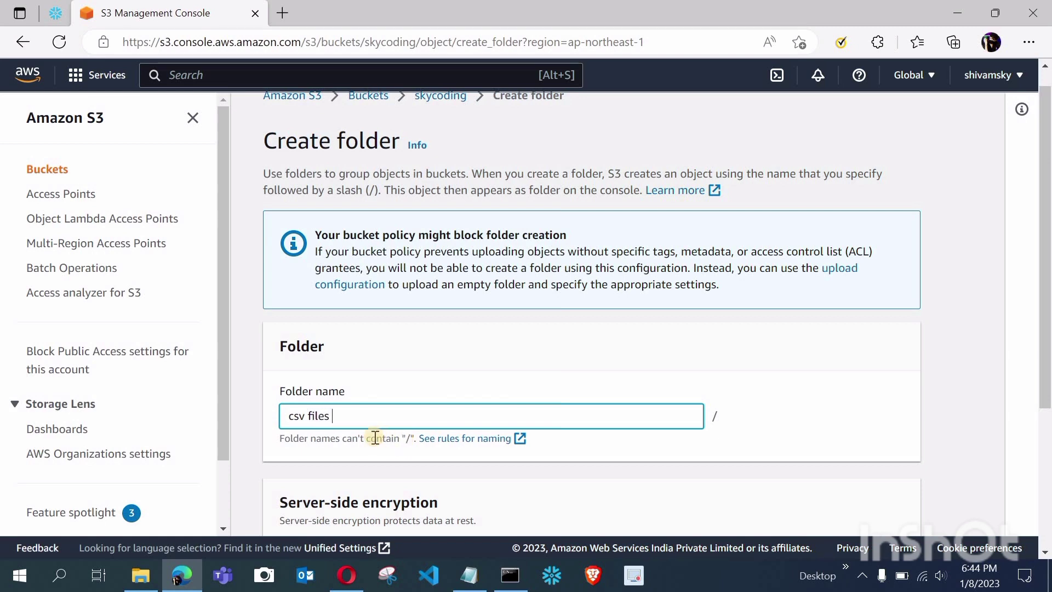
{"action": "scroll", "coordinate": [375, 437], "scroll_direction": "down", "scroll_amount": 4}
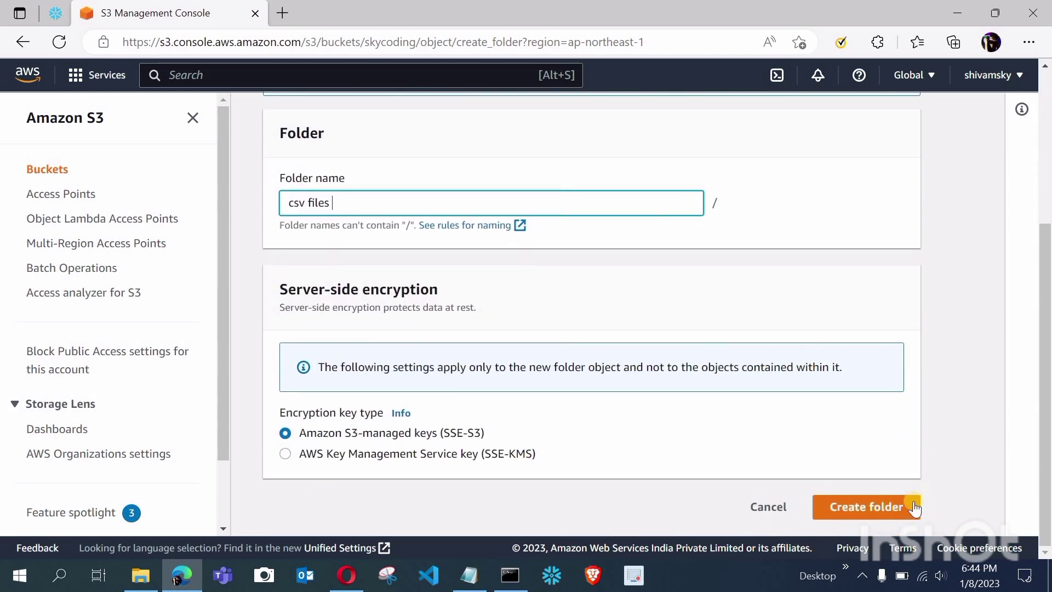
{"action": "left_click", "coordinate": [913, 506]}
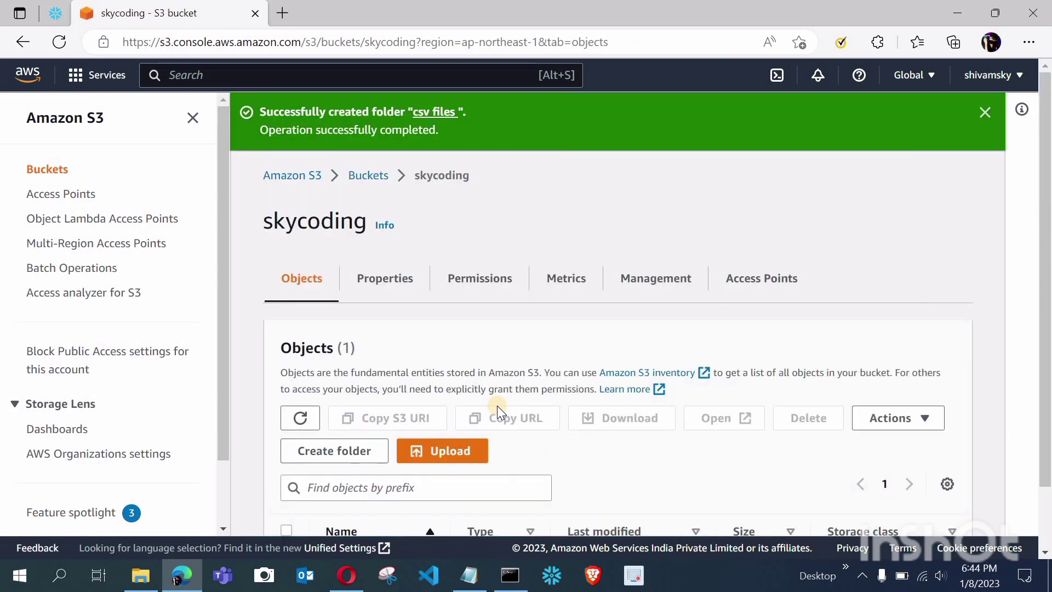
Open the csv files folder in the skycoding bucket and start an upload into it
{"action": "scroll", "coordinate": [484, 481], "scroll_direction": "down", "scroll_amount": 1}
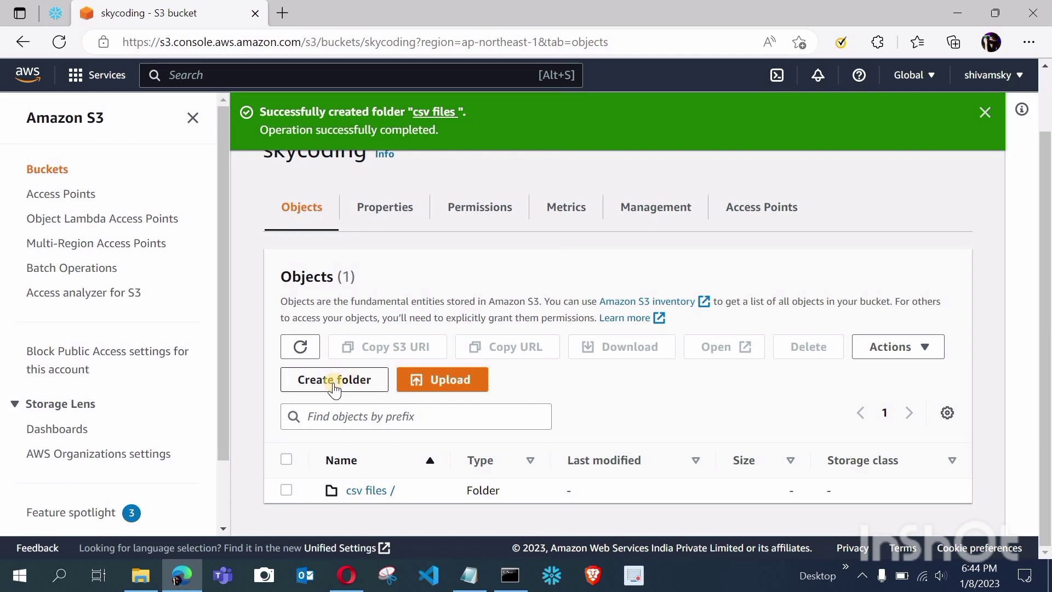
{"action": "left_click", "coordinate": [370, 491]}
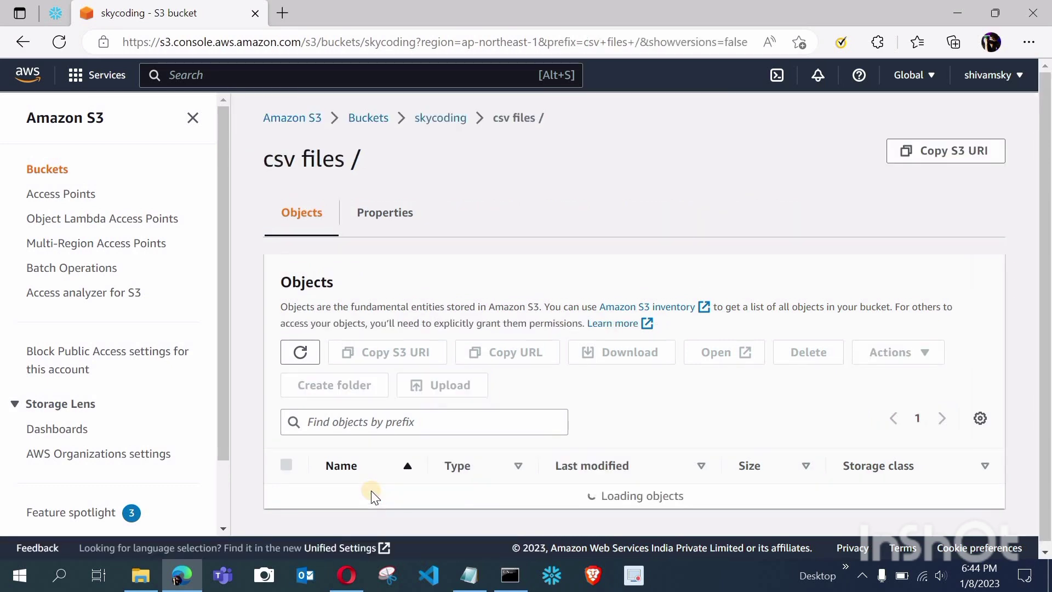
{"action": "scroll", "coordinate": [618, 478], "scroll_direction": "down", "scroll_amount": 1}
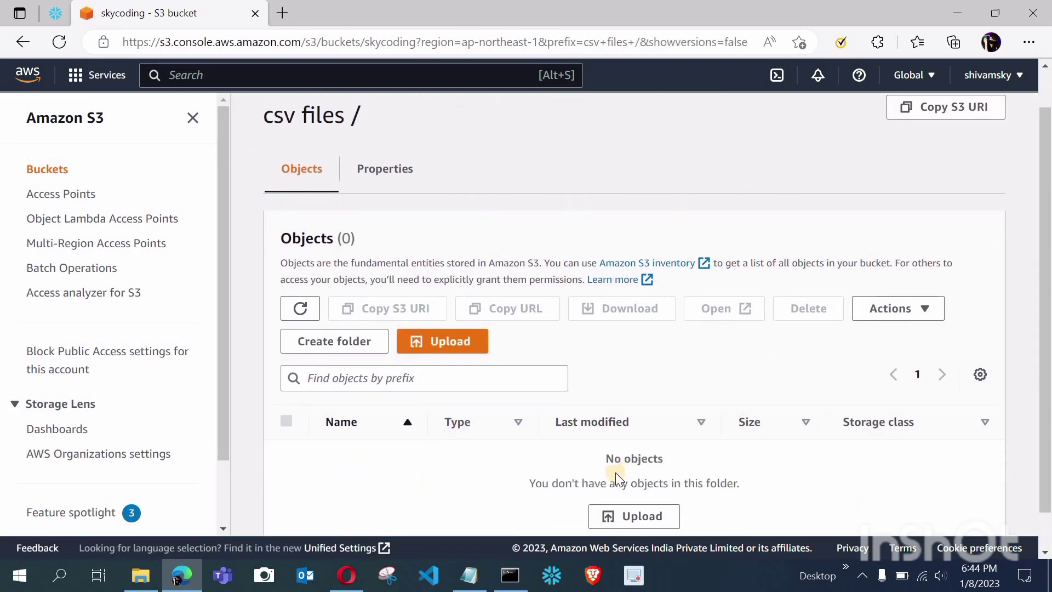
{"action": "scroll", "coordinate": [527, 453], "scroll_direction": "up", "scroll_amount": 1}
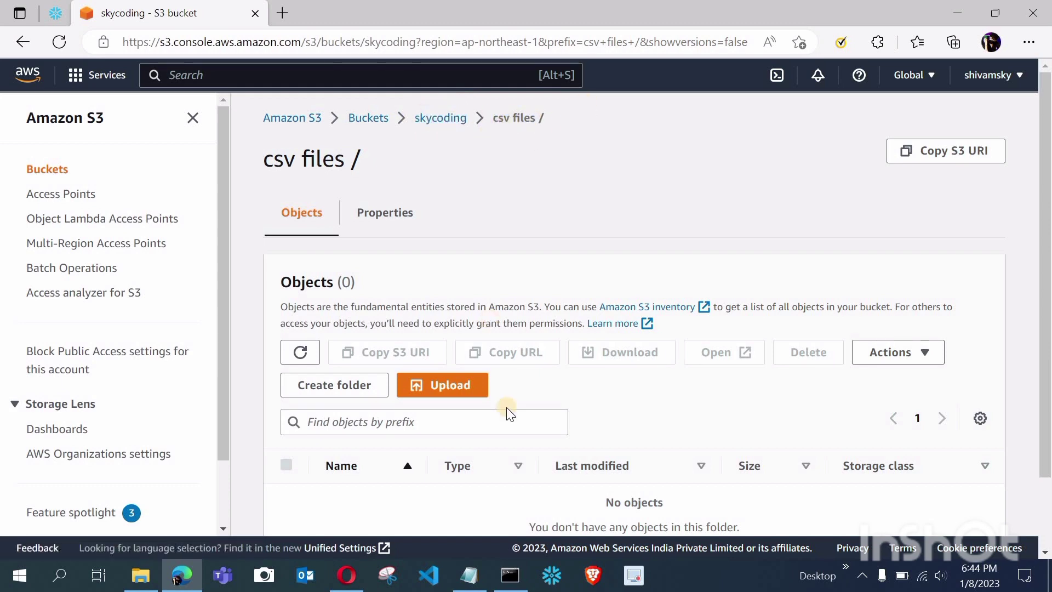
{"action": "scroll", "coordinate": [507, 384], "scroll_direction": "down", "scroll_amount": 2}
{"action": "scroll", "coordinate": [505, 313], "scroll_direction": "up", "scroll_amount": 2}
{"action": "scroll", "coordinate": [649, 404], "scroll_direction": "down", "scroll_amount": 2}
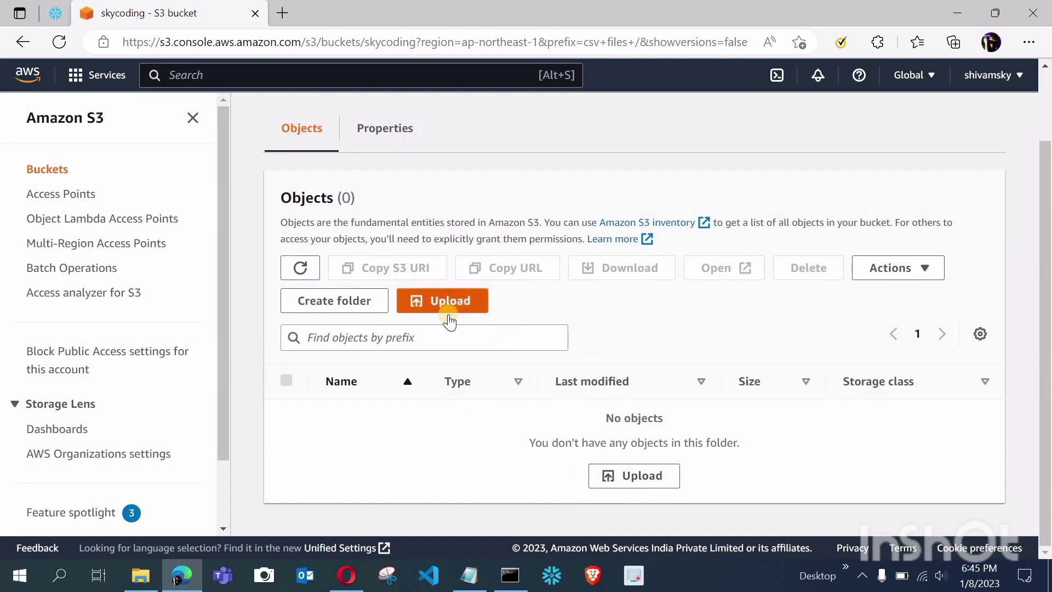
{"action": "left_click", "coordinate": [658, 487]}
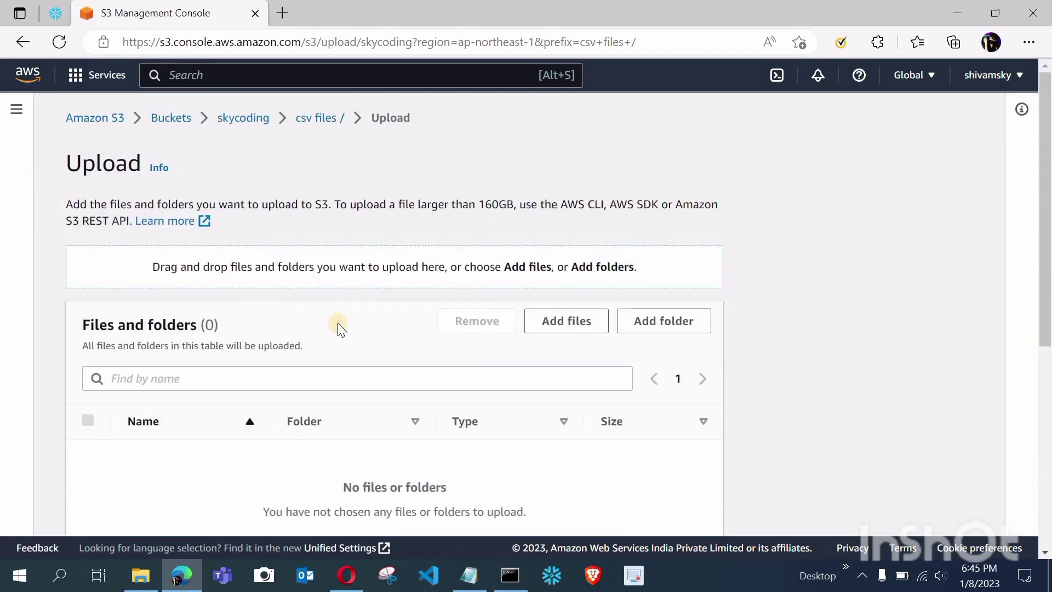
Add 02_sample_email_double_quotes.csv and 03_sample_email_single_quote.csv from the local Special_char_load folder to the upload list
{"action": "scroll", "coordinate": [477, 277], "scroll_direction": "down", "scroll_amount": 1}
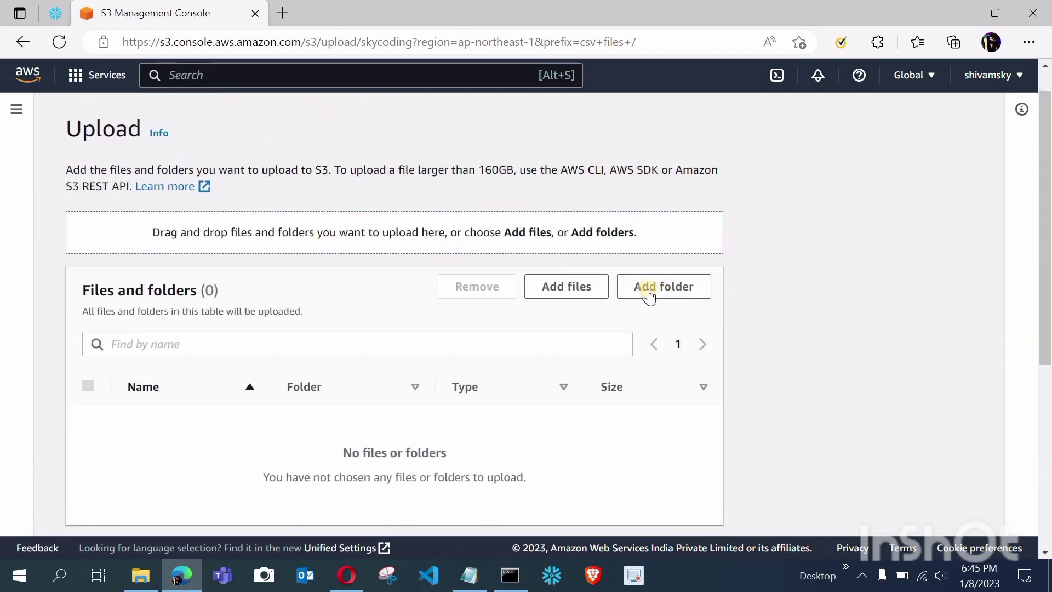
{"action": "left_click", "coordinate": [601, 290]}
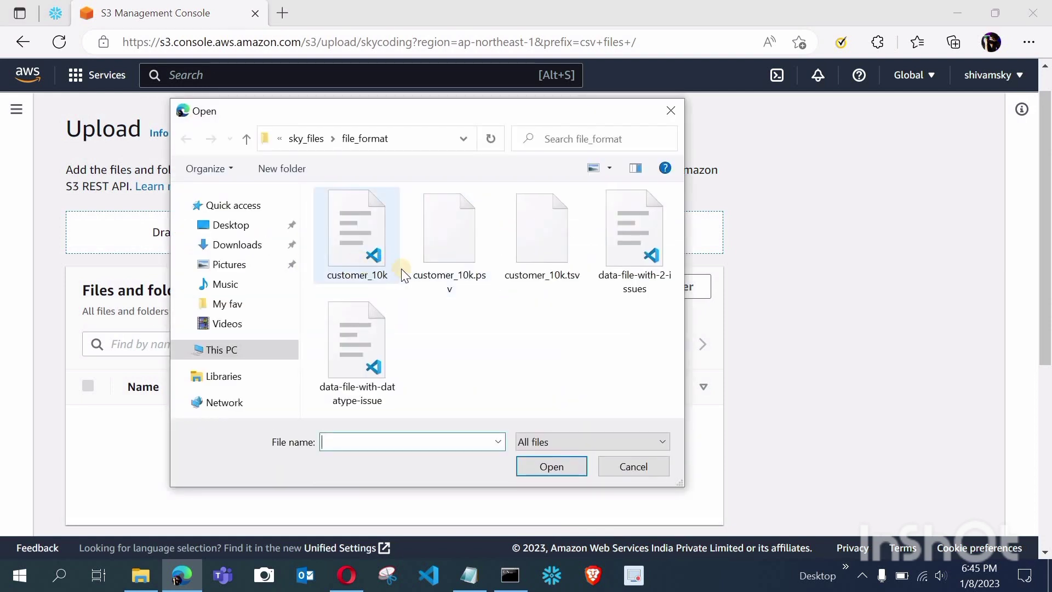
{"action": "left_click", "coordinate": [373, 249]}
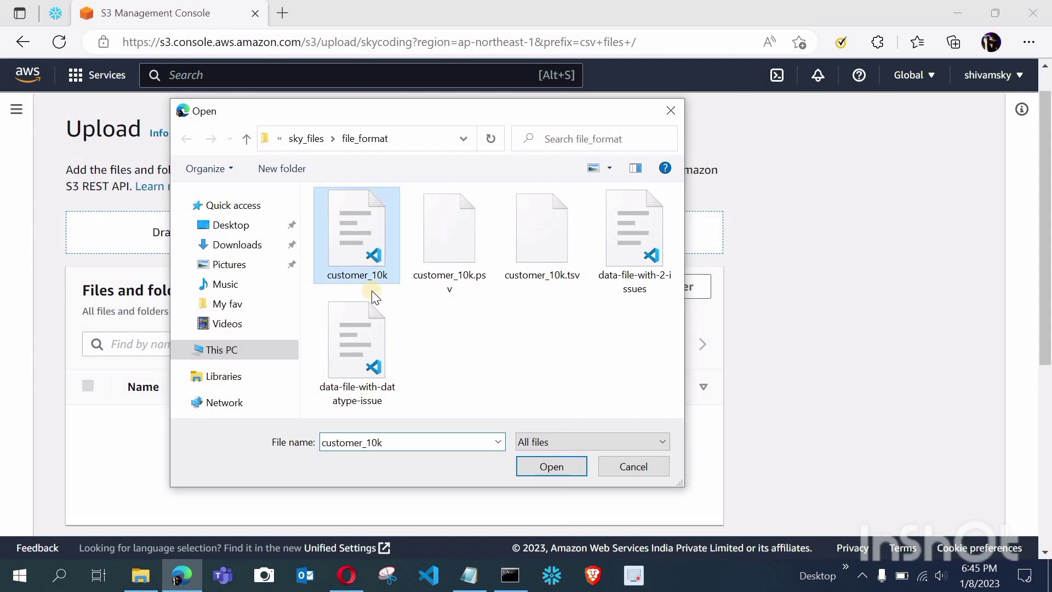
{"action": "left_click", "coordinate": [250, 142]}
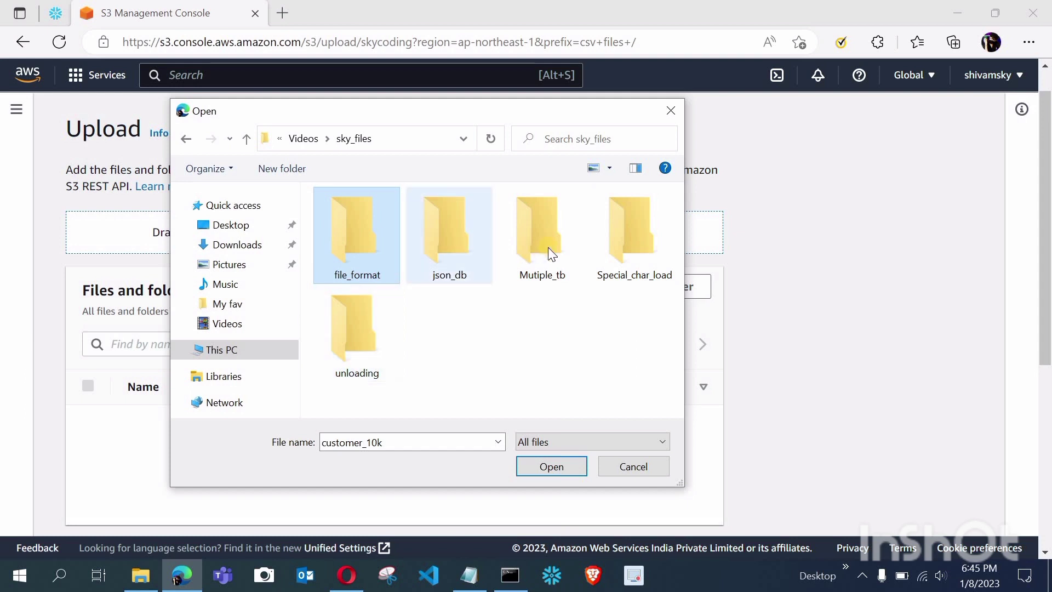
{"action": "double_click", "coordinate": [616, 249]}
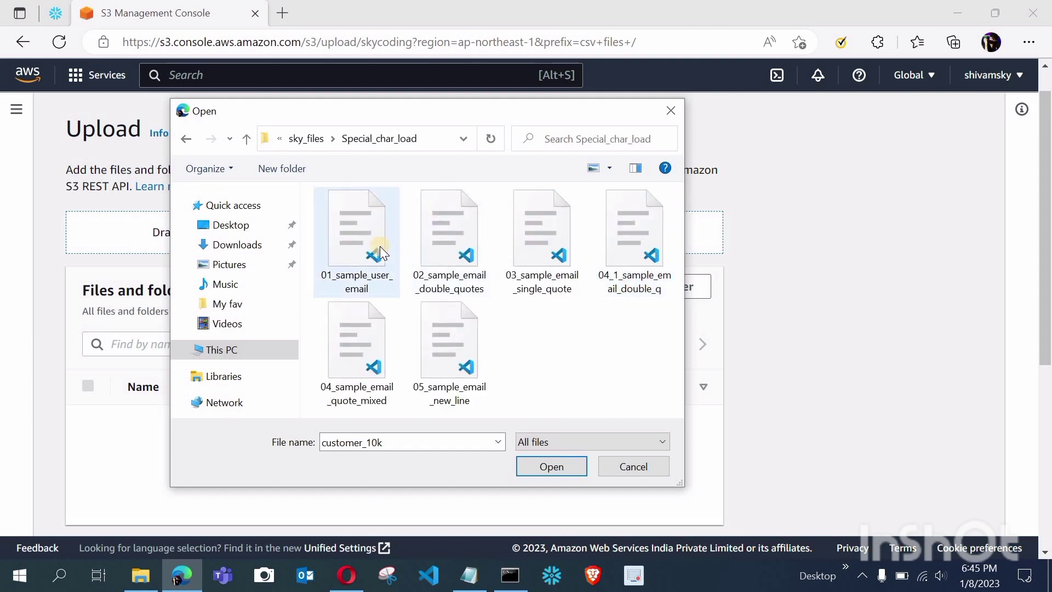
{"action": "left_click", "coordinate": [445, 250]}
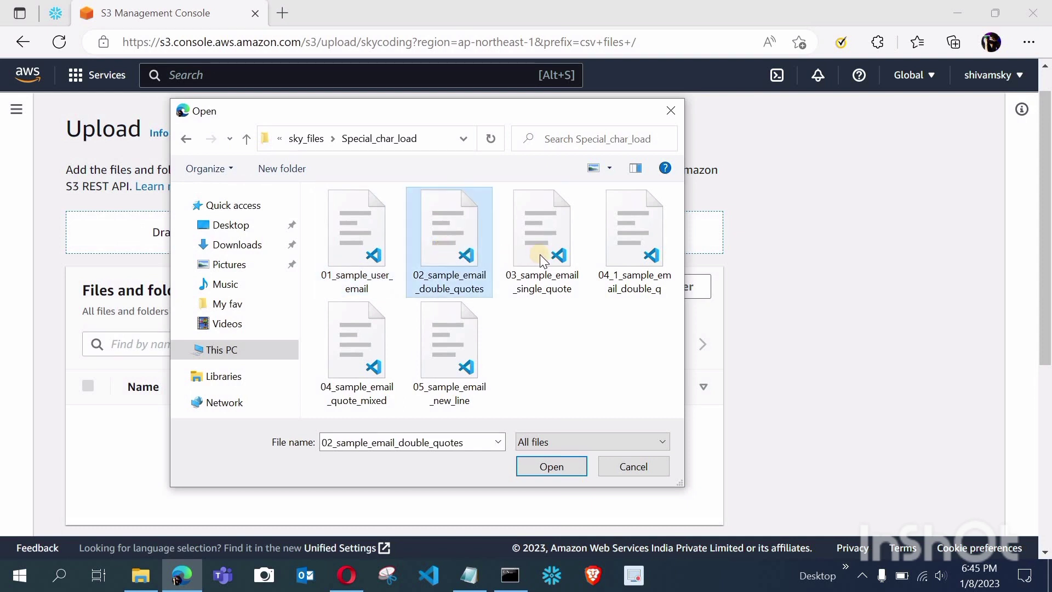
{"action": "left_click", "coordinate": [543, 260], "text": "ctrl"}
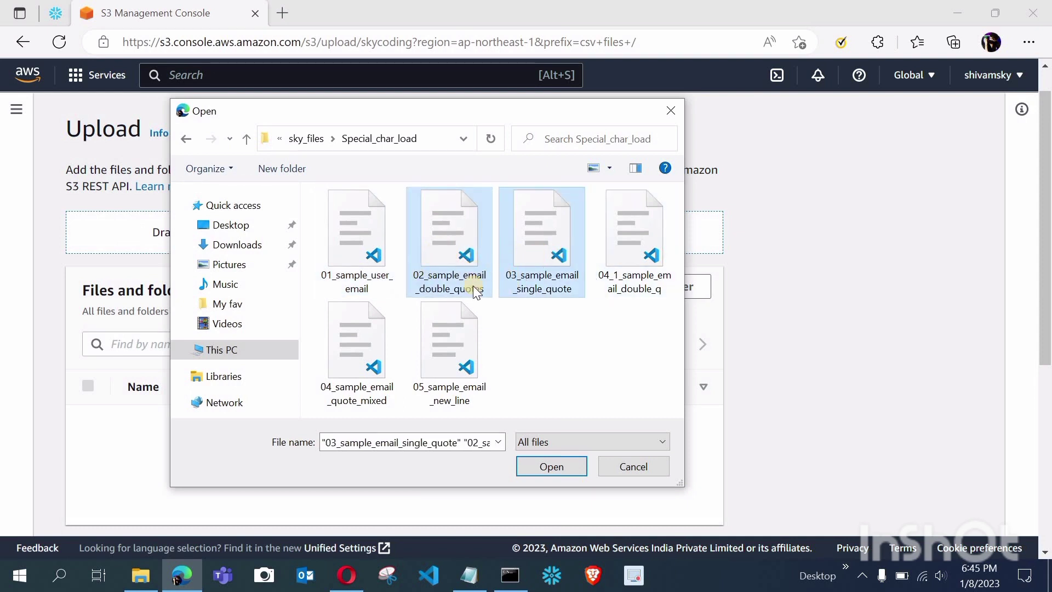
{"action": "left_click", "coordinate": [567, 466]}
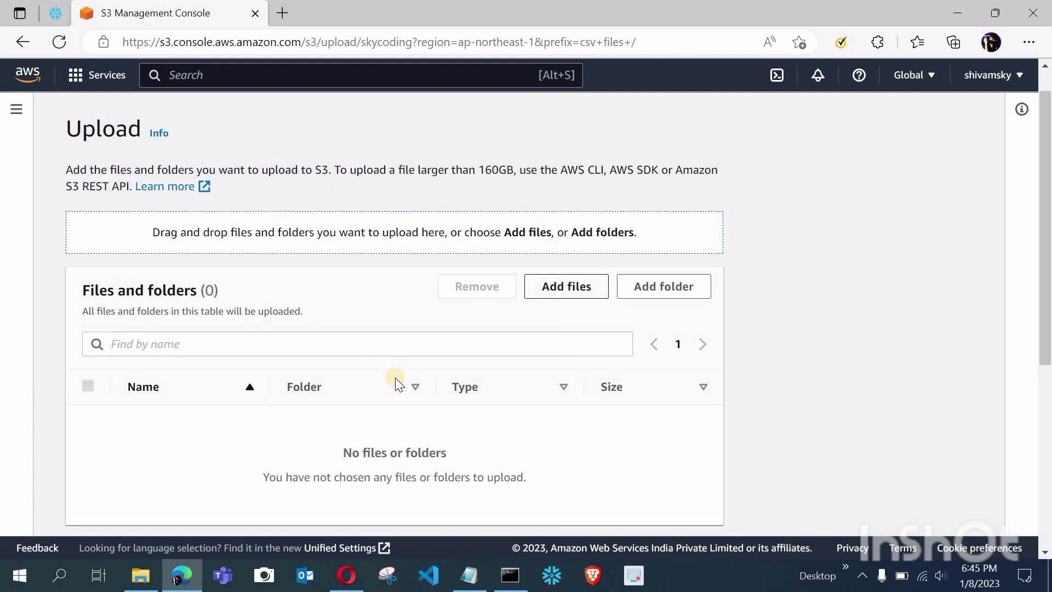
Upload the two listed files to s3://skycoding/csv files/ and close the upload status page
{"action": "scroll", "coordinate": [396, 378], "scroll_direction": "down", "scroll_amount": 4}
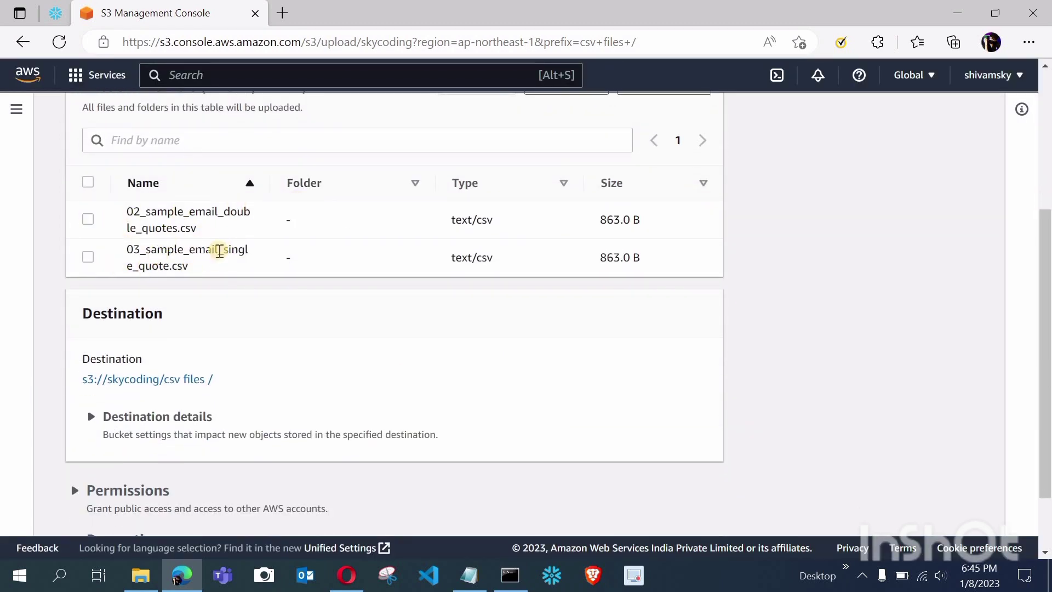
{"action": "scroll", "coordinate": [370, 227], "scroll_direction": "up", "scroll_amount": 5}
{"action": "scroll", "coordinate": [369, 227], "scroll_direction": "down", "scroll_amount": 6}
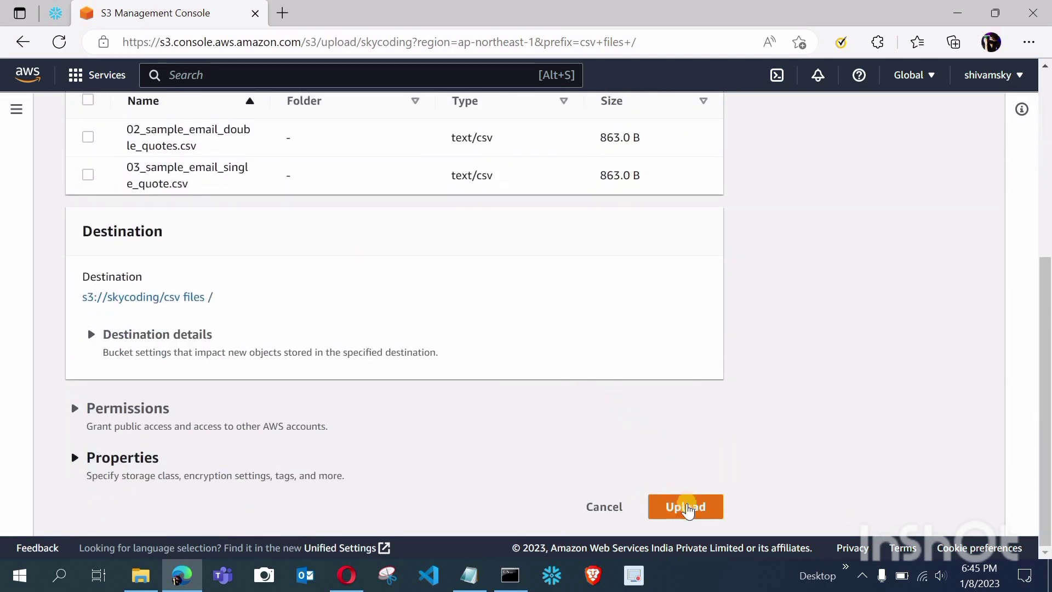
{"action": "left_click", "coordinate": [688, 508]}
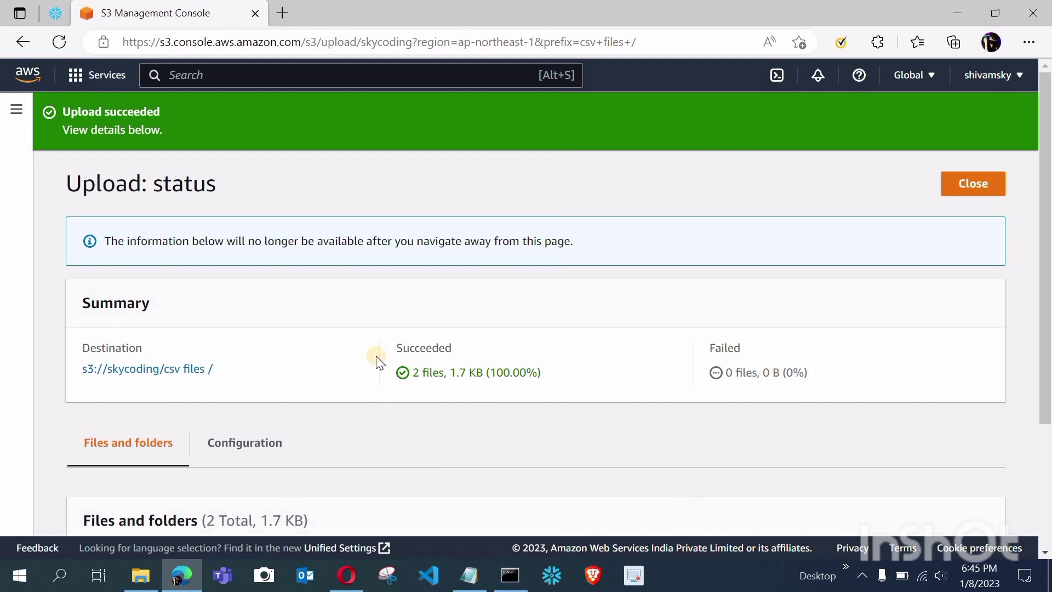
{"action": "left_click", "coordinate": [1001, 188]}
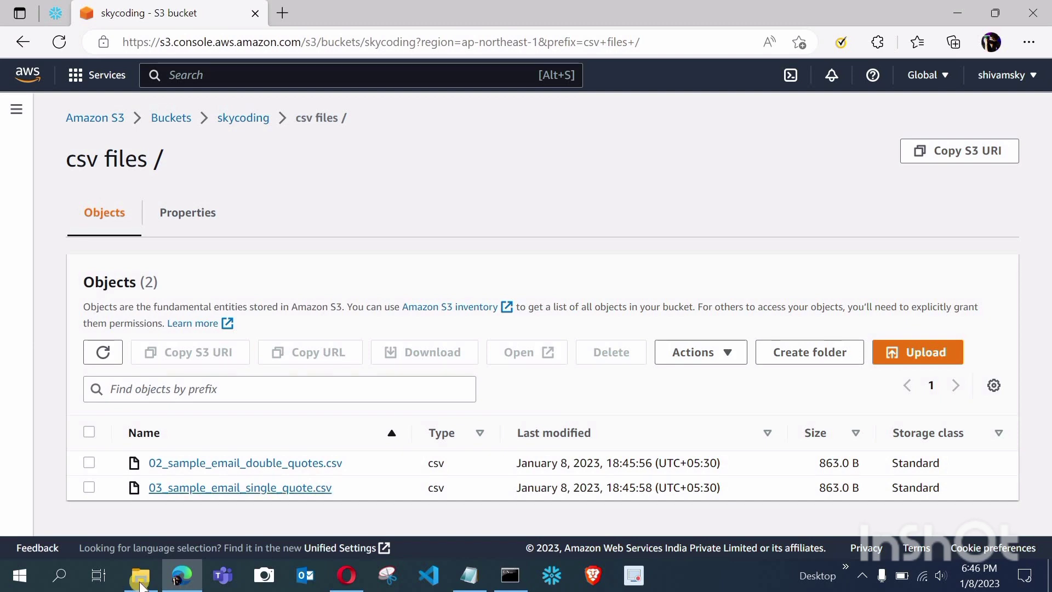
Permanently delete both sample email CSV files from the csv files folder, confirming with "permanently delete", and close the status page
{"action": "mouse_move", "coordinate": [141, 576]}
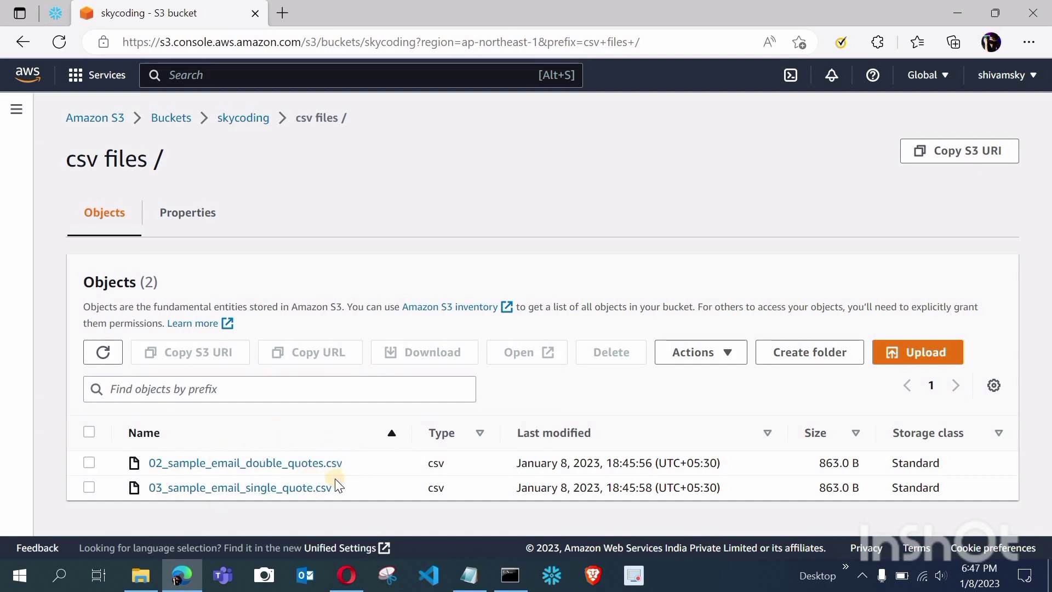
{"action": "left_click", "coordinate": [89, 462]}
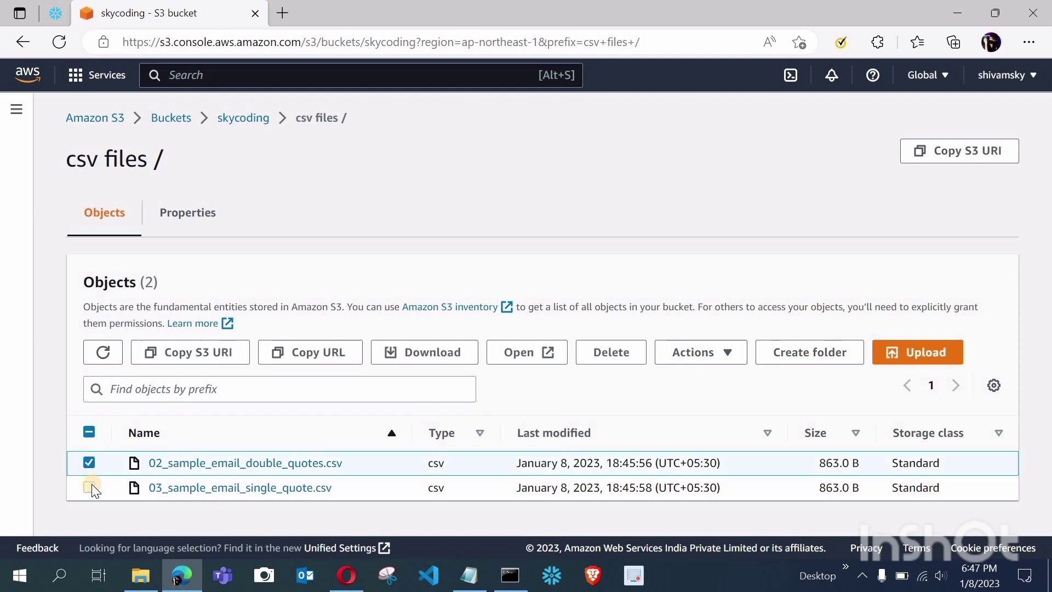
{"action": "left_click", "coordinate": [90, 485]}
{"action": "left_click", "coordinate": [87, 484]}
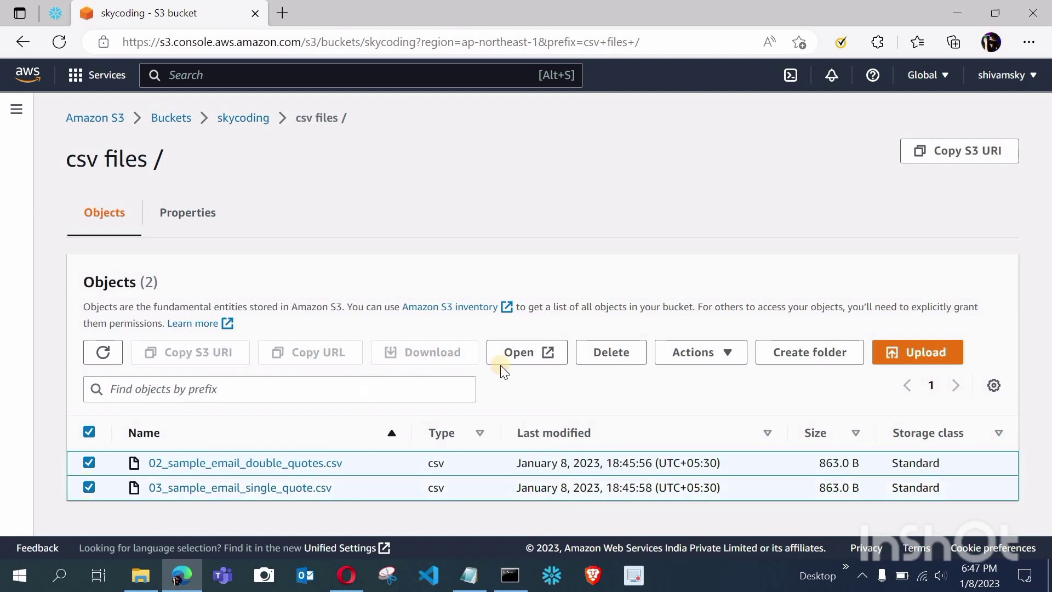
{"action": "left_click", "coordinate": [627, 354]}
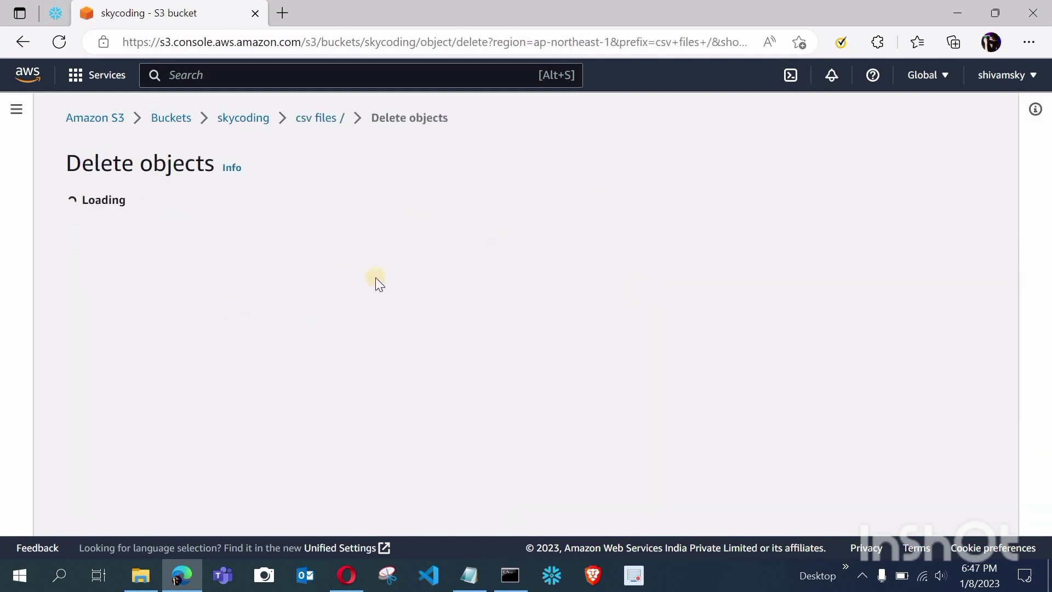
{"action": "scroll", "coordinate": [419, 359], "scroll_direction": "down", "scroll_amount": 3}
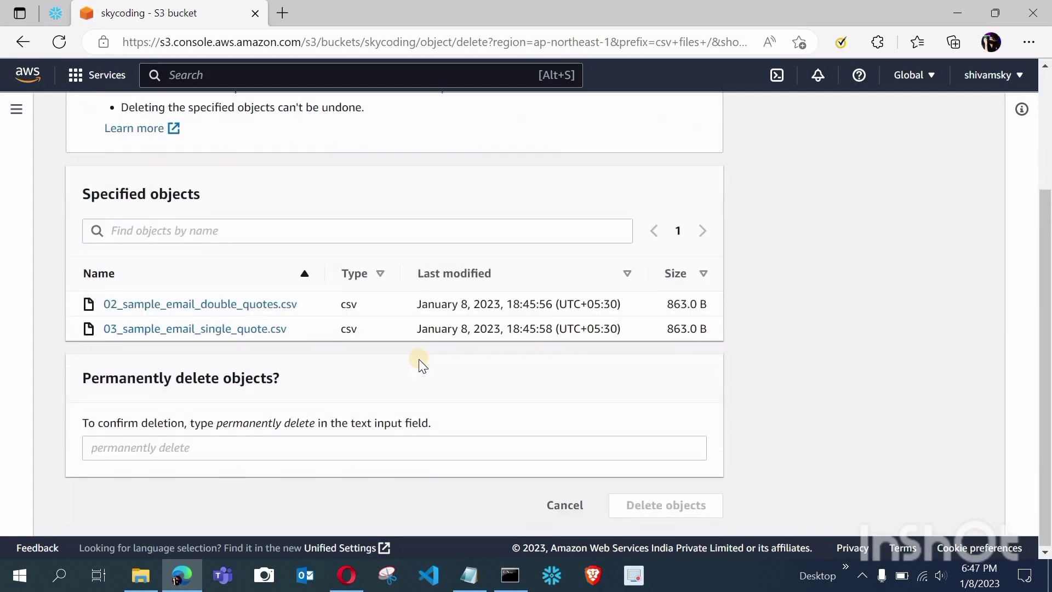
{"action": "scroll", "coordinate": [325, 413], "scroll_direction": "down", "scroll_amount": 1}
{"action": "scroll", "coordinate": [327, 444], "scroll_direction": "up", "scroll_amount": 1}
{"action": "left_click", "coordinate": [328, 445]}
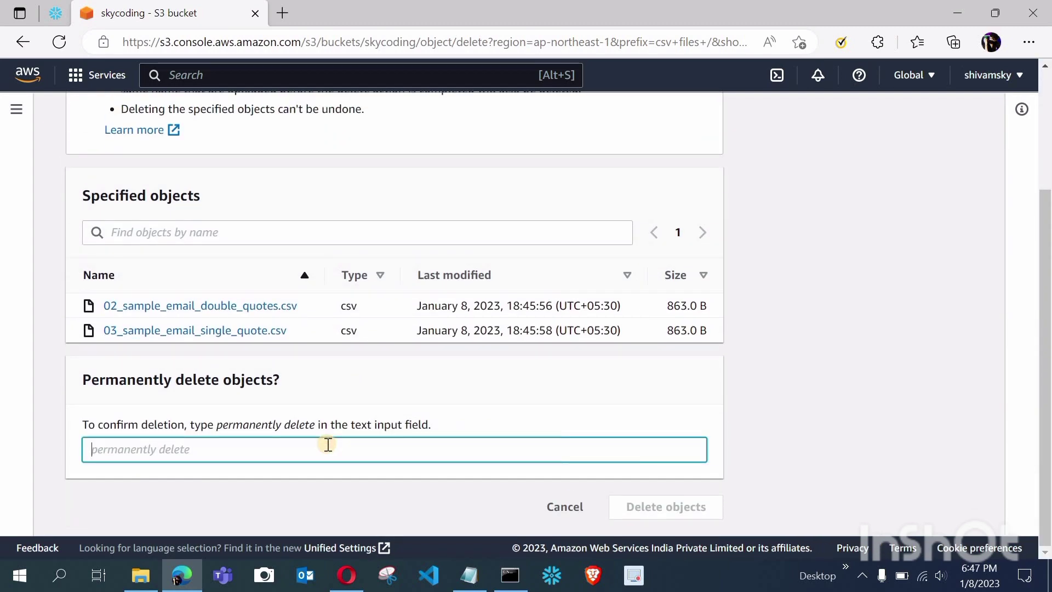
{"action": "type", "text": "permanently"}
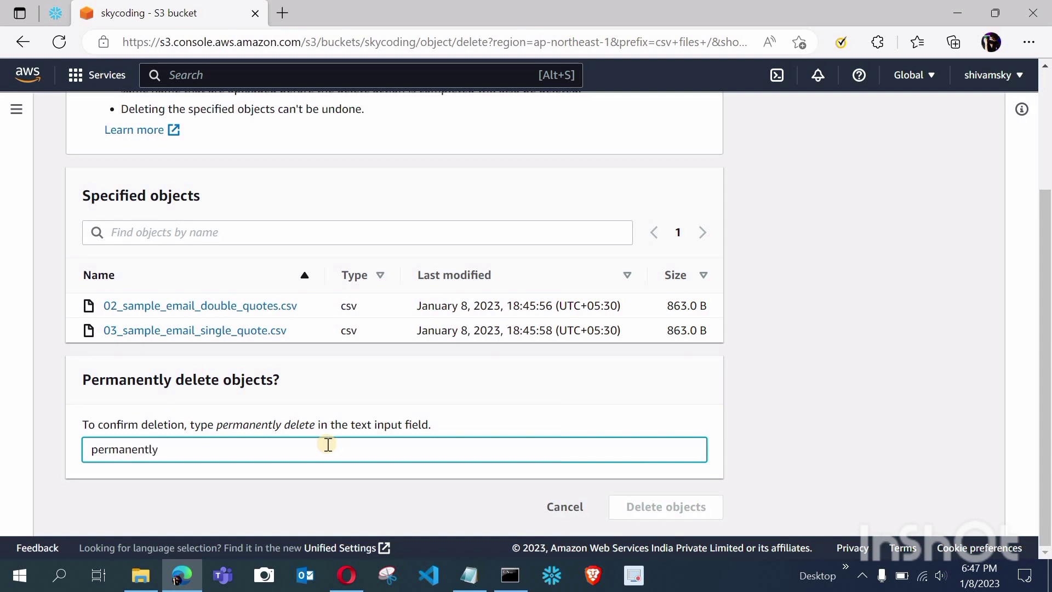
{"action": "type", "text": " delete"}
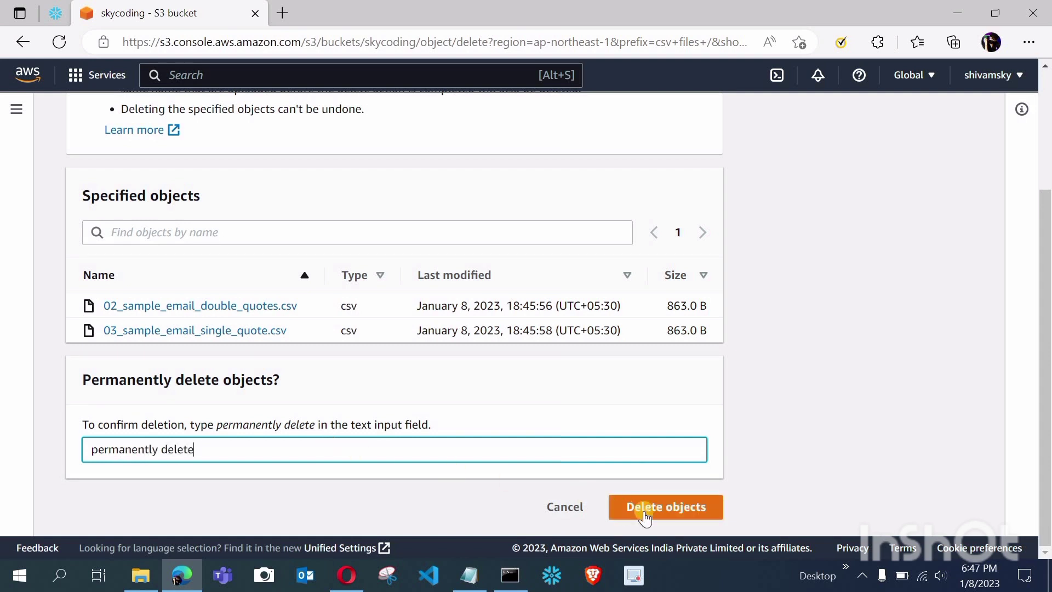
{"action": "left_click", "coordinate": [673, 512]}
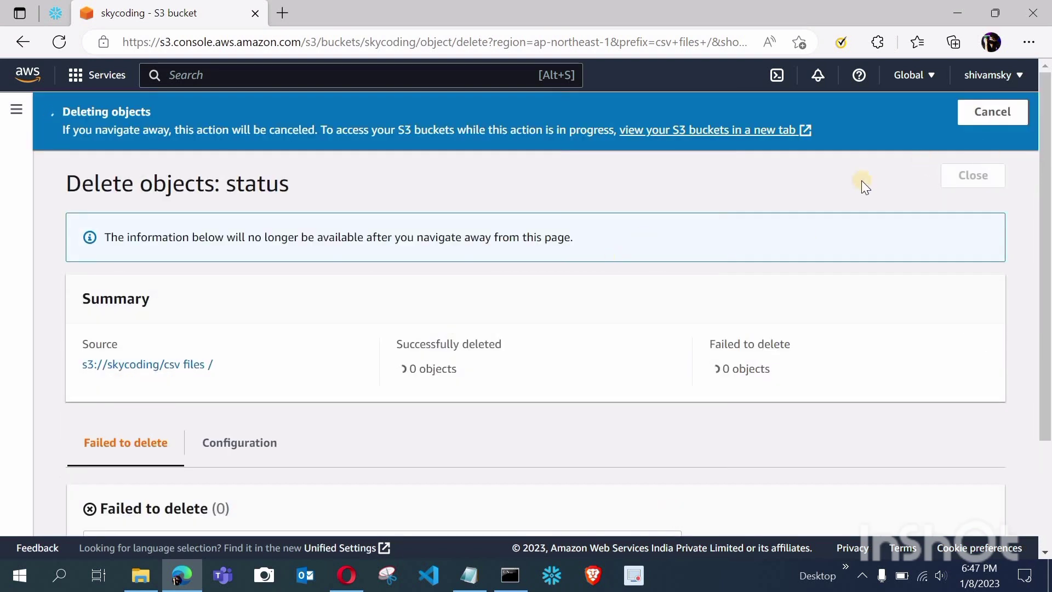
{"action": "left_click", "coordinate": [984, 183]}
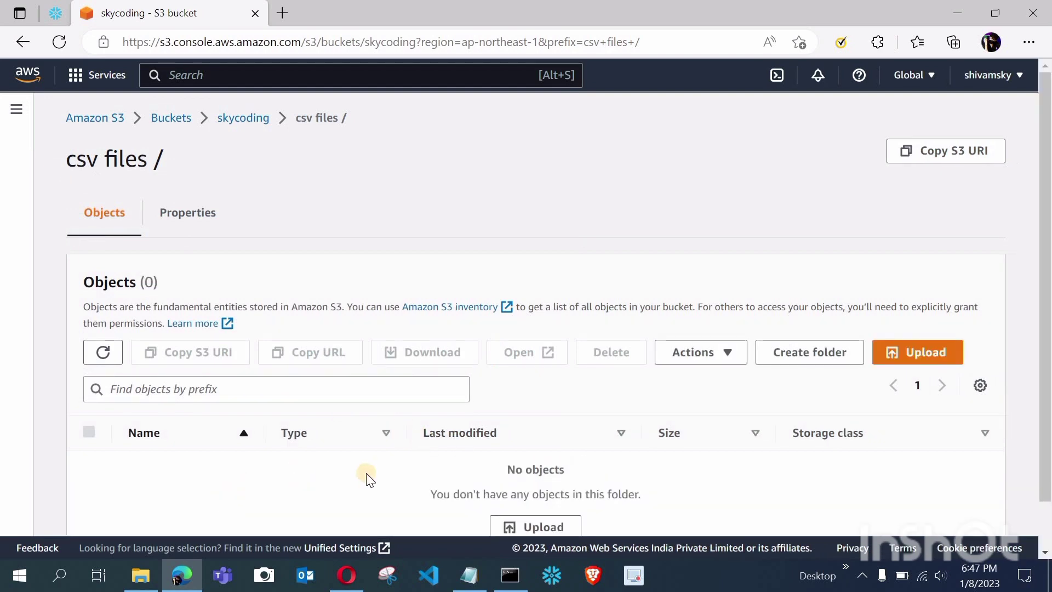
Permanently delete the csv files folder from the skycoding bucket, confirming with "permanently delete", and close the status page
{"action": "scroll", "coordinate": [368, 479], "scroll_direction": "down", "scroll_amount": 1}
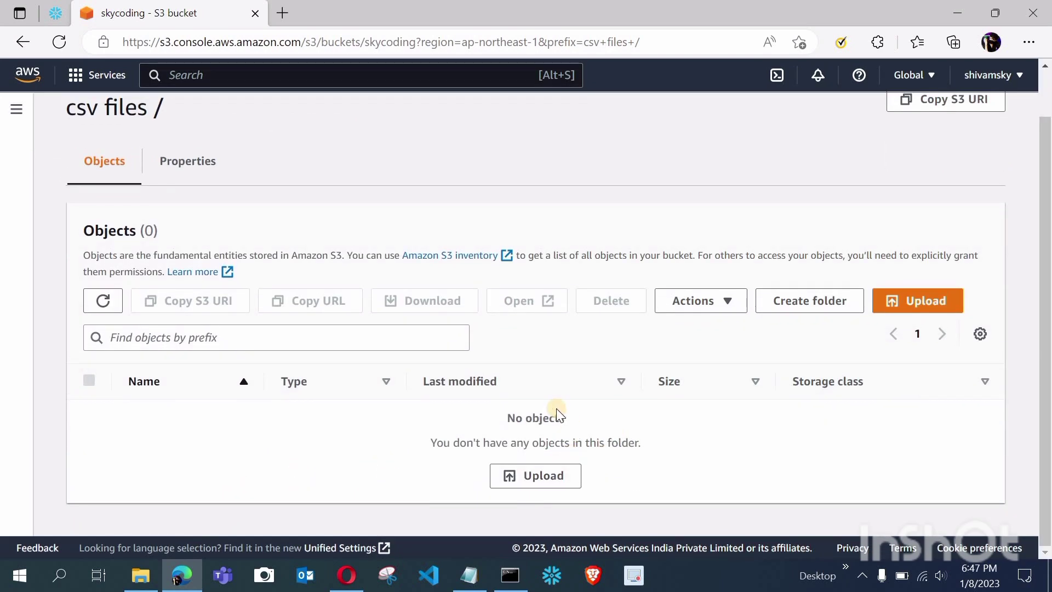
{"action": "scroll", "coordinate": [557, 409], "scroll_direction": "up", "scroll_amount": 1}
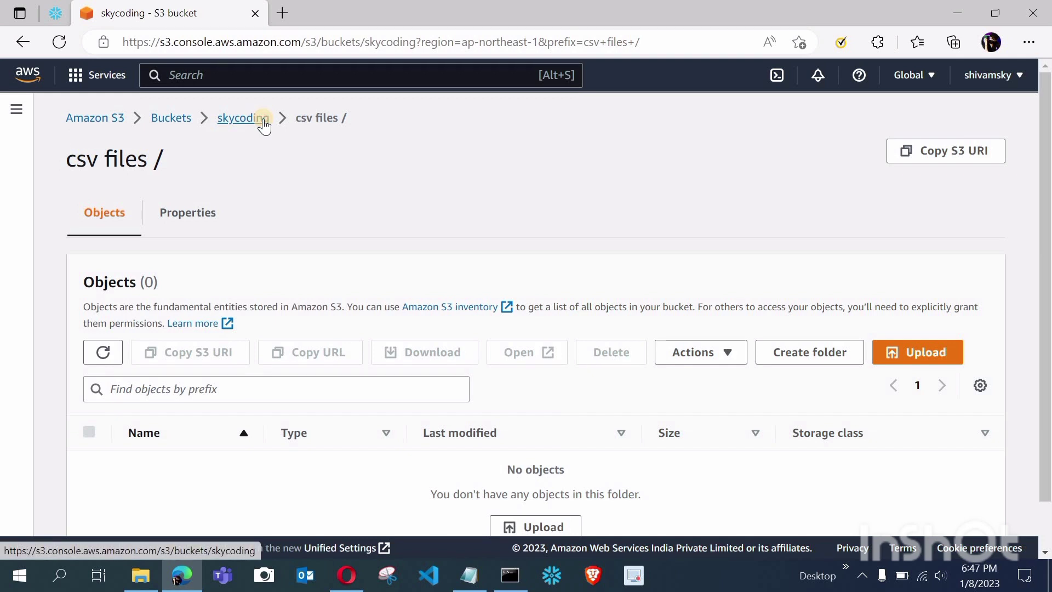
{"action": "left_click", "coordinate": [263, 121]}
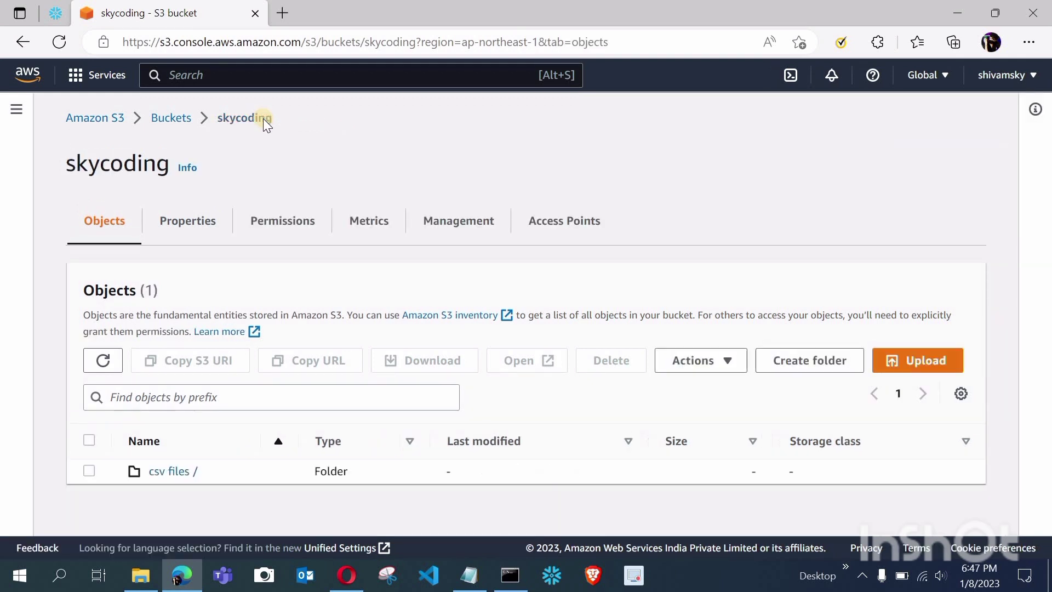
{"action": "left_click", "coordinate": [90, 471]}
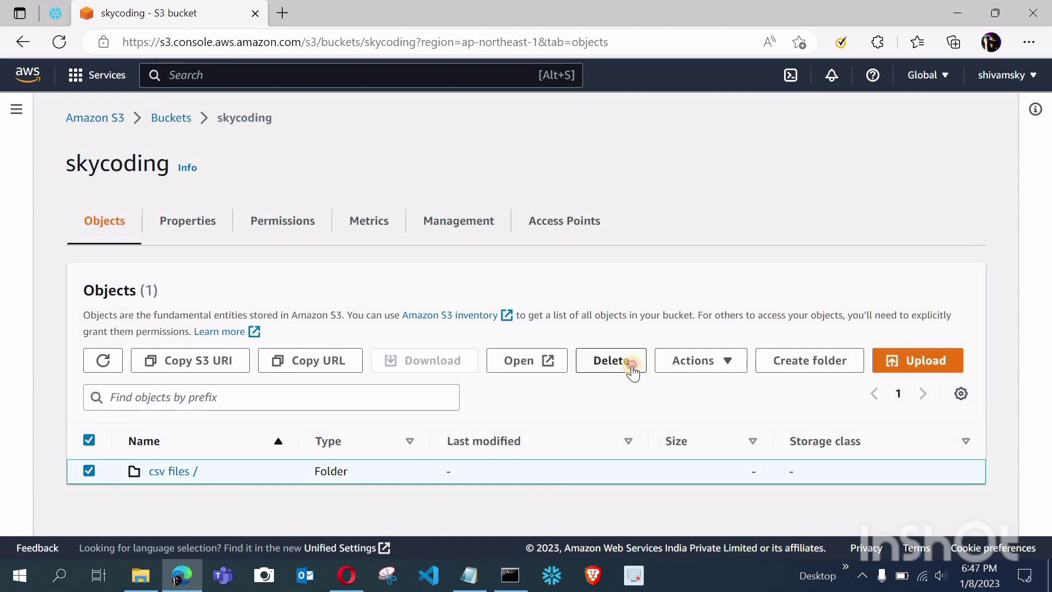
{"action": "left_click", "coordinate": [630, 369]}
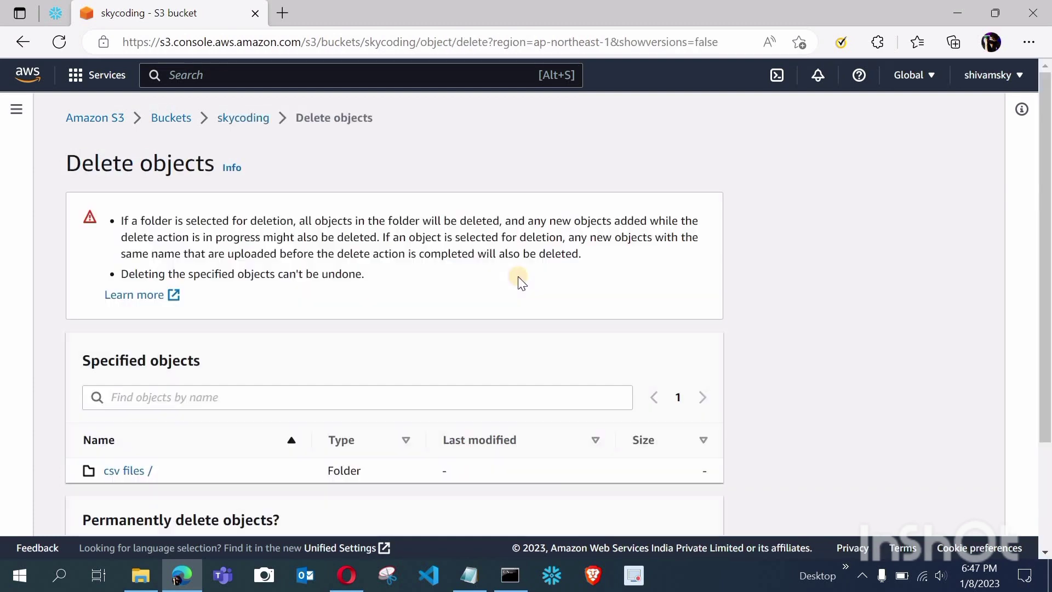
{"action": "scroll", "coordinate": [368, 431], "scroll_direction": "down", "scroll_amount": 2}
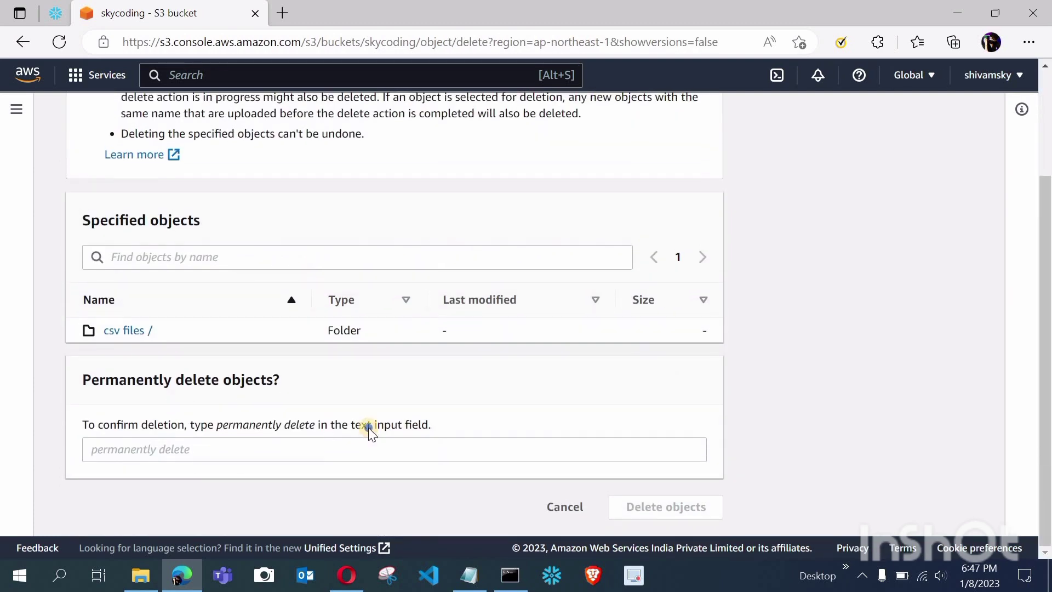
{"action": "right_click", "coordinate": [376, 442]}
{"action": "left_click", "coordinate": [331, 452]}
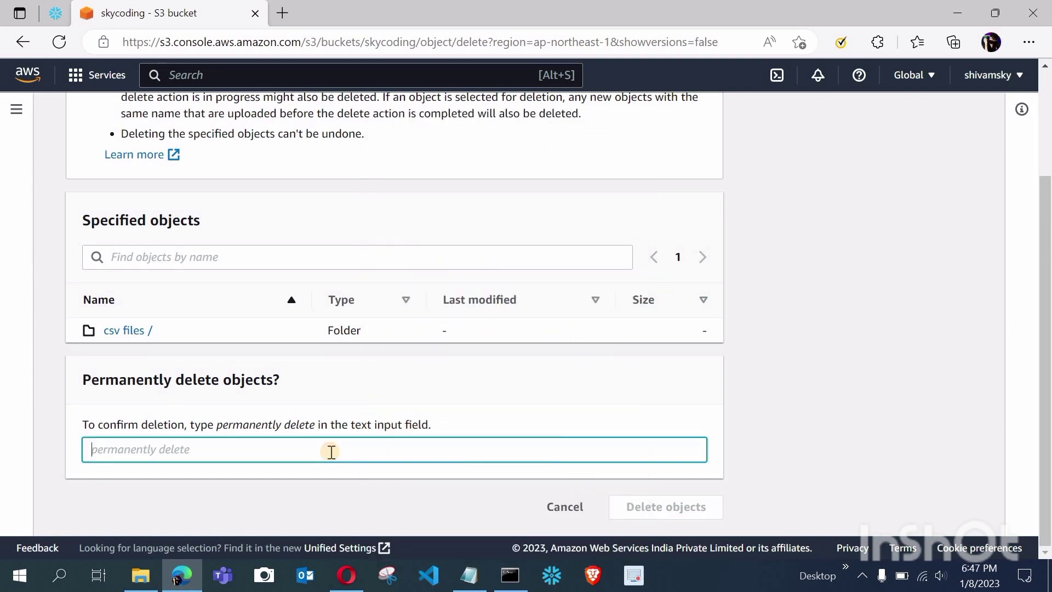
{"action": "type", "text": "permanently"}
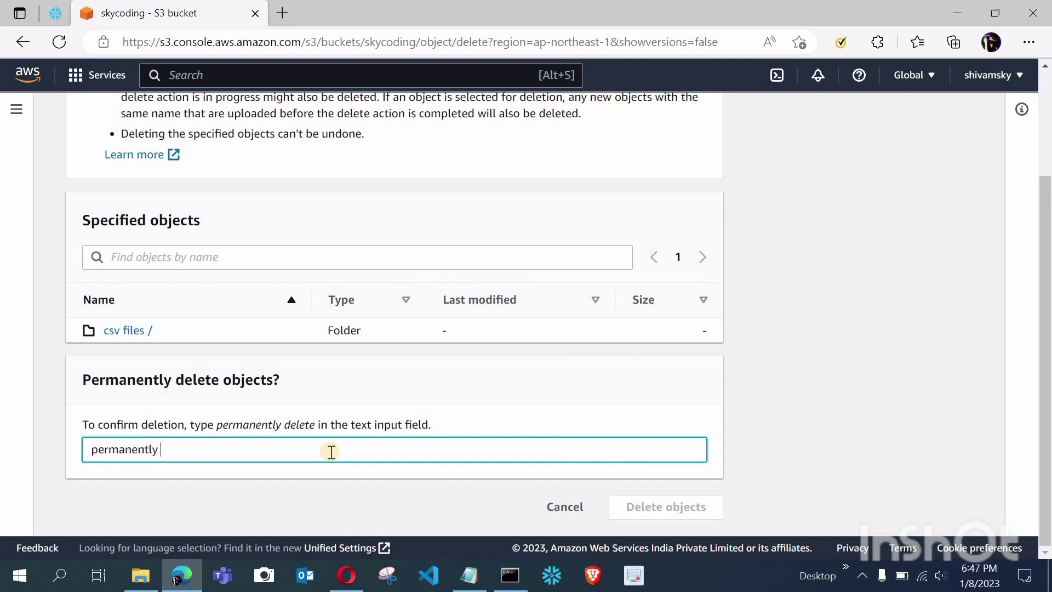
{"action": "type", "text": " delete"}
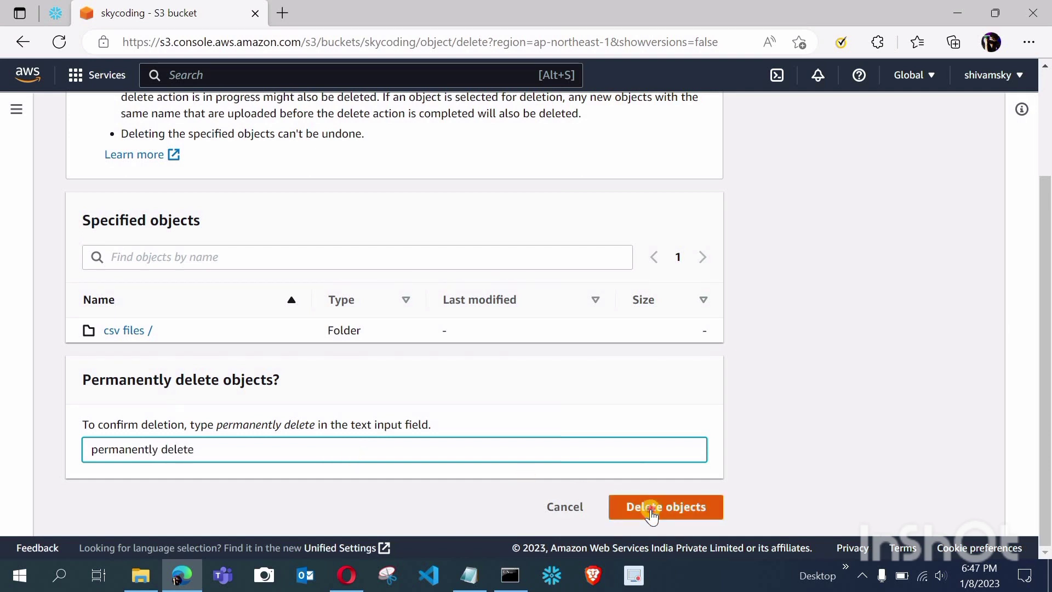
{"action": "left_click", "coordinate": [642, 505]}
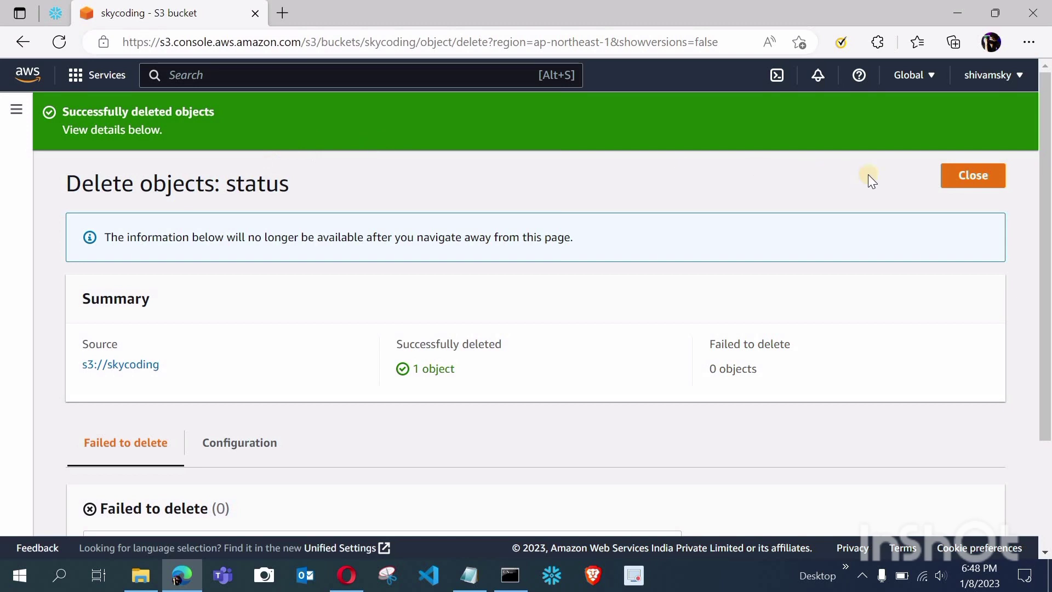
{"action": "left_click", "coordinate": [951, 176]}
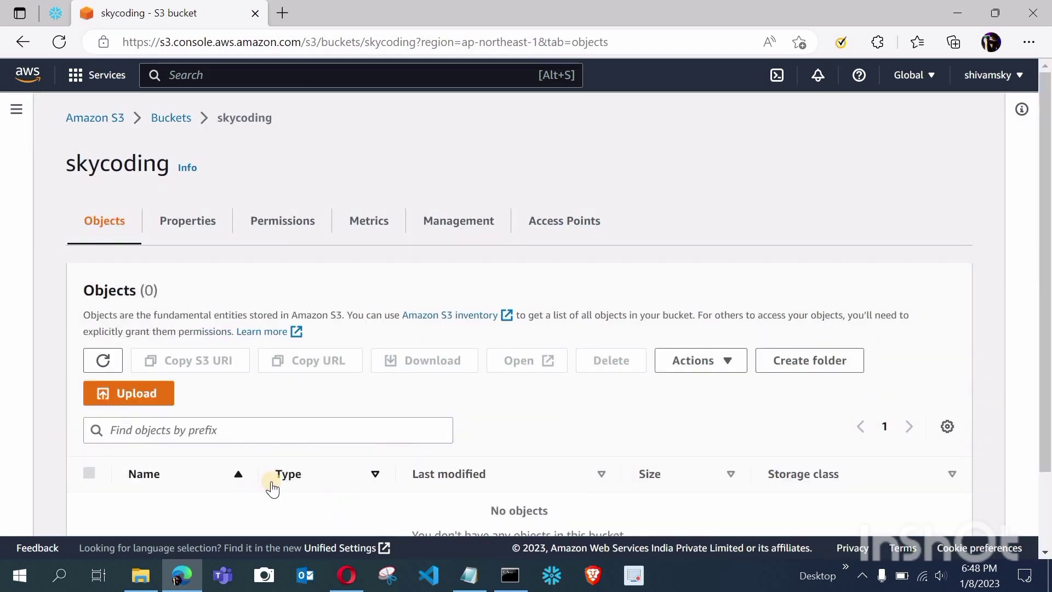
{"action": "scroll", "coordinate": [271, 482], "scroll_direction": "down", "scroll_amount": 2}
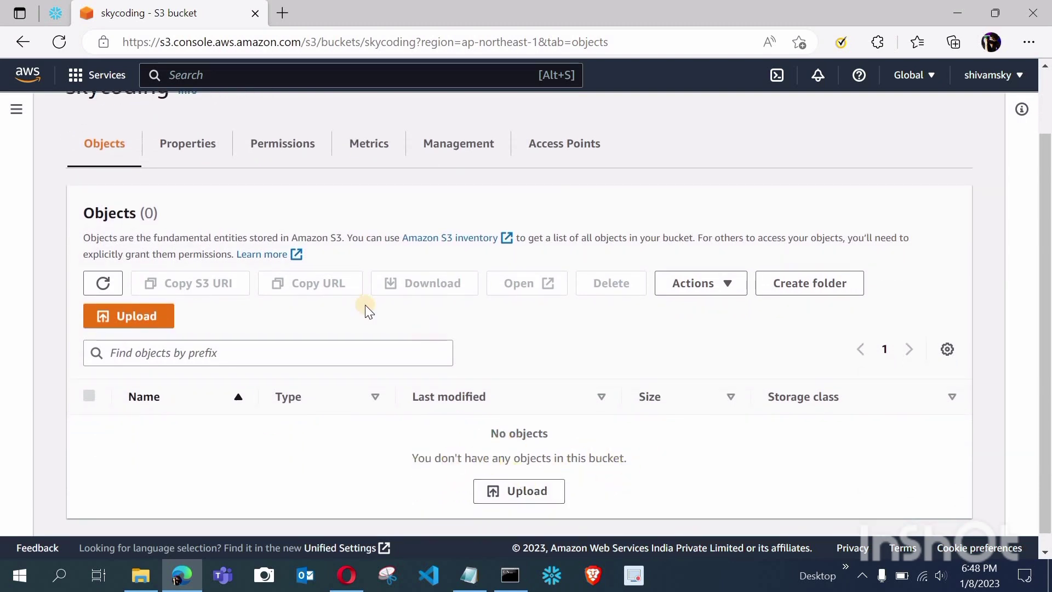
{"action": "scroll", "coordinate": [367, 310], "scroll_direction": "up", "scroll_amount": 2}
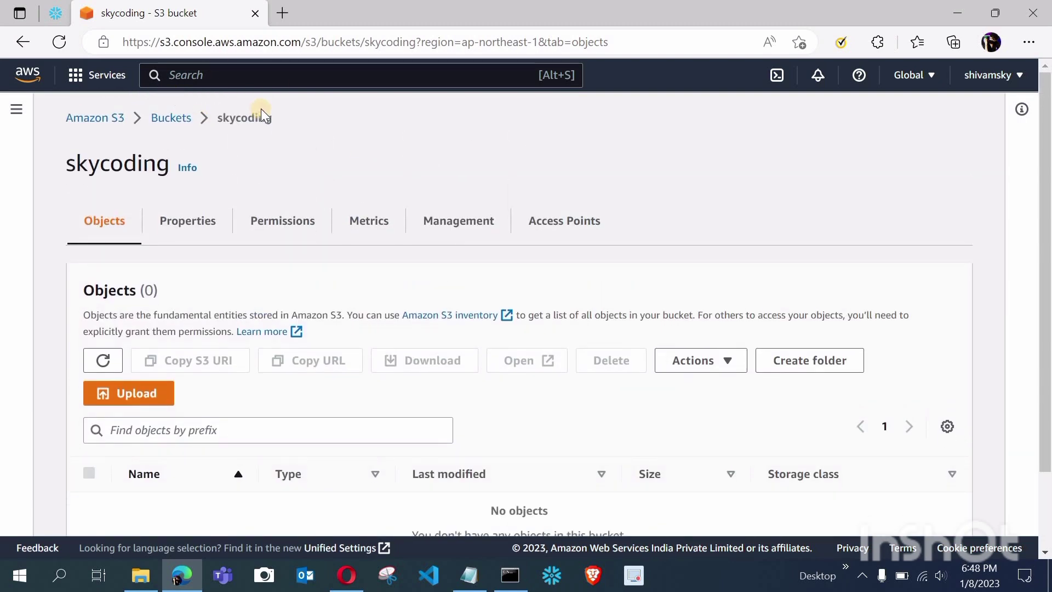
View the Amazon S3 overview page and return to the AWS Console Home
{"action": "left_click", "coordinate": [94, 122]}
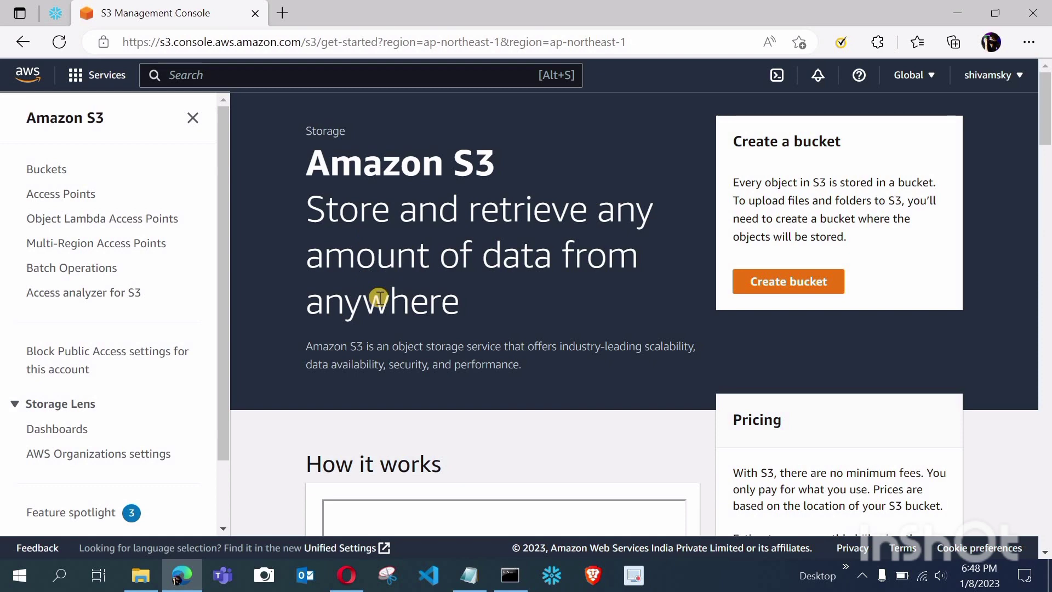
{"action": "scroll", "coordinate": [376, 298], "scroll_direction": "down", "scroll_amount": 3}
{"action": "scroll", "coordinate": [376, 298], "scroll_direction": "up", "scroll_amount": 3}
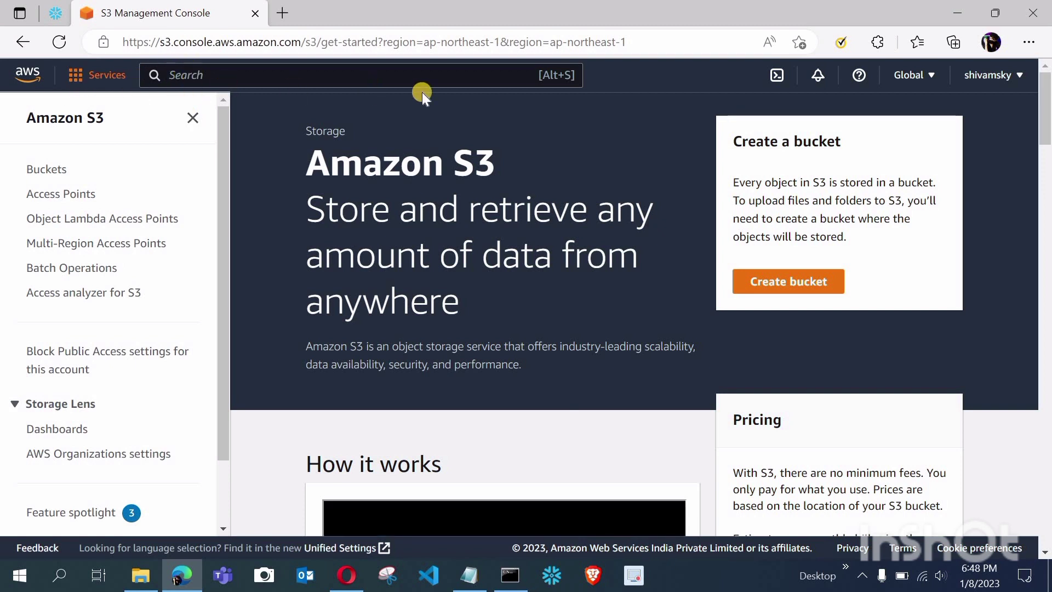
{"action": "left_click", "coordinate": [193, 118]}
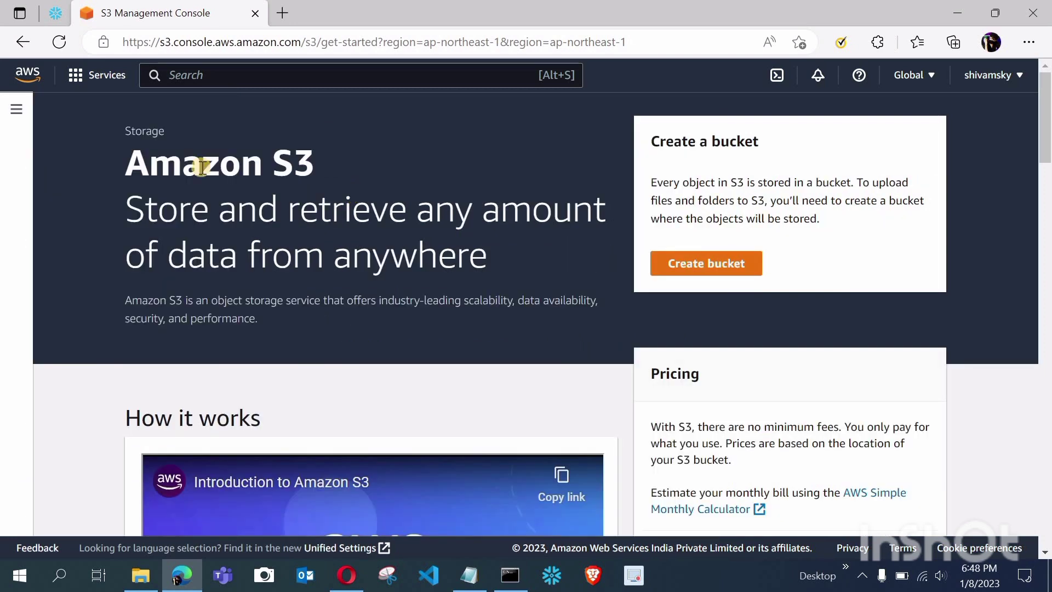
{"action": "left_click", "coordinate": [18, 109]}
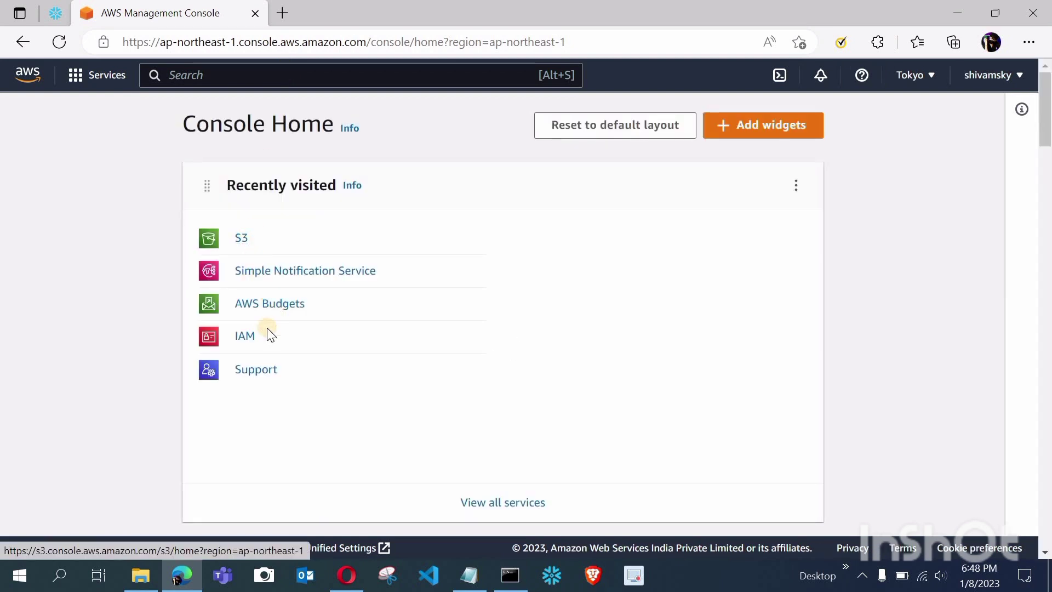
Open the S3 service and examine the files in the pipes folder of the skybucket01 bucket
{"action": "left_click", "coordinate": [240, 241]}
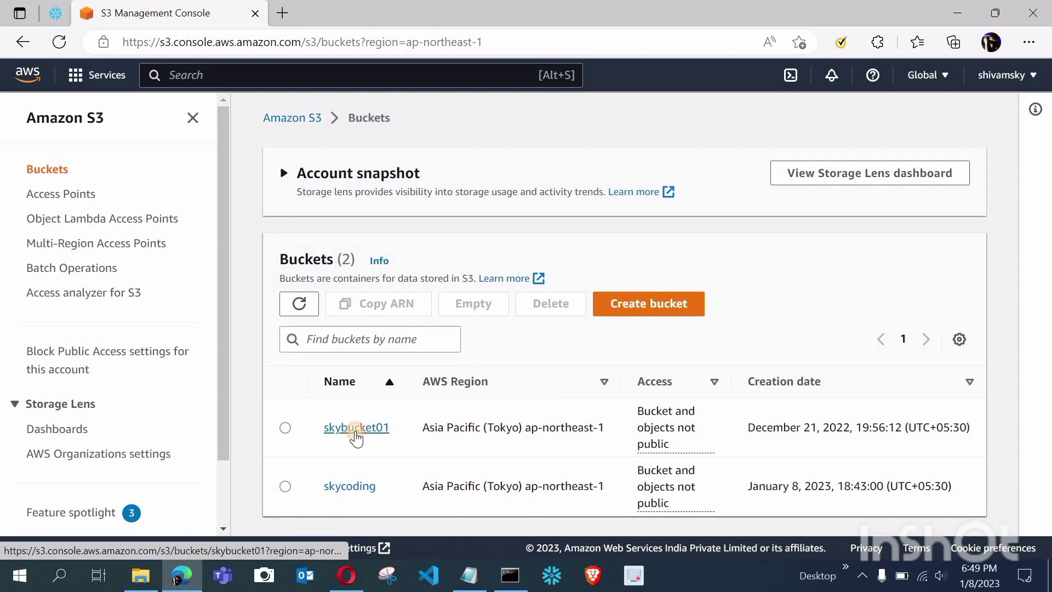
{"action": "left_click", "coordinate": [357, 430]}
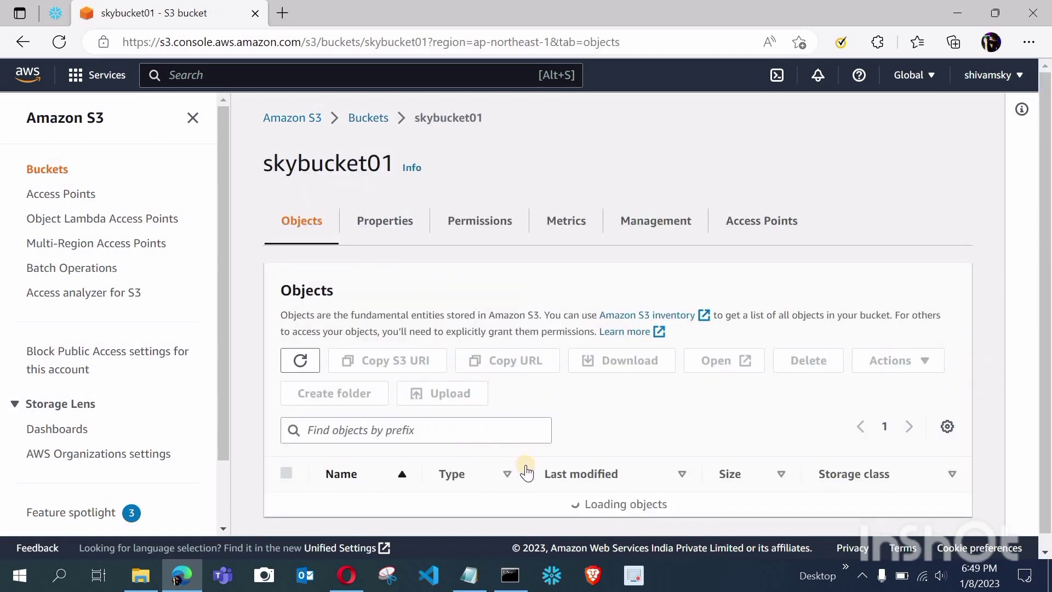
{"action": "scroll", "coordinate": [414, 492], "scroll_direction": "down", "scroll_amount": 2}
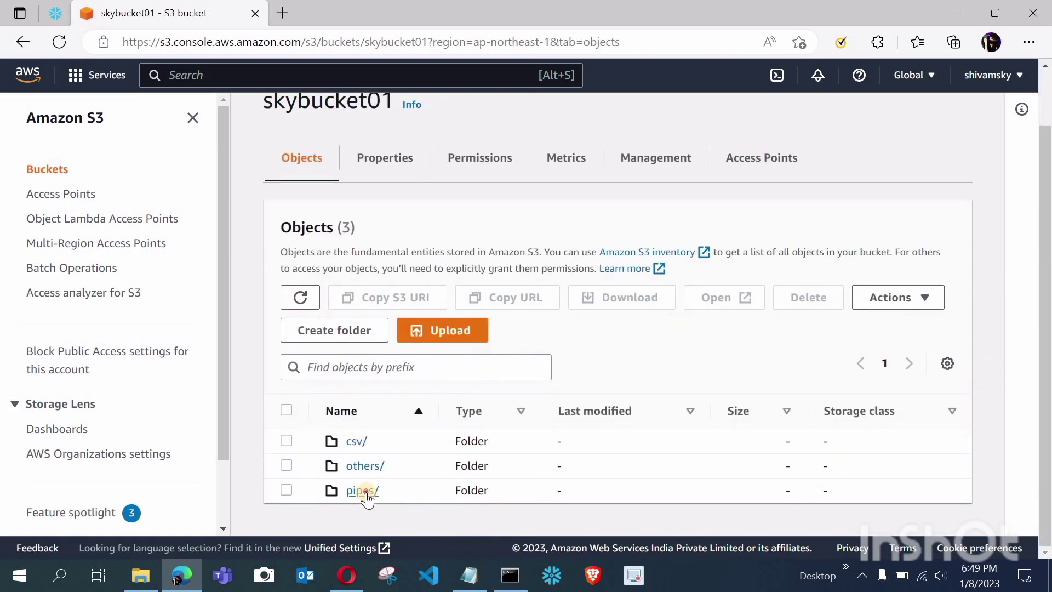
{"action": "left_click", "coordinate": [364, 492]}
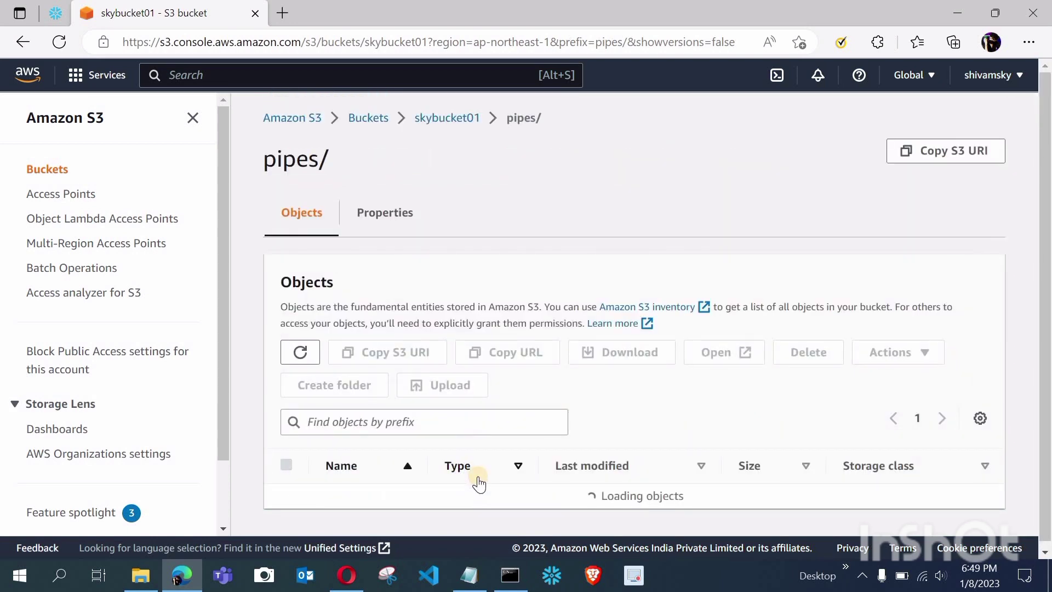
{"action": "scroll", "coordinate": [536, 491], "scroll_direction": "down", "scroll_amount": 2}
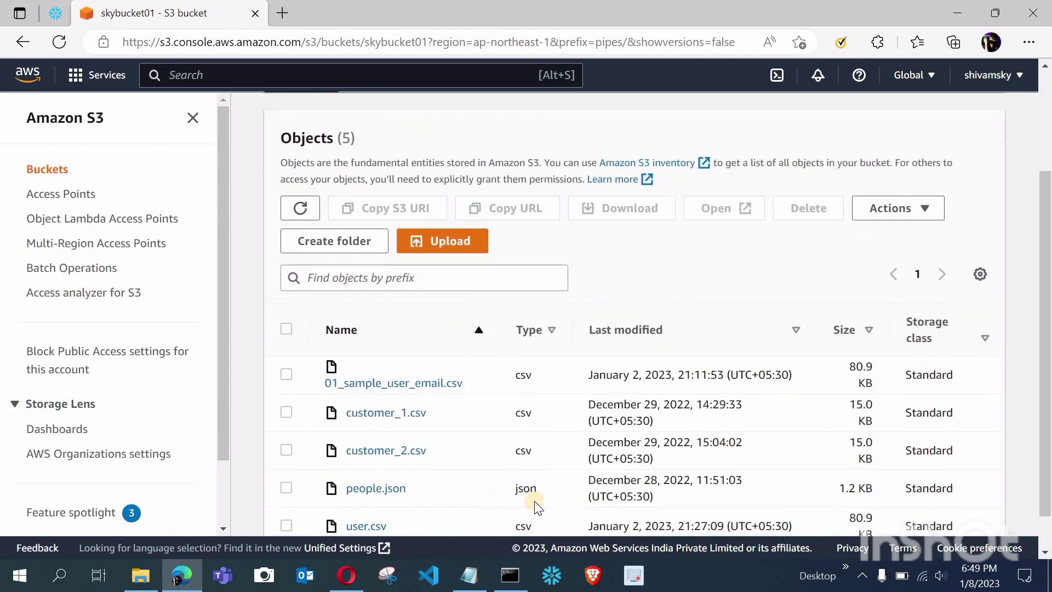
{"action": "scroll", "coordinate": [535, 502], "scroll_direction": "down", "scroll_amount": 1}
{"action": "scroll", "coordinate": [536, 501], "scroll_direction": "up", "scroll_amount": 4}
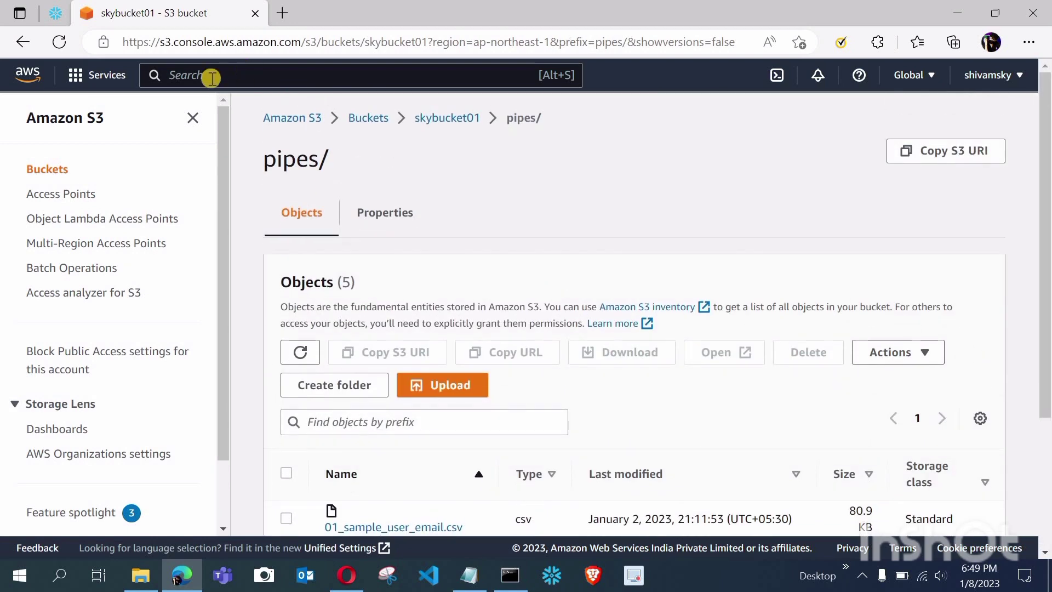
{"action": "left_click", "coordinate": [193, 120]}
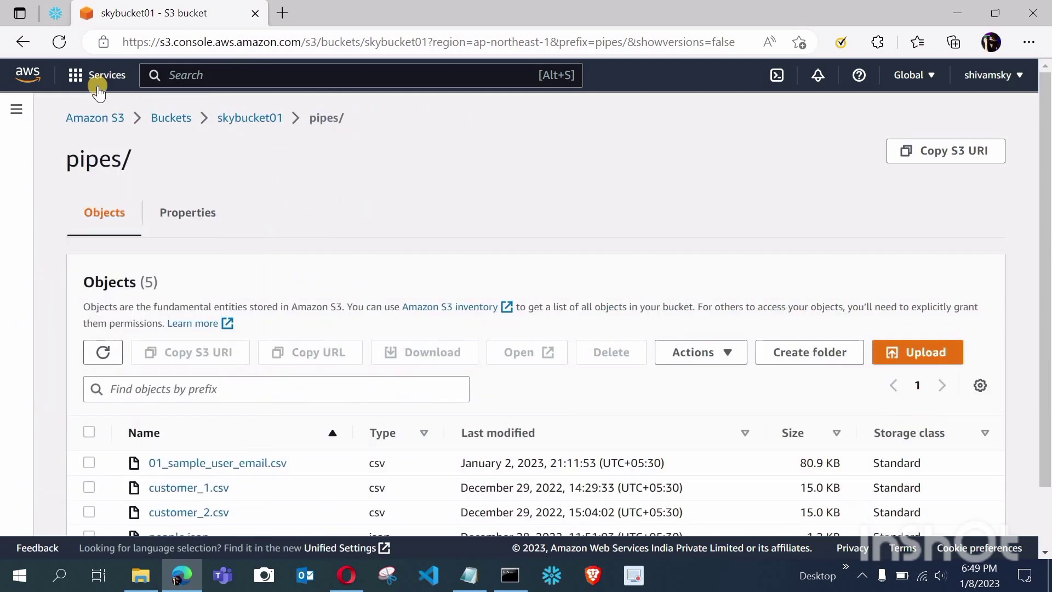
Return to the Console Home, search the services for "iam" and open IAM
{"action": "left_click", "coordinate": [42, 80]}
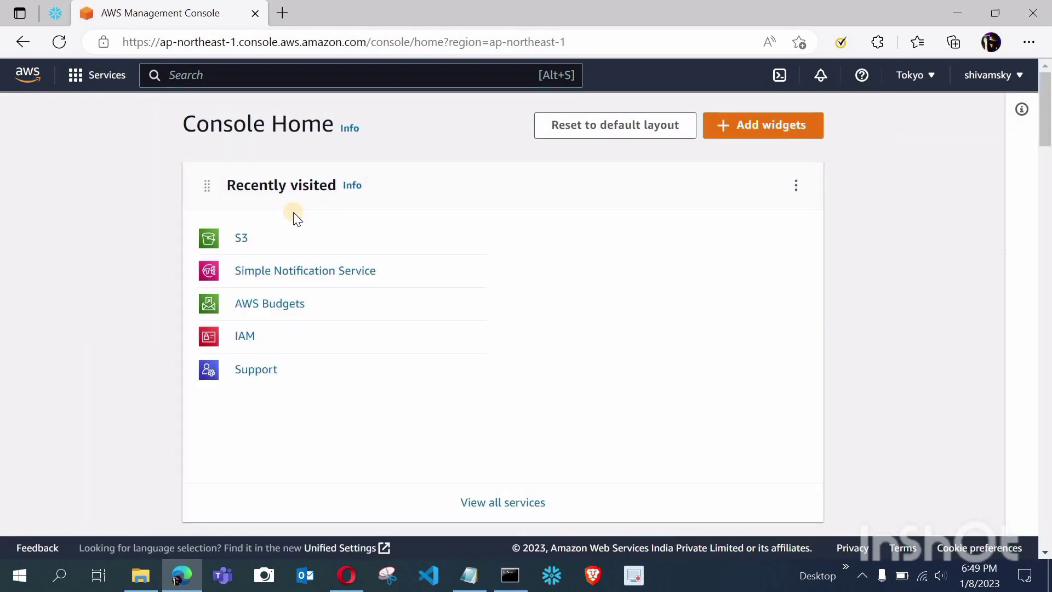
{"action": "scroll", "coordinate": [296, 218], "scroll_direction": "down", "scroll_amount": 1}
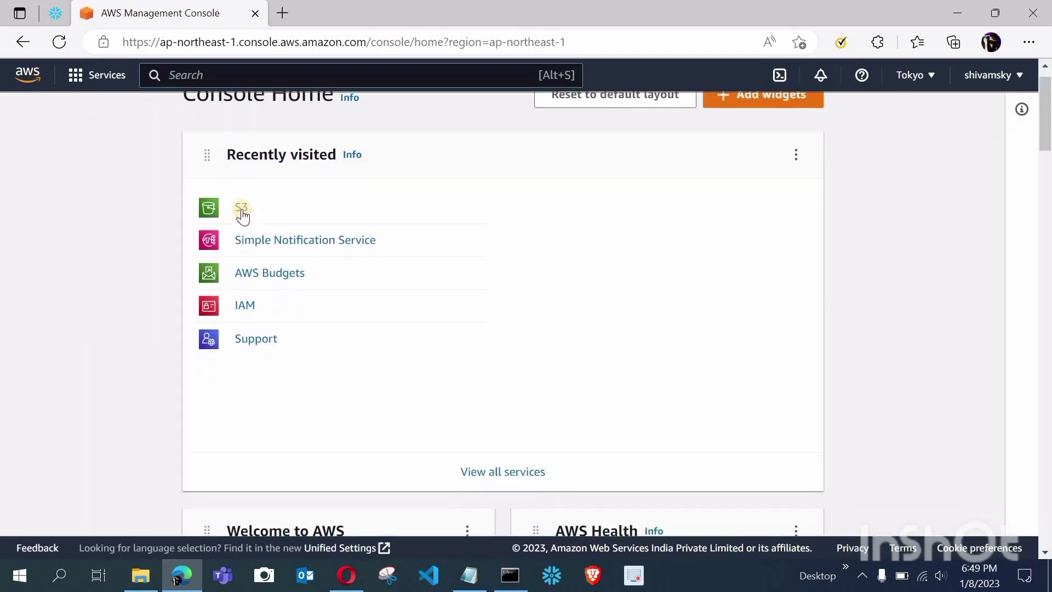
{"action": "left_click", "coordinate": [275, 80]}
{"action": "type", "text": "iam"}
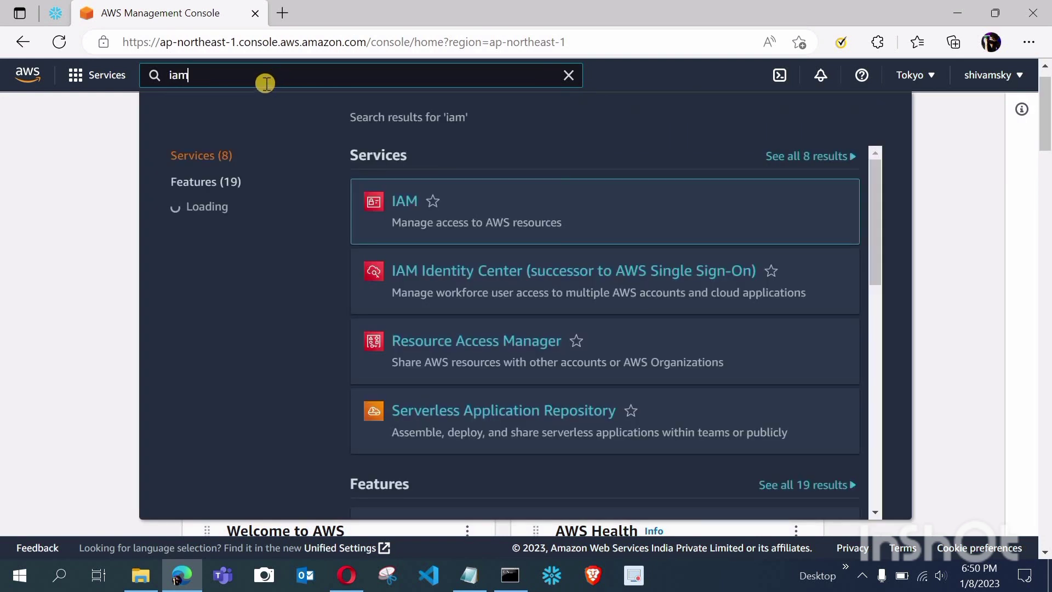
{"action": "mouse_move", "coordinate": [393, 200]}
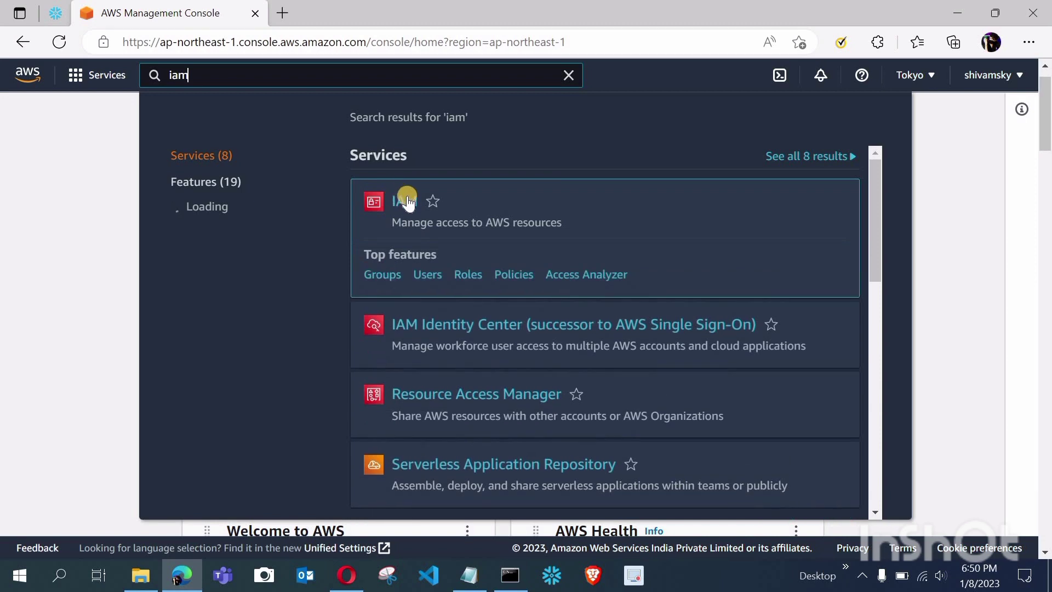
{"action": "left_click", "coordinate": [407, 202]}
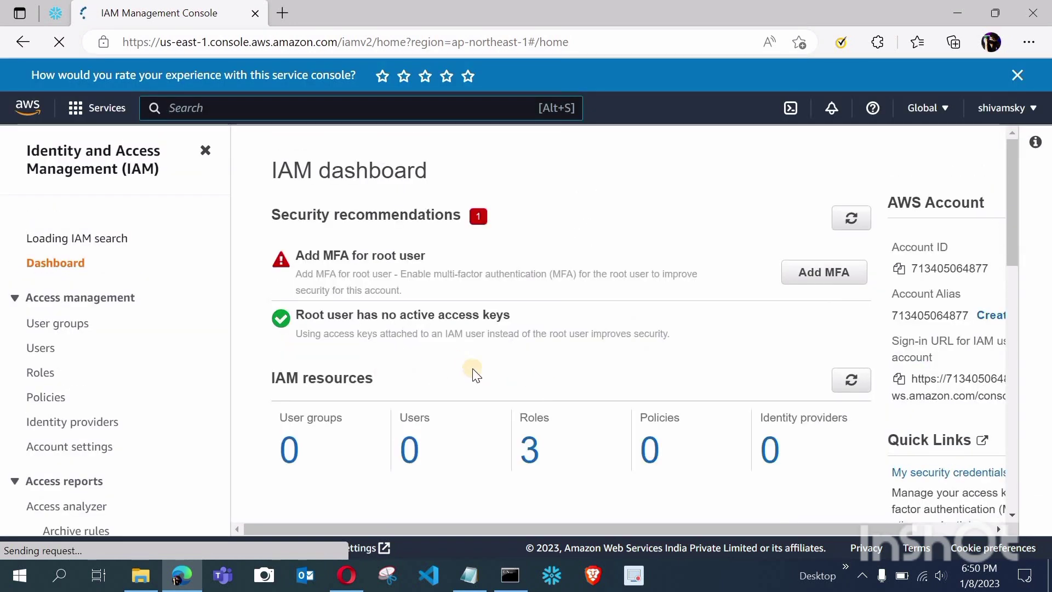
Look over the IAM dashboard and open the list of IAM roles
{"action": "scroll", "coordinate": [493, 384], "scroll_direction": "down", "scroll_amount": 1}
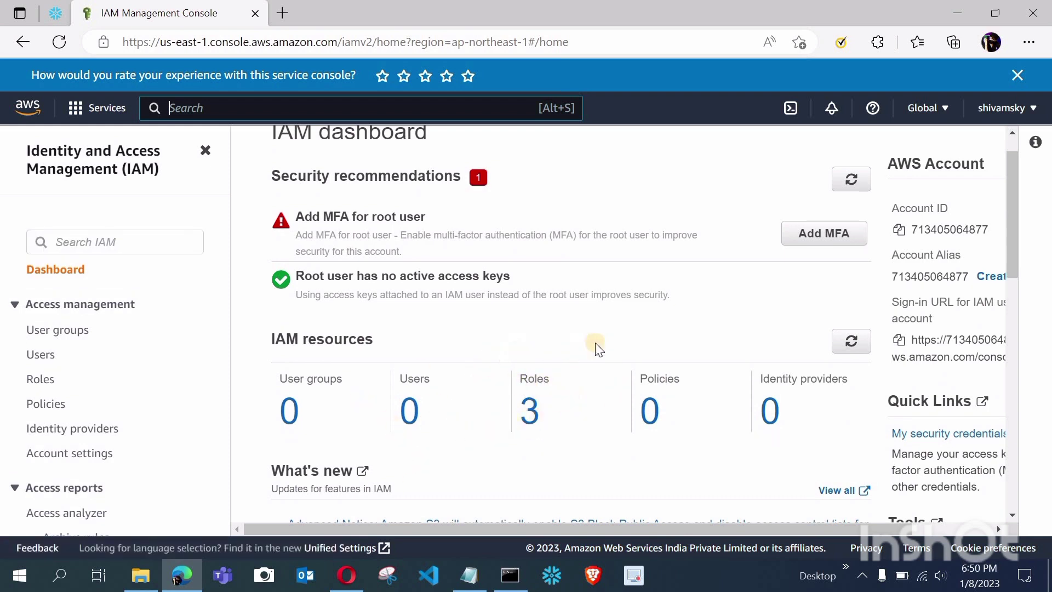
{"action": "scroll", "coordinate": [595, 343], "scroll_direction": "down", "scroll_amount": 2}
{"action": "scroll", "coordinate": [596, 343], "scroll_direction": "up", "scroll_amount": 3}
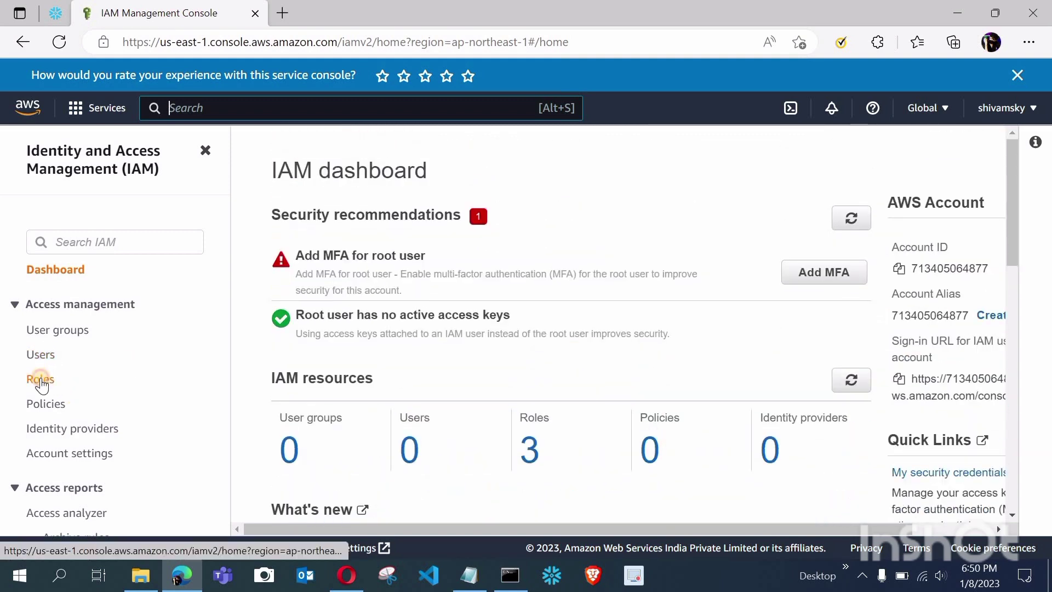
{"action": "left_click", "coordinate": [40, 380]}
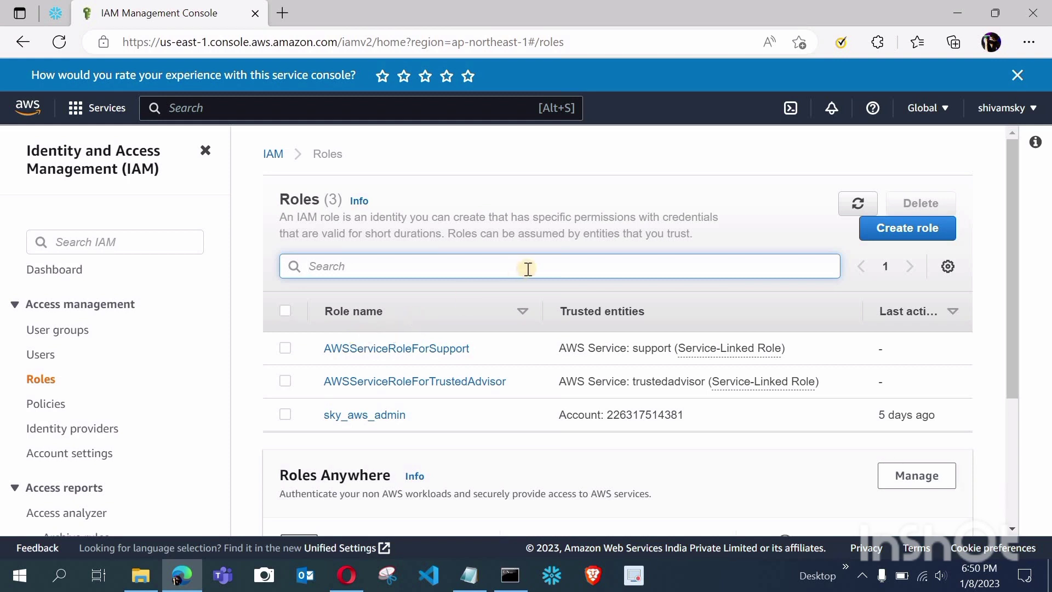
Start a new role with AWS account as the trusted entity type, keep This account, and continue to the permissions
{"action": "left_click", "coordinate": [944, 238]}
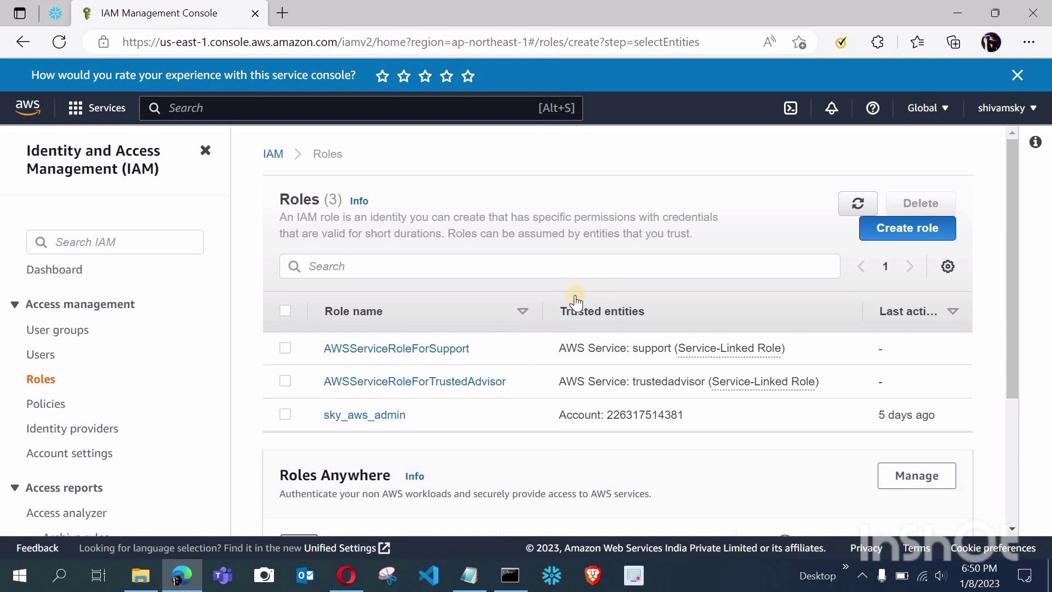
{"action": "scroll", "coordinate": [391, 321], "scroll_direction": "down", "scroll_amount": 1}
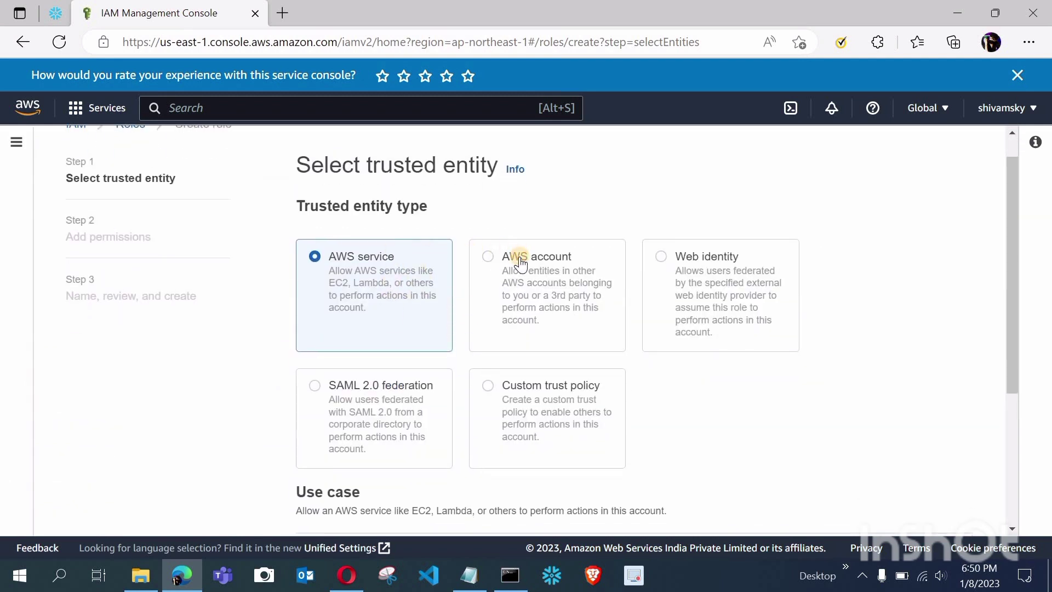
{"action": "left_click", "coordinate": [488, 261]}
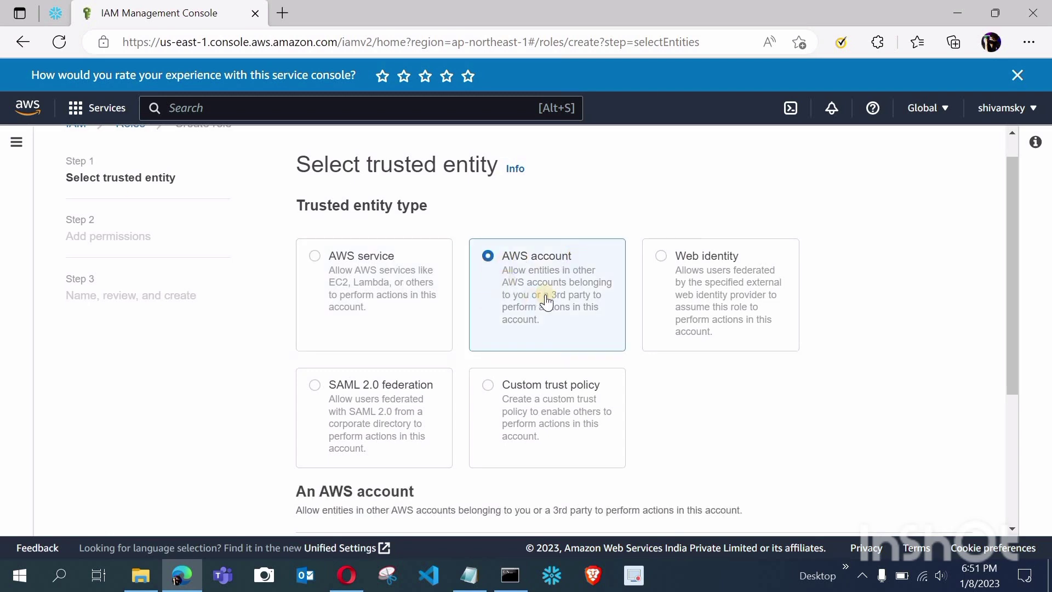
{"action": "scroll", "coordinate": [546, 302], "scroll_direction": "down", "scroll_amount": 4}
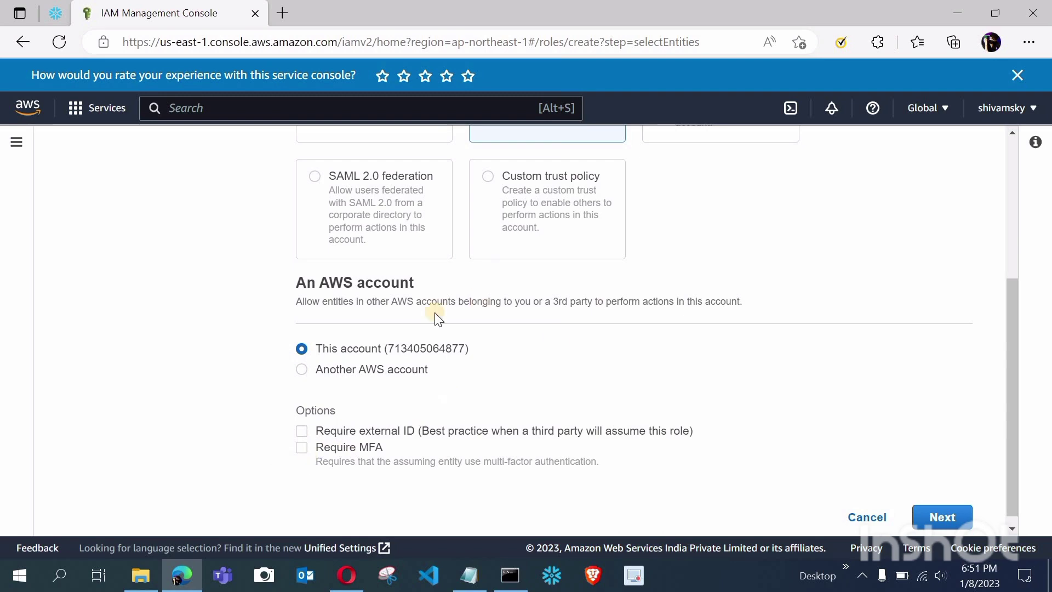
{"action": "scroll", "coordinate": [477, 394], "scroll_direction": "up", "scroll_amount": 5}
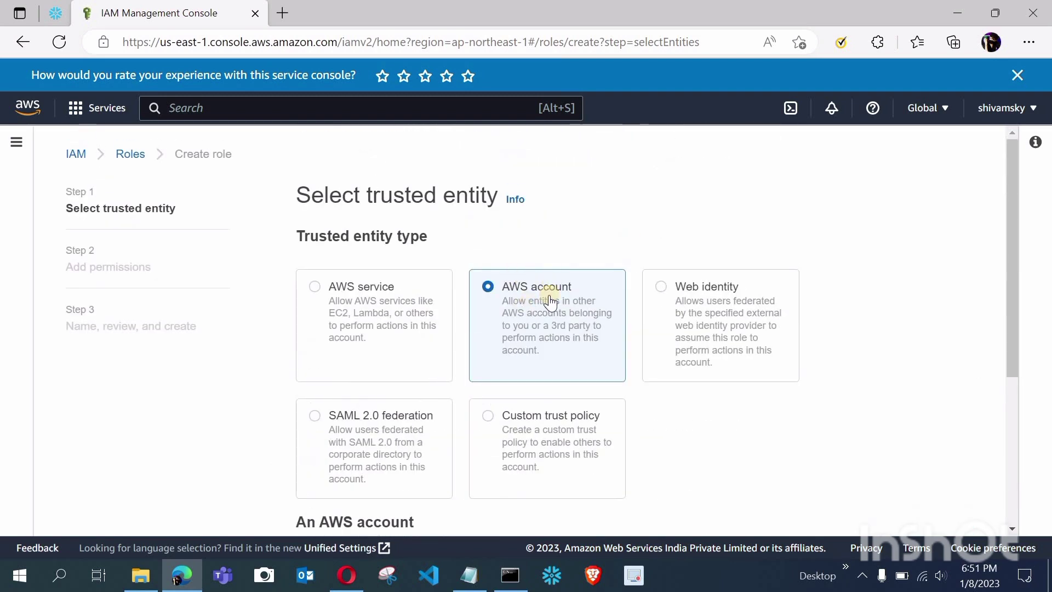
{"action": "scroll", "coordinate": [700, 468], "scroll_direction": "down", "scroll_amount": 5}
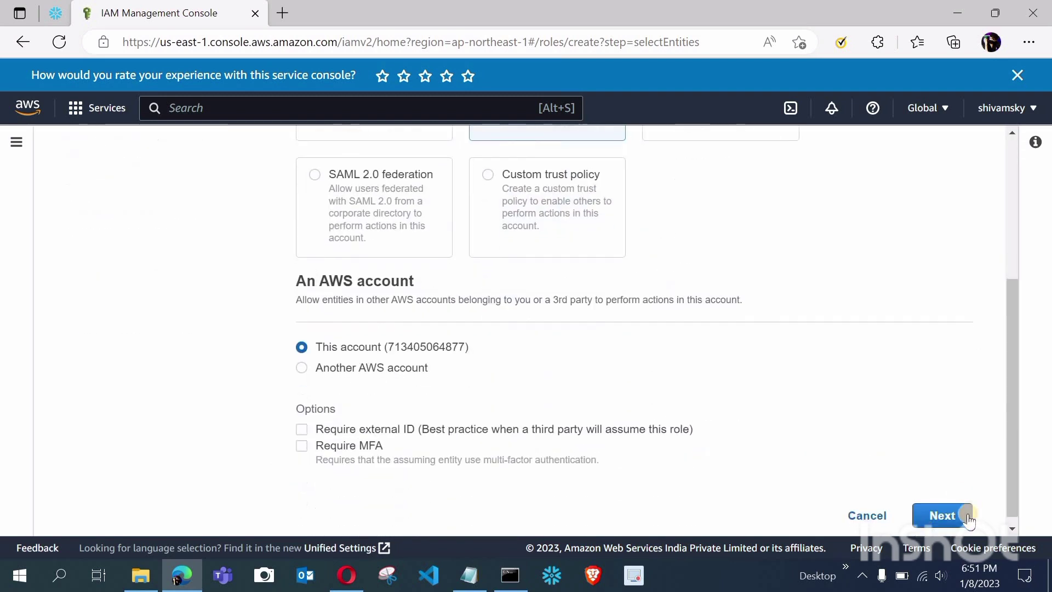
{"action": "left_click", "coordinate": [960, 517]}
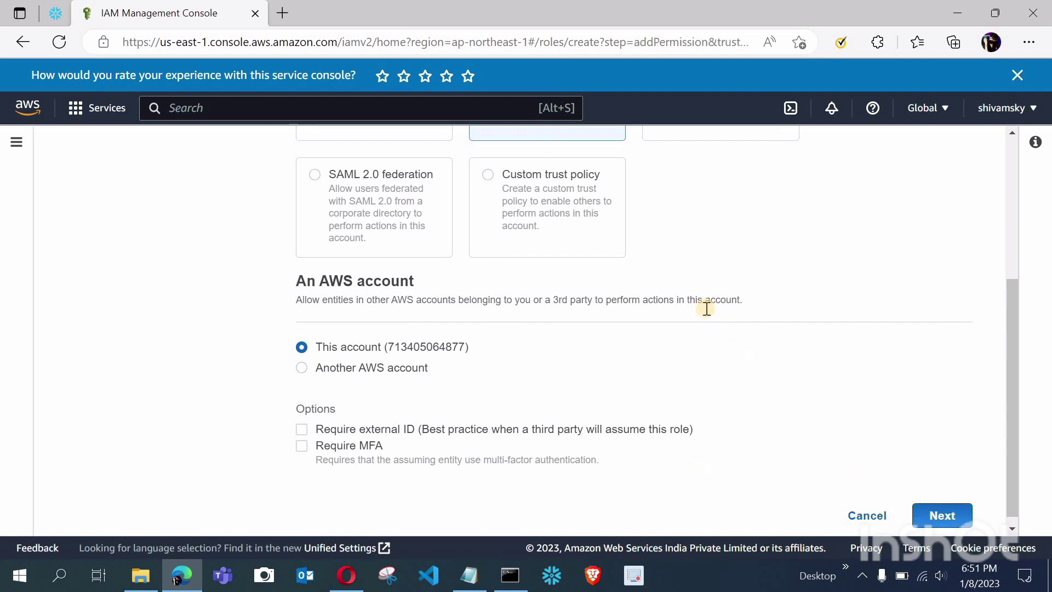
Filter the permissions policies by "s3", select AmazonS3FullAccess for the role, and continue to naming and review
{"action": "scroll", "coordinate": [706, 308], "scroll_direction": "up", "scroll_amount": 2}
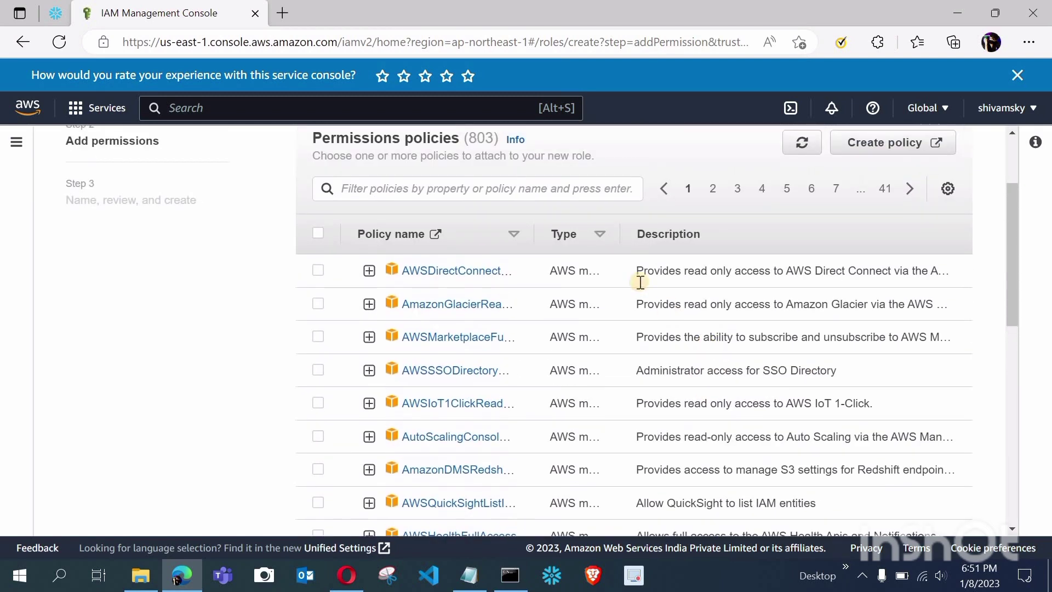
{"action": "scroll", "coordinate": [640, 282], "scroll_direction": "up", "scroll_amount": 1}
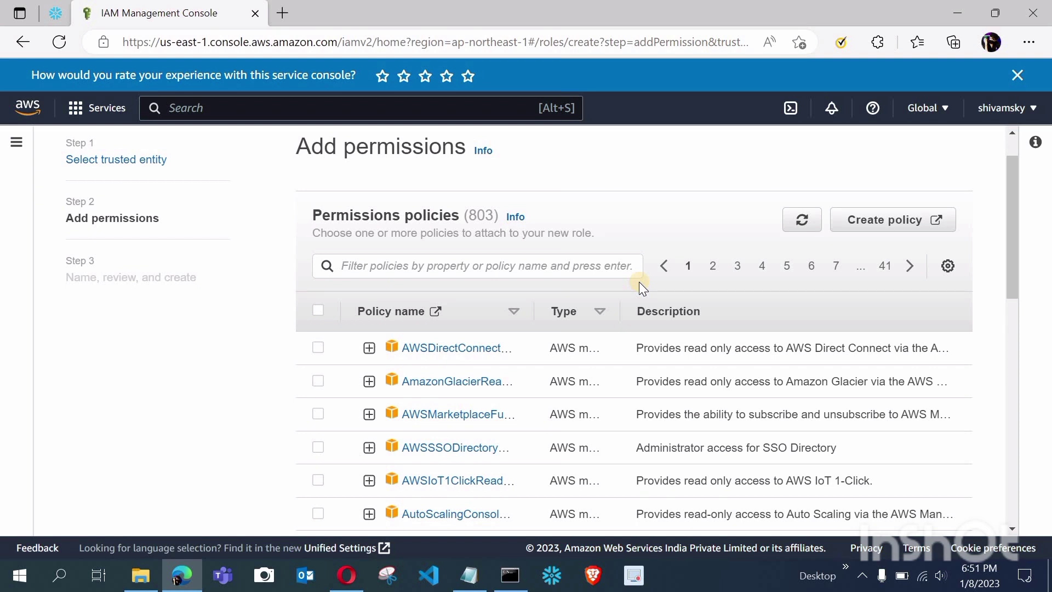
{"action": "left_click", "coordinate": [434, 272]}
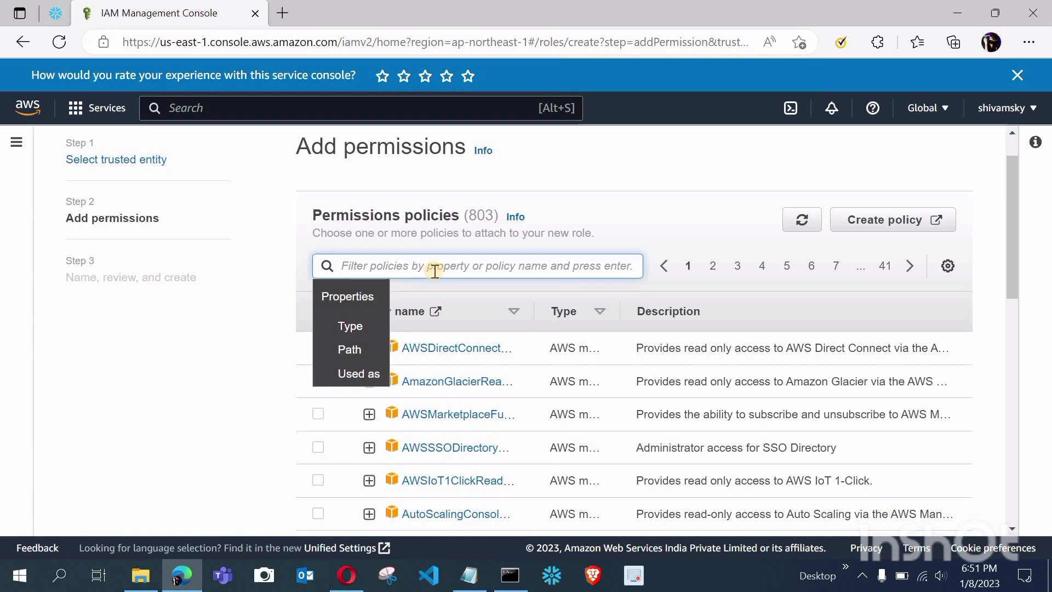
{"action": "type", "text": "s3"}
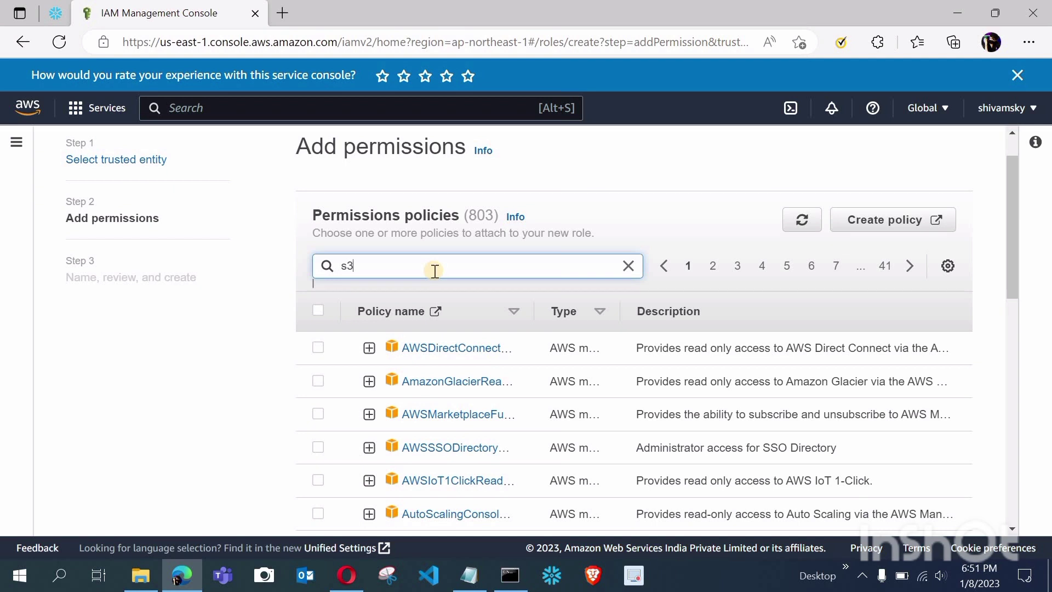
{"action": "key", "text": "Return"}
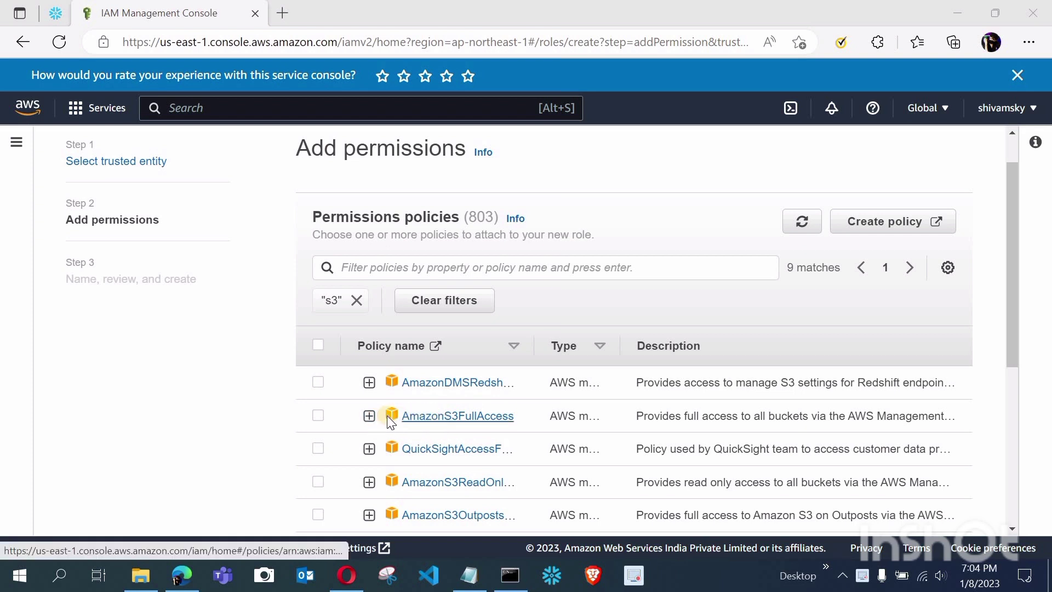
{"action": "left_click", "coordinate": [441, 417]}
{"action": "scroll", "coordinate": [441, 417], "scroll_direction": "down", "scroll_amount": 1}
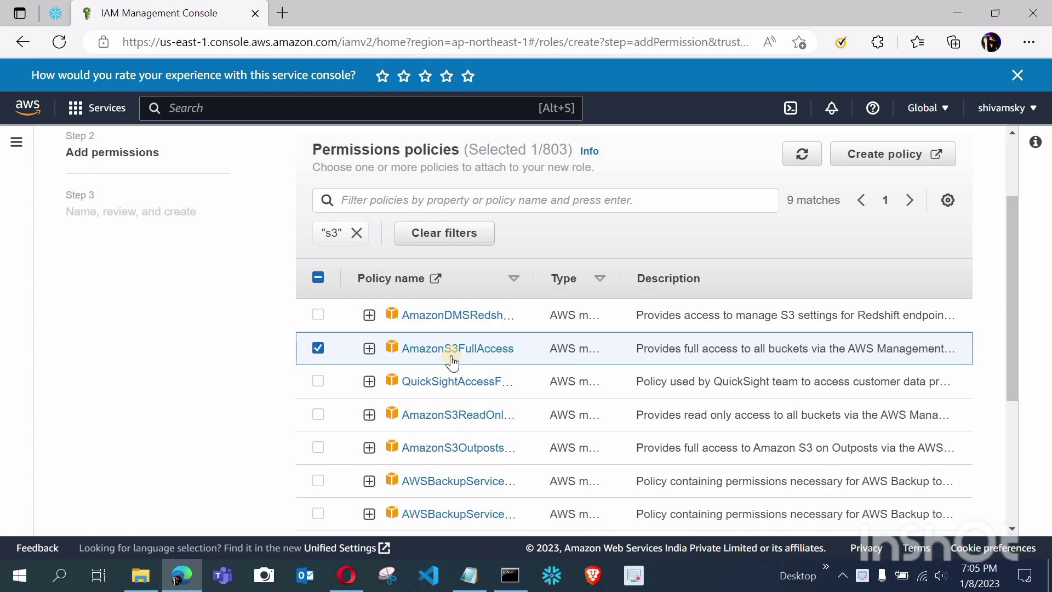
{"action": "scroll", "coordinate": [559, 405], "scroll_direction": "down", "scroll_amount": 2}
{"action": "scroll", "coordinate": [561, 410], "scroll_direction": "down", "scroll_amount": 2}
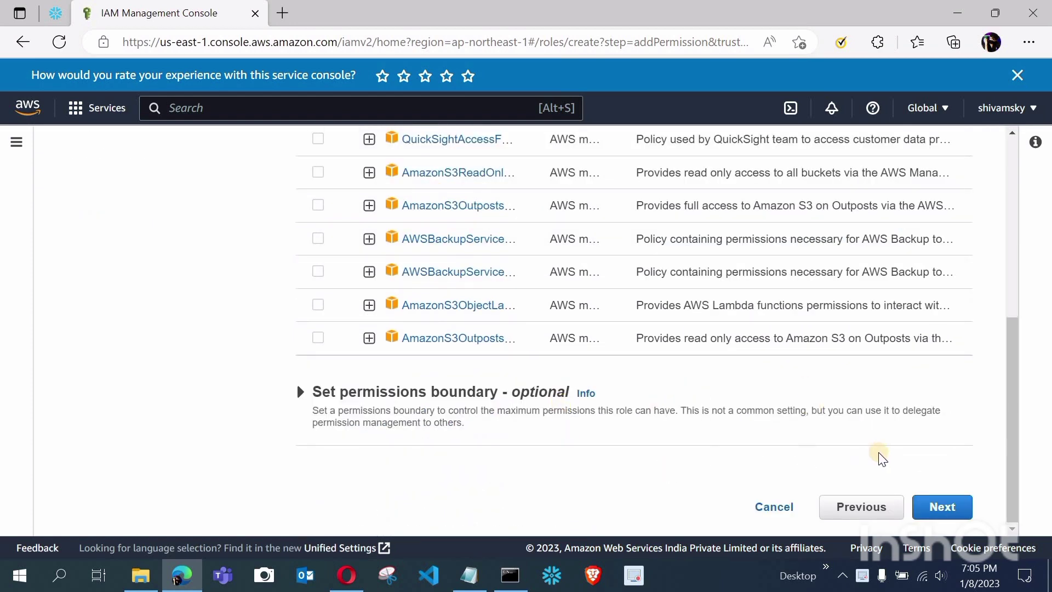
{"action": "left_click", "coordinate": [937, 507]}
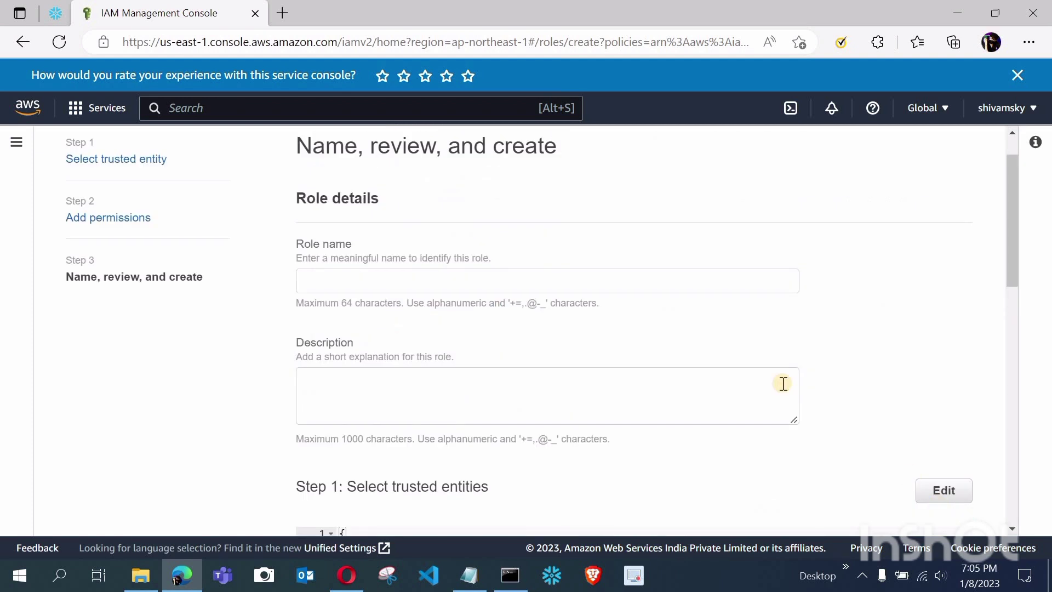
Name the new role skycoding and leave its description empty
{"action": "left_click", "coordinate": [585, 282]}
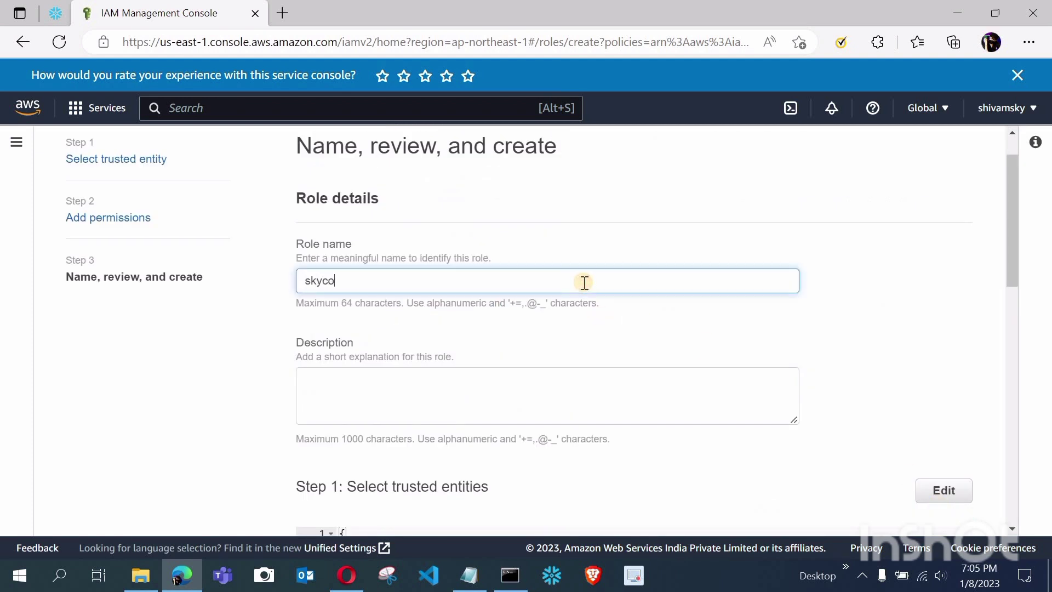
{"action": "type", "text": "skycoding"}
{"action": "left_click", "coordinate": [383, 384]}
Review the role's trusted entities and permissions policy, and create the role without tags
{"action": "scroll", "coordinate": [384, 385], "scroll_direction": "down", "scroll_amount": 1}
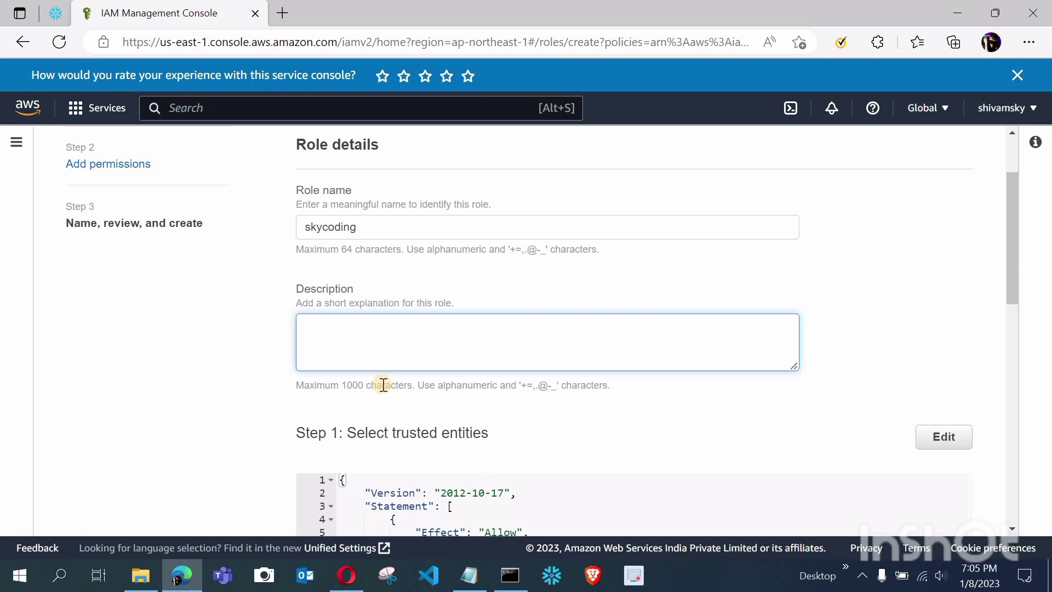
{"action": "scroll", "coordinate": [382, 383], "scroll_direction": "down", "scroll_amount": 2}
{"action": "scroll", "coordinate": [382, 384], "scroll_direction": "up", "scroll_amount": 2}
{"action": "scroll", "coordinate": [383, 383], "scroll_direction": "down", "scroll_amount": 2}
{"action": "scroll", "coordinate": [378, 387], "scroll_direction": "up", "scroll_amount": 1}
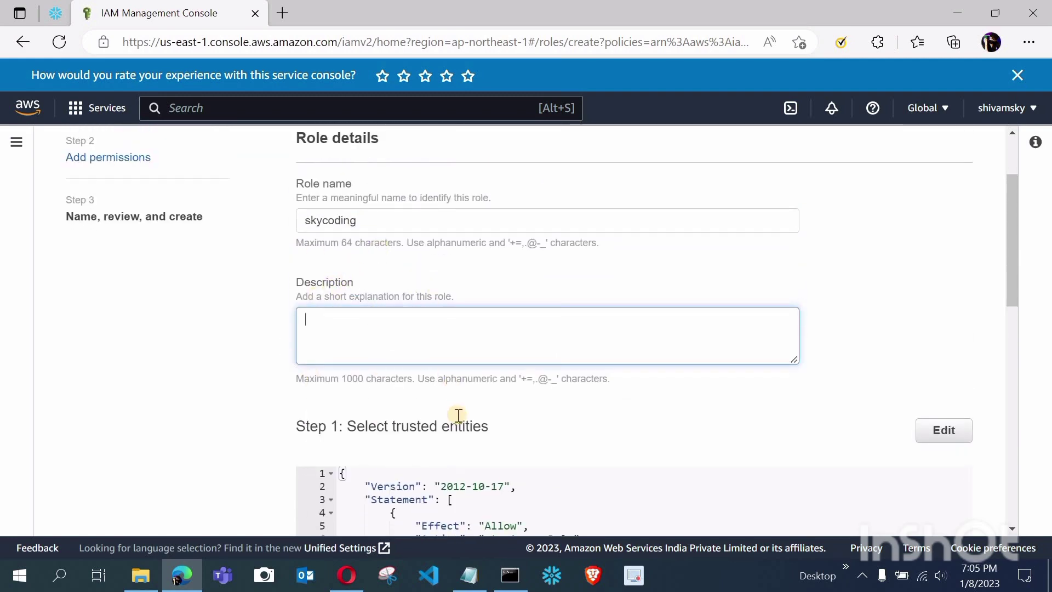
{"action": "scroll", "coordinate": [521, 427], "scroll_direction": "down", "scroll_amount": 3}
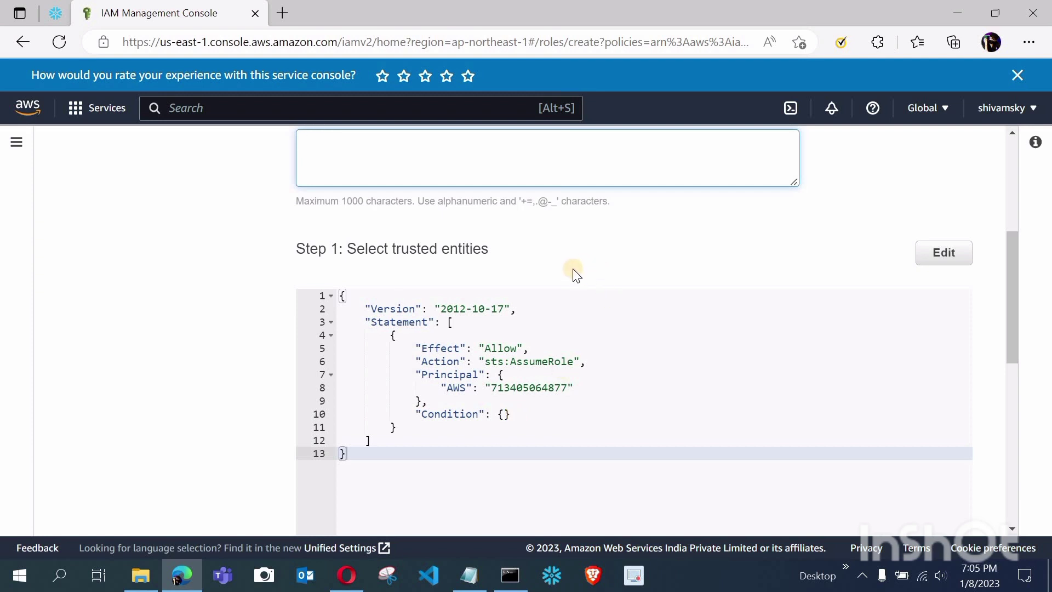
{"action": "scroll", "coordinate": [576, 271], "scroll_direction": "up", "scroll_amount": 5}
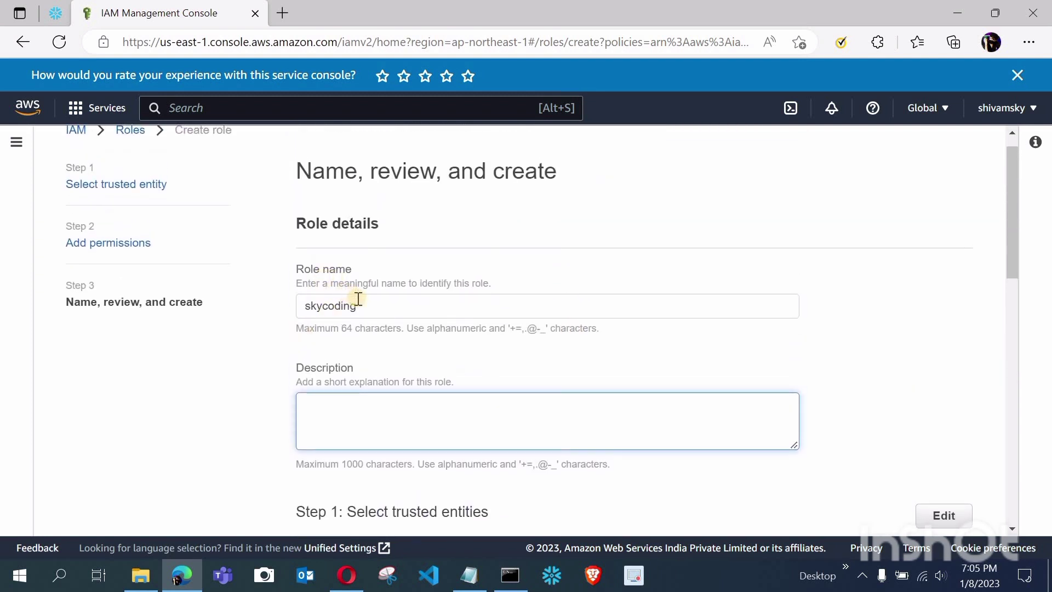
{"action": "scroll", "coordinate": [496, 363], "scroll_direction": "down", "scroll_amount": 15}
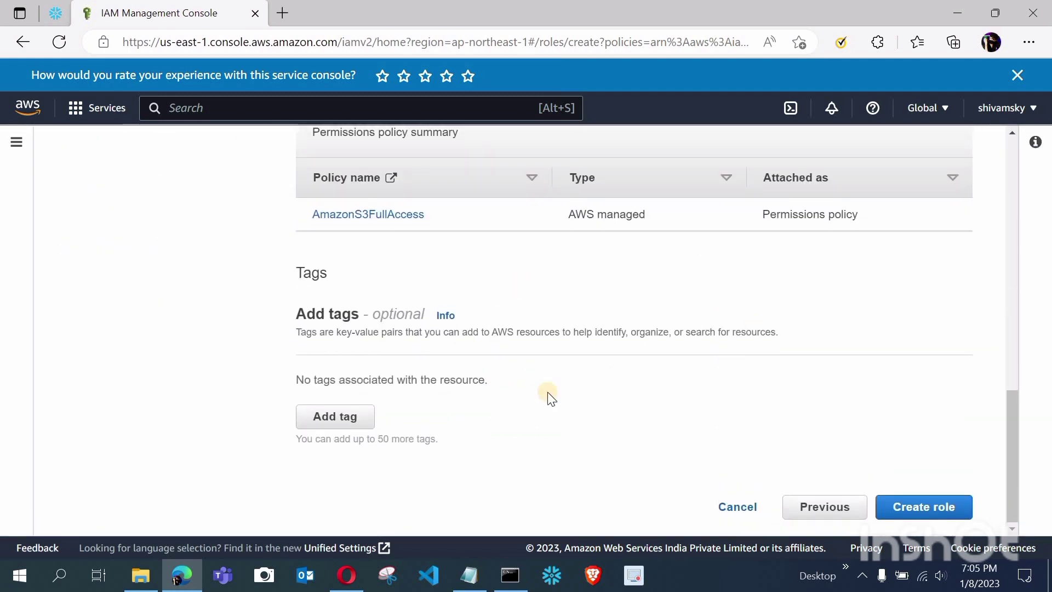
{"action": "left_click", "coordinate": [932, 505]}
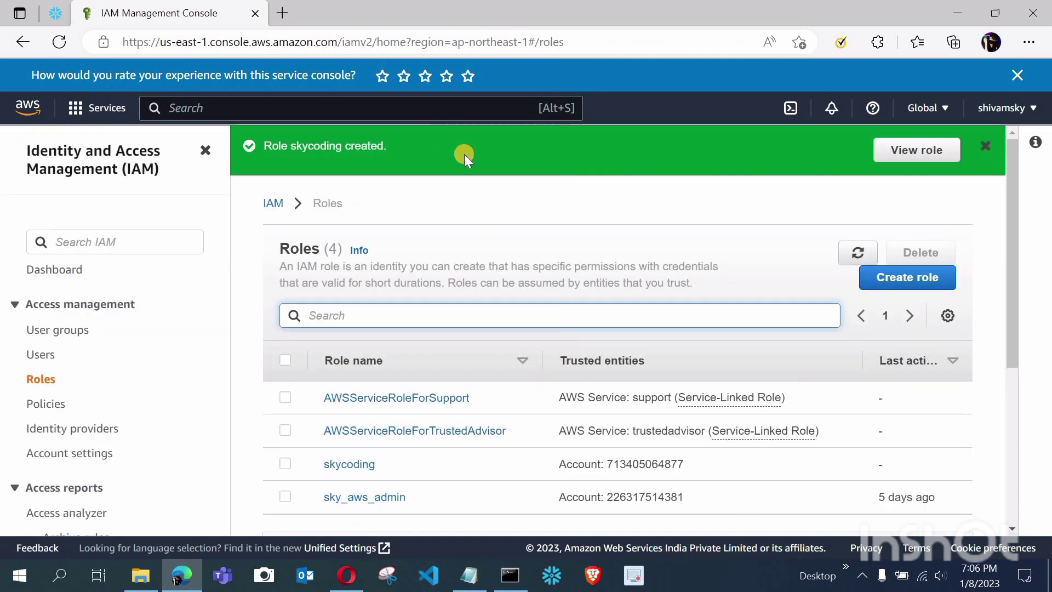
Dismiss the creation notice, open the skycoding role's details and copy its ARN
{"action": "left_click", "coordinate": [981, 150]}
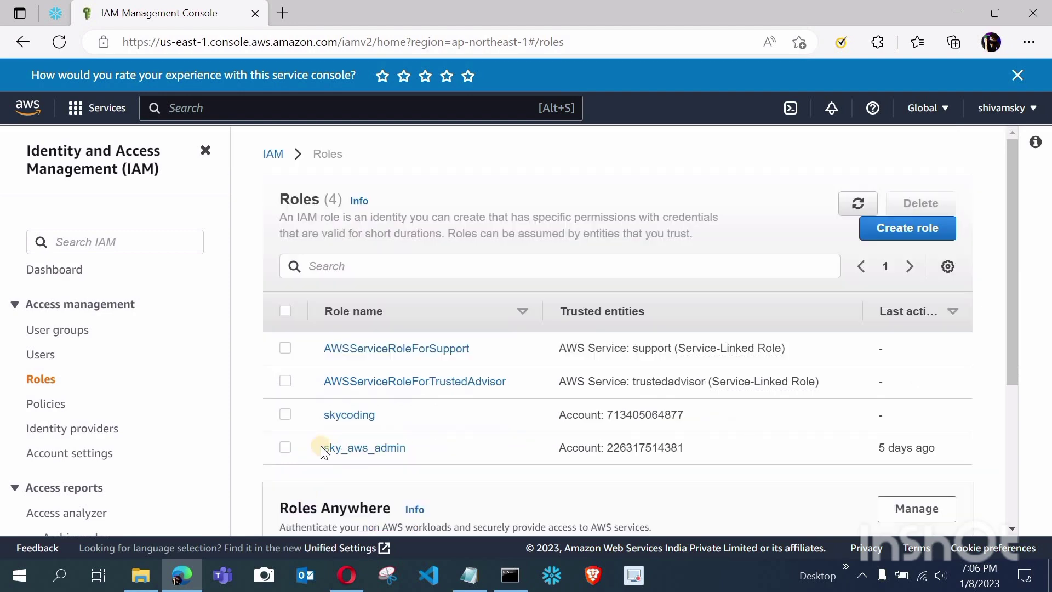
{"action": "left_click", "coordinate": [348, 415]}
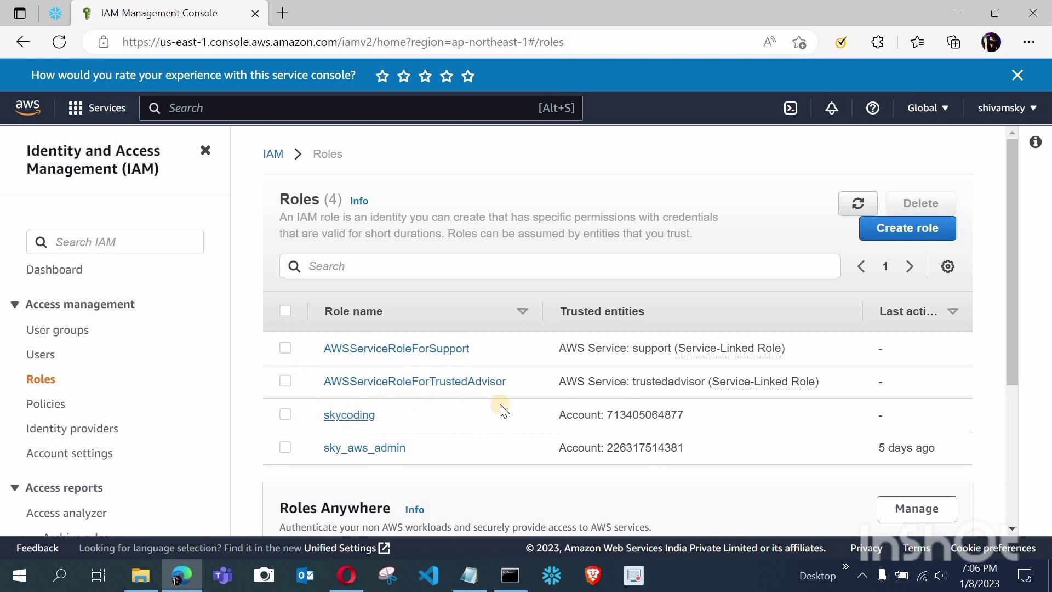
{"action": "left_click", "coordinate": [356, 418]}
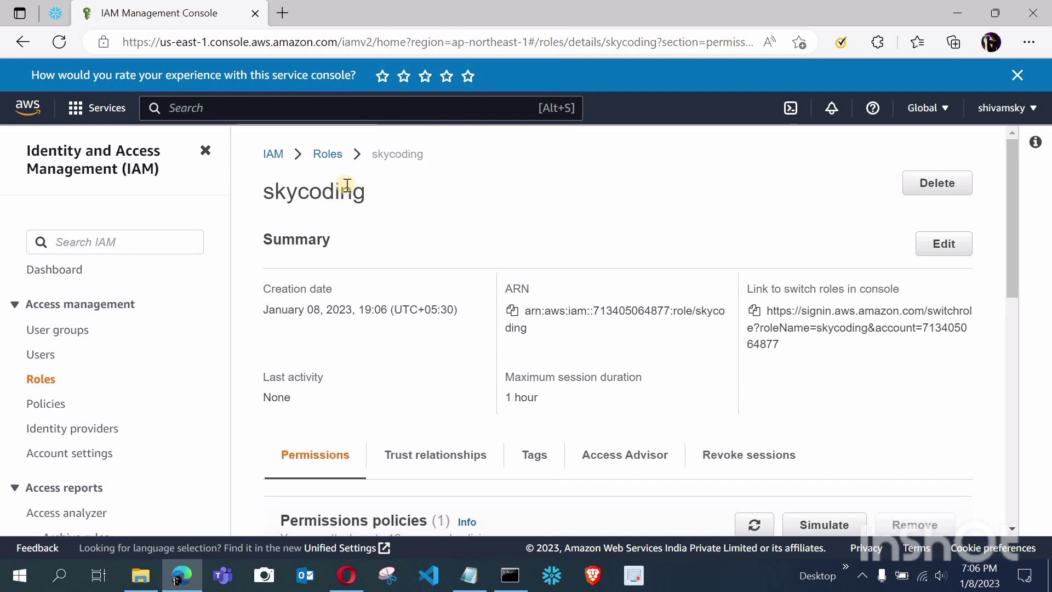
{"action": "scroll", "coordinate": [453, 356], "scroll_direction": "down", "scroll_amount": 3}
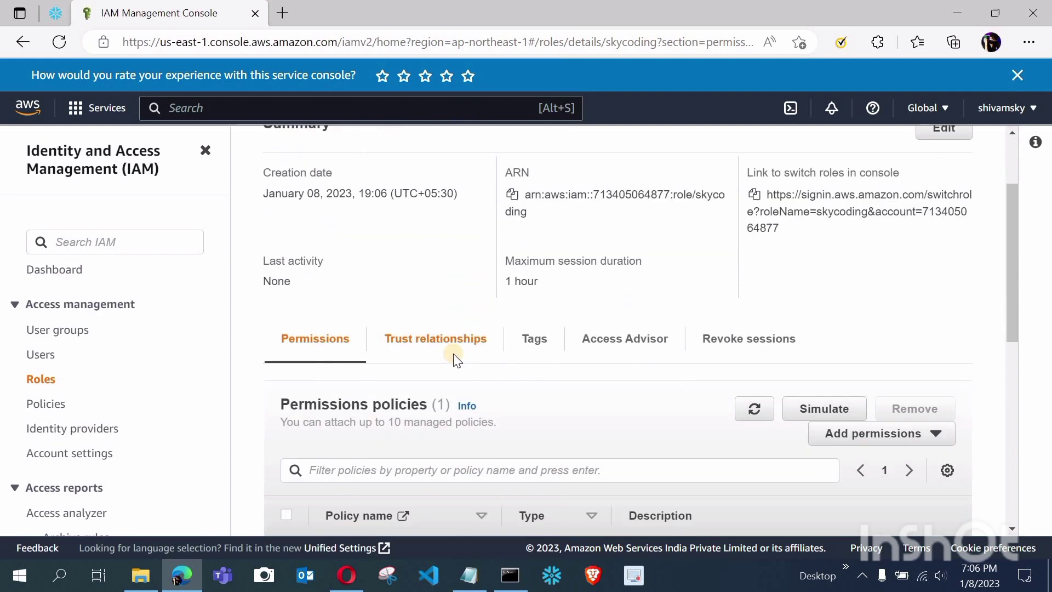
{"action": "scroll", "coordinate": [453, 354], "scroll_direction": "up", "scroll_amount": 2}
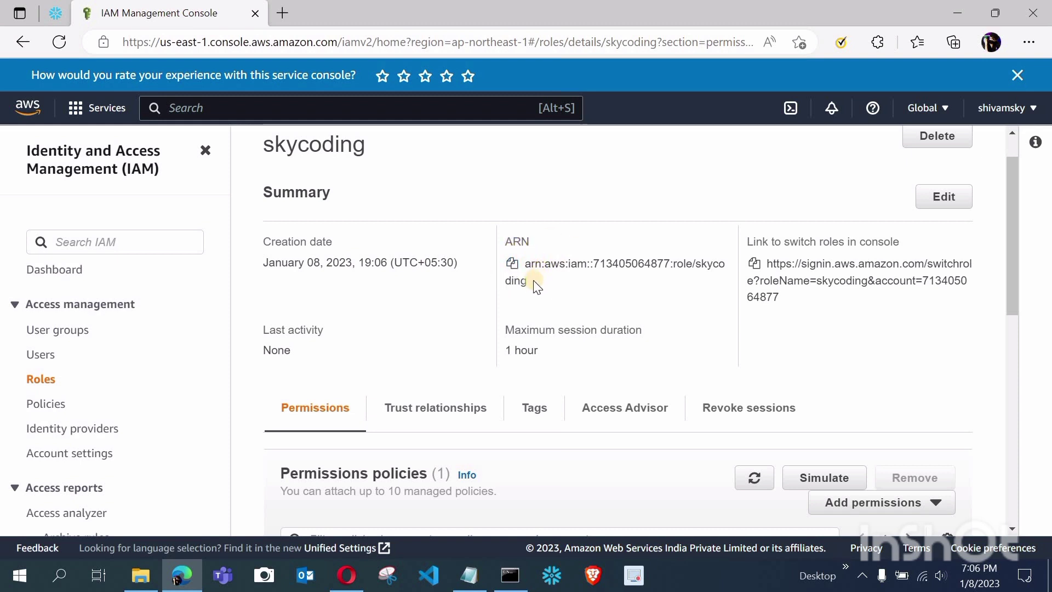
{"action": "left_click", "coordinate": [515, 271]}
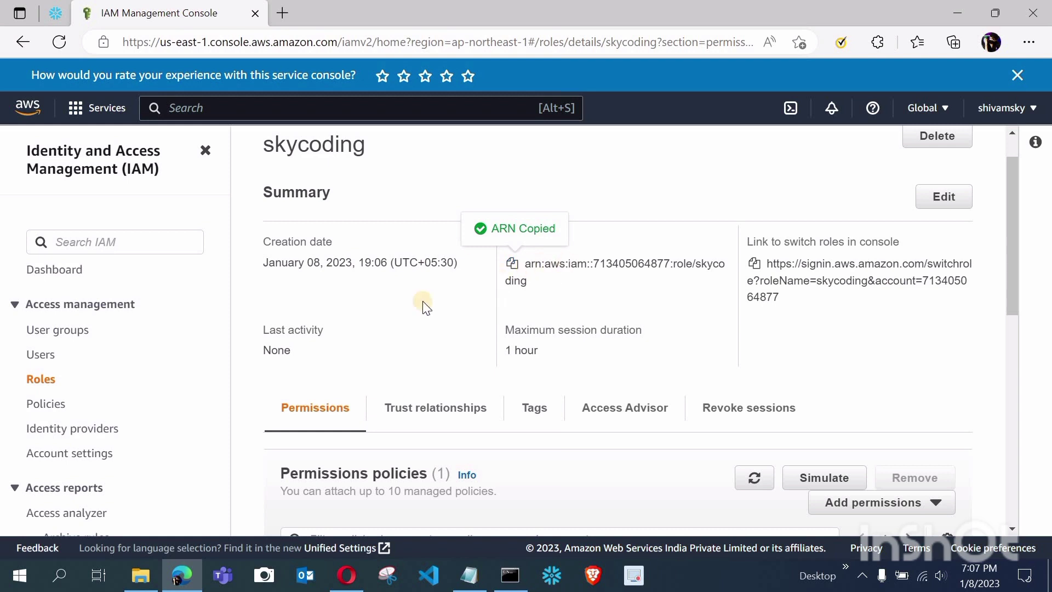
Examine the skycoding role's trust relationships, particularly the AWS principal ARN in the trusted entities policy
{"action": "scroll", "coordinate": [522, 274], "scroll_direction": "down", "scroll_amount": 1}
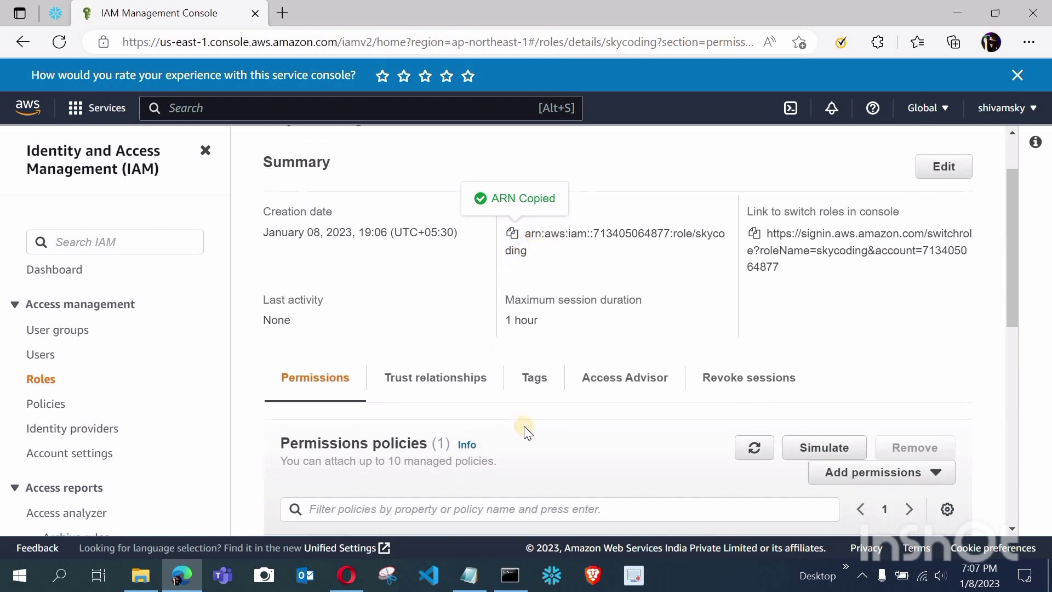
{"action": "scroll", "coordinate": [524, 426], "scroll_direction": "down", "scroll_amount": 1}
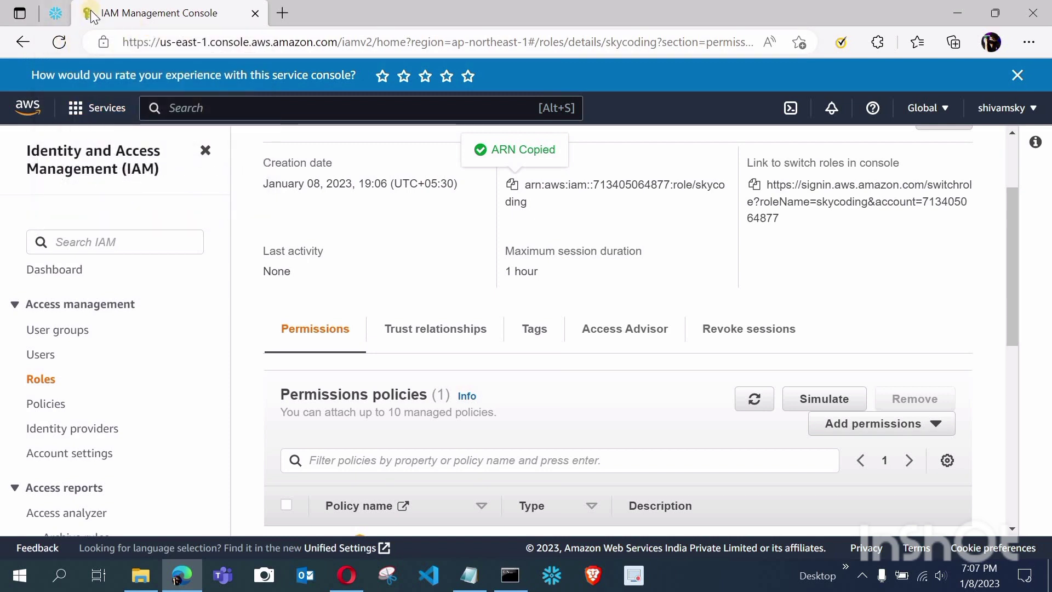
{"action": "left_click", "coordinate": [480, 334]}
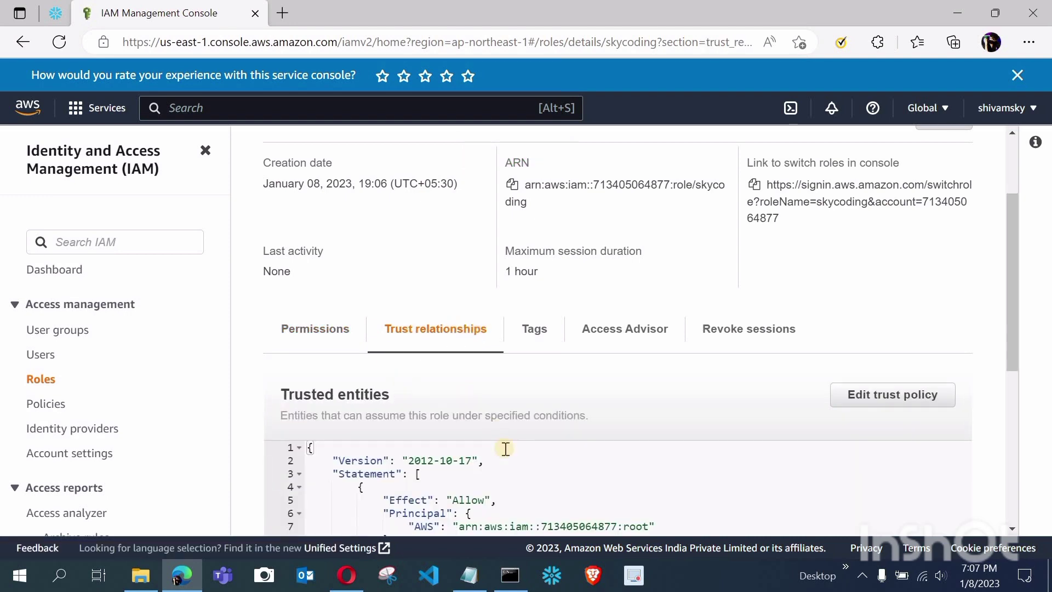
{"action": "scroll", "coordinate": [506, 449], "scroll_direction": "down", "scroll_amount": 2}
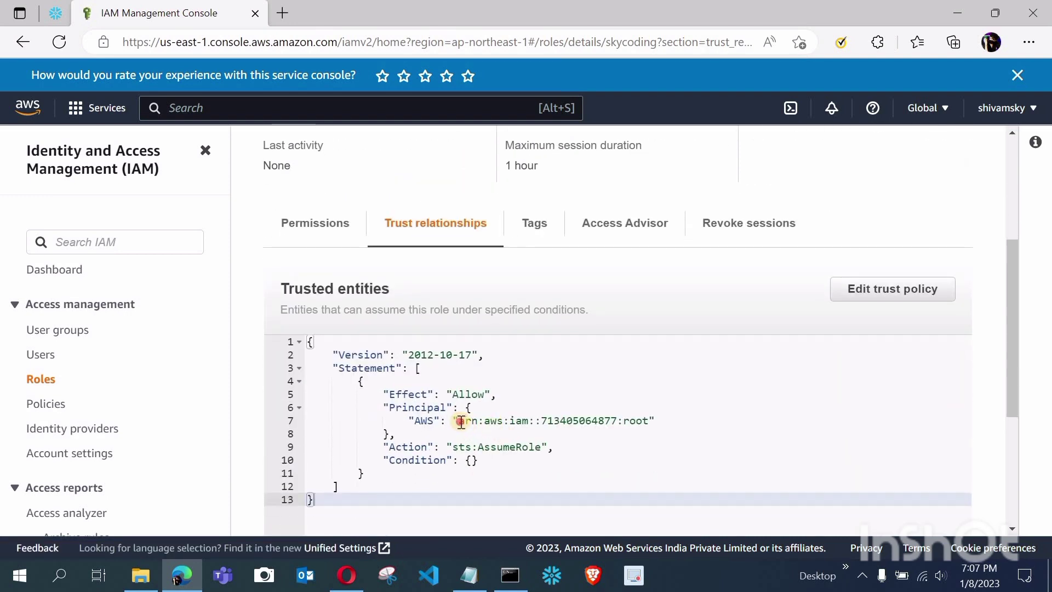
{"action": "left_click_drag", "start_coordinate": [462, 422], "coordinate": [658, 422]}
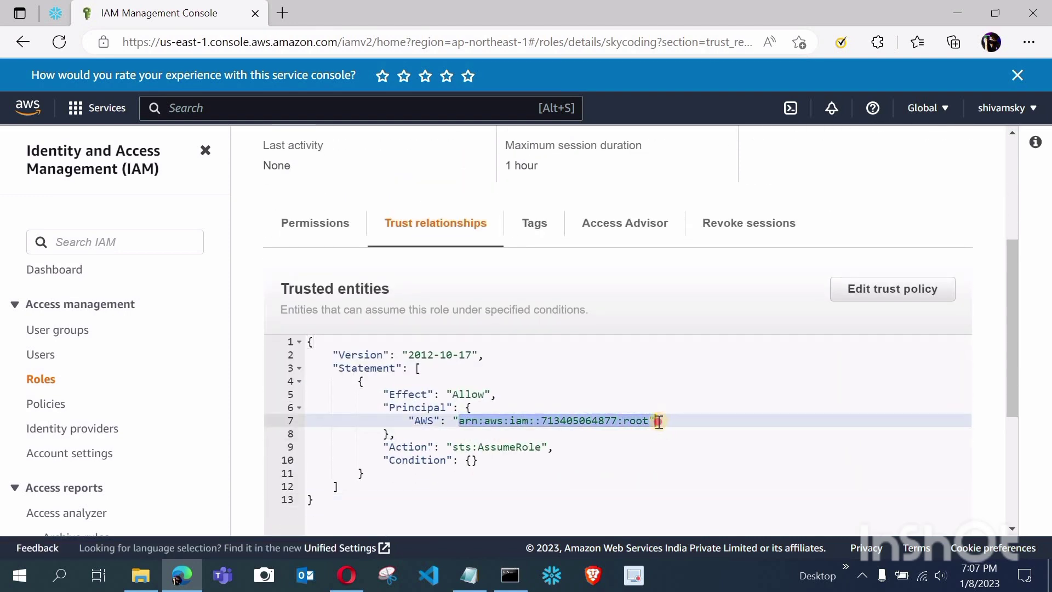
{"action": "left_click", "coordinate": [649, 422]}
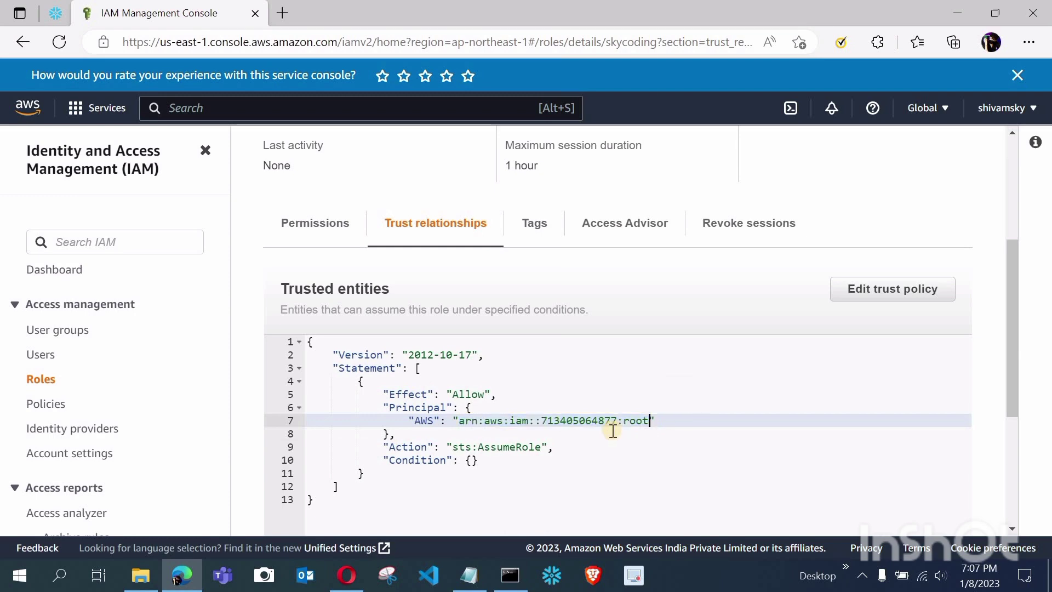
Copy the skycoding role's ARN again and switch to the External stages (AWS) worksheet in Snowflake
{"action": "scroll", "coordinate": [544, 230], "scroll_direction": "up", "scroll_amount": 3}
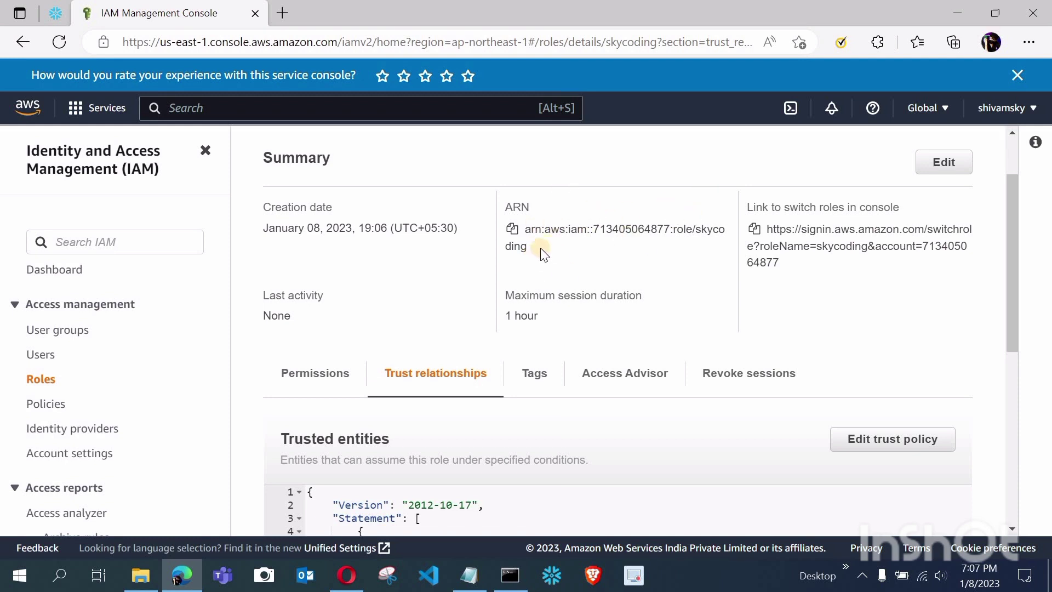
{"action": "left_click", "coordinate": [511, 229]}
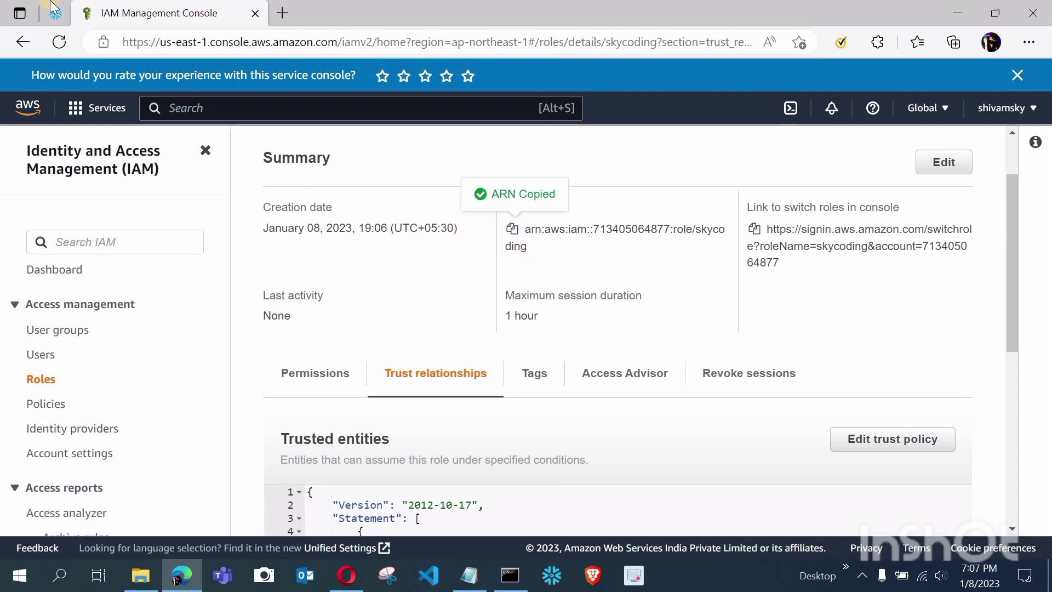
{"action": "mouse_move", "coordinate": [53, 7]}
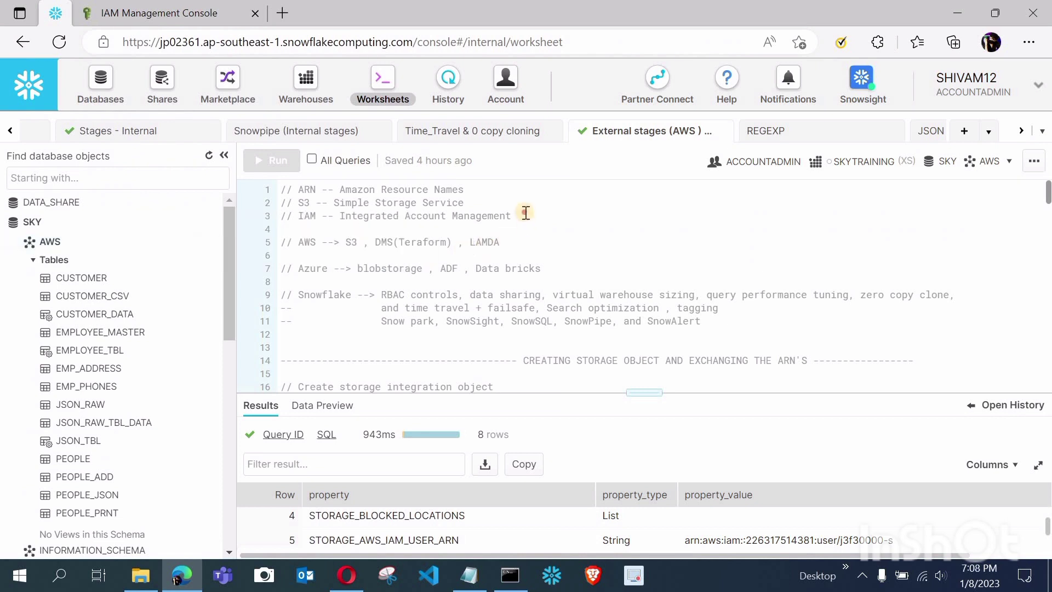
Read the worksheet's opening comments on ARN, S3 and IAM and on the AWS, Azure and Snowflake features
{"action": "left_click_drag", "start_coordinate": [525, 213], "coordinate": [250, 184]}
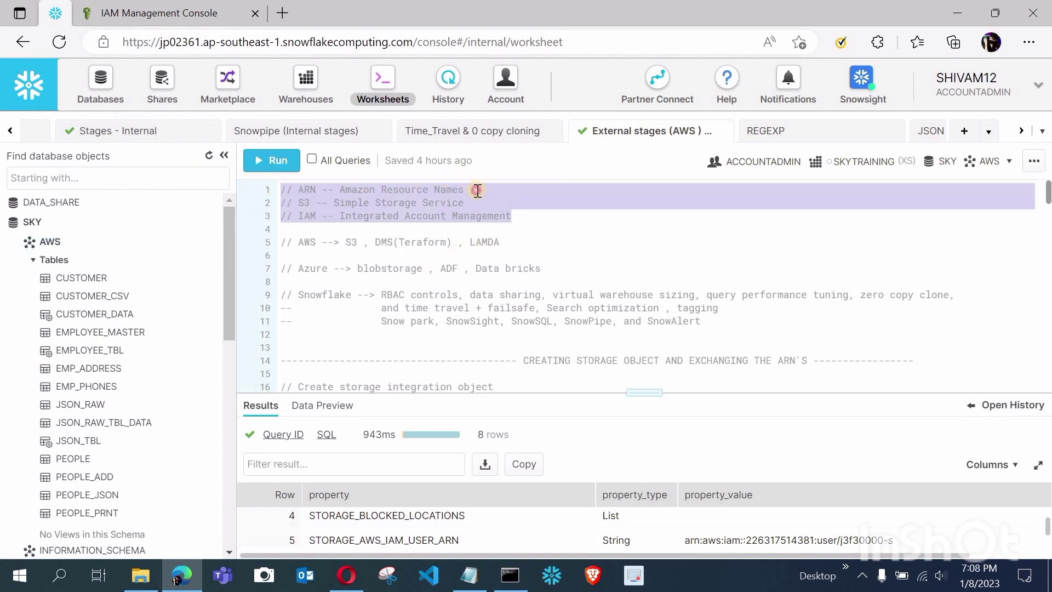
{"action": "left_click", "coordinate": [304, 196]}
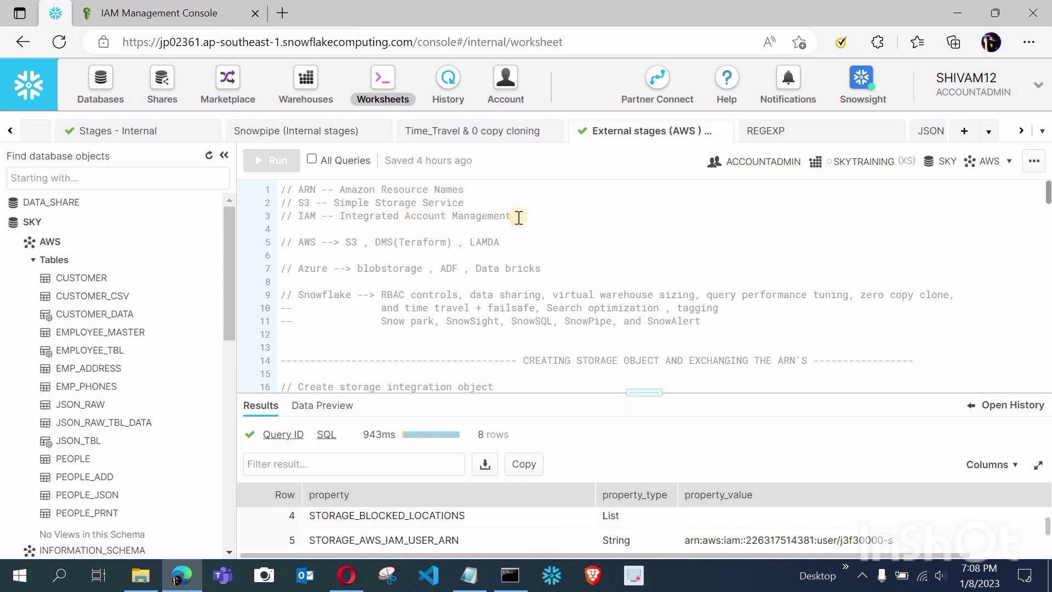
{"action": "left_click", "coordinate": [271, 185], "text": "shift"}
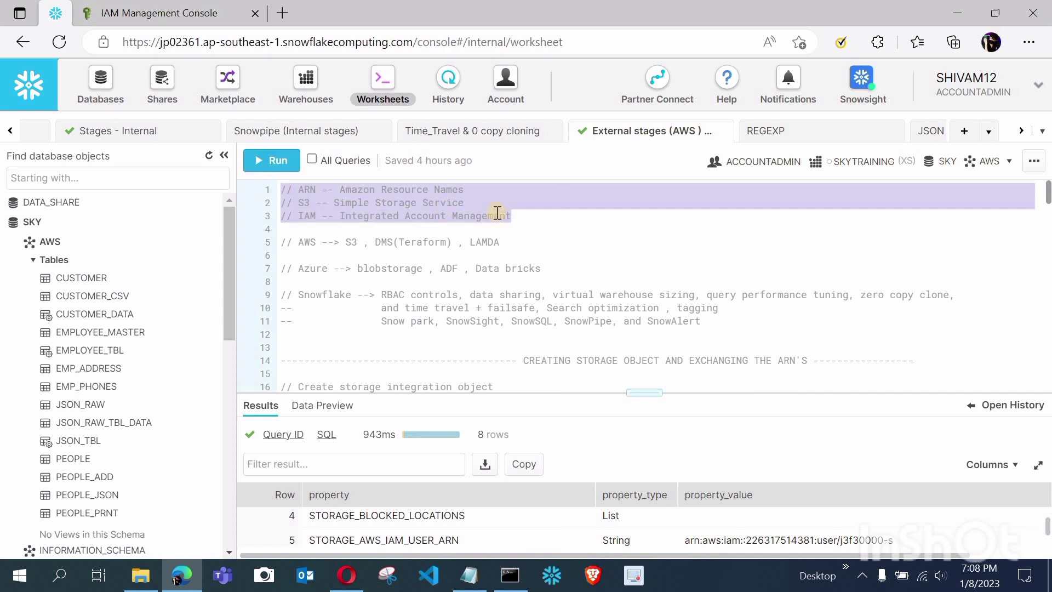
{"action": "left_click", "coordinate": [472, 215]}
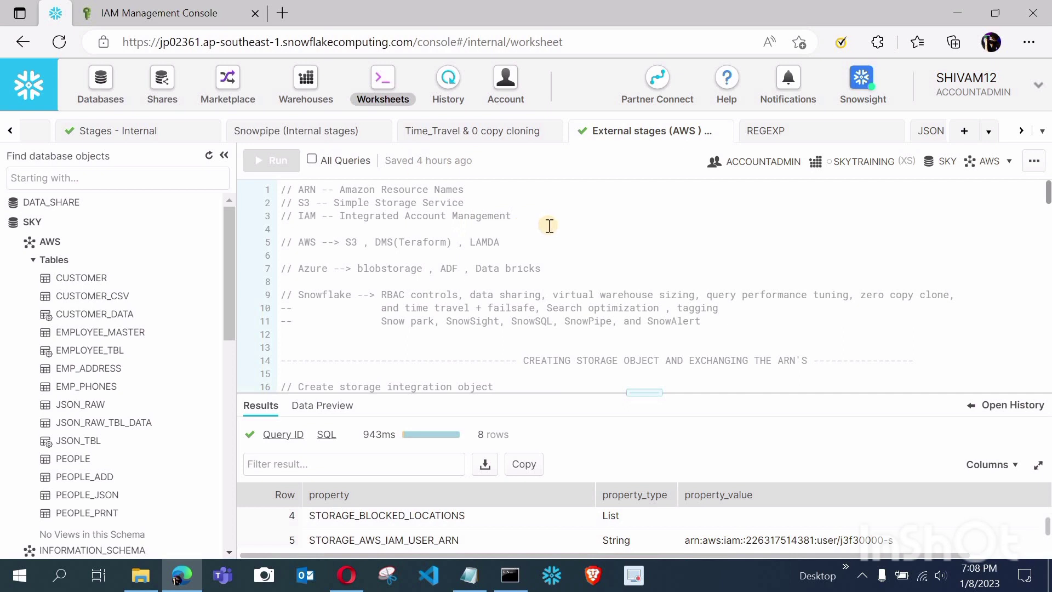
{"action": "scroll", "coordinate": [549, 225], "scroll_direction": "down", "scroll_amount": 1}
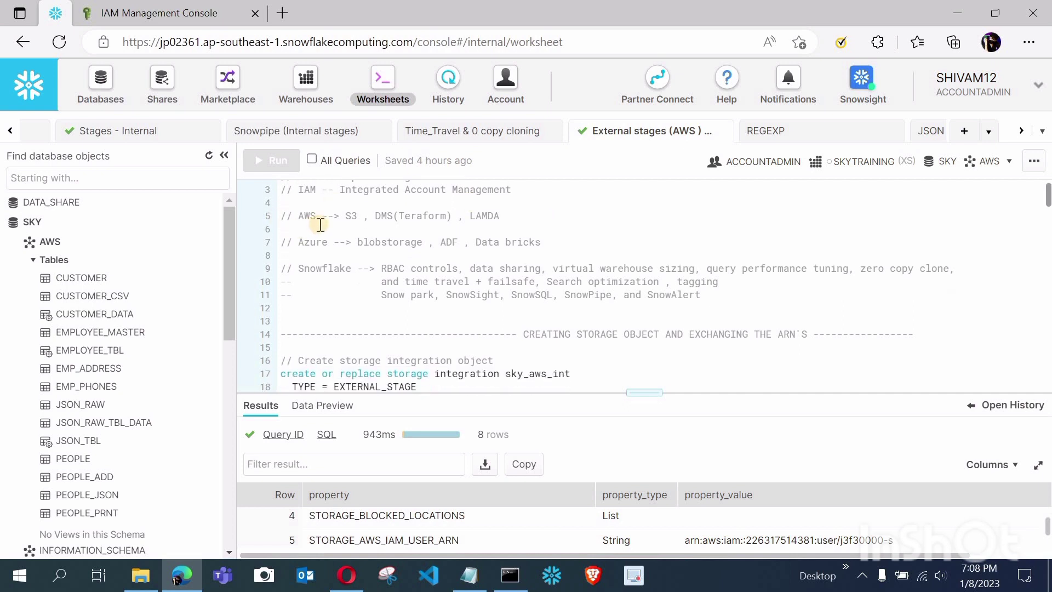
{"action": "left_click_drag", "start_coordinate": [346, 215], "coordinate": [521, 219]}
{"action": "left_click", "coordinate": [521, 218]}
{"action": "left_click_drag", "start_coordinate": [340, 216], "coordinate": [503, 215]}
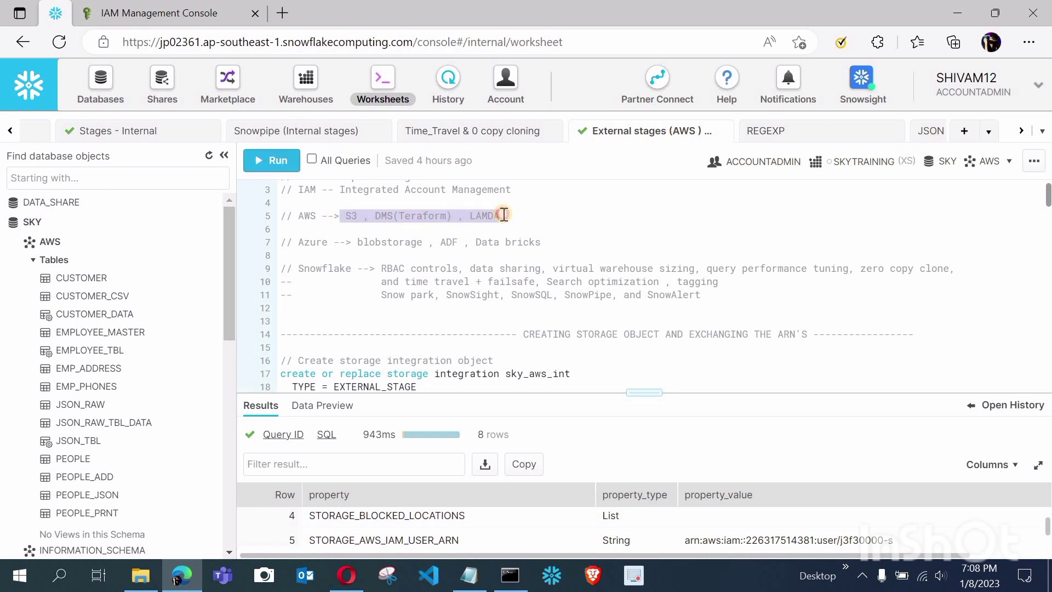
{"action": "left_click", "coordinate": [316, 228]}
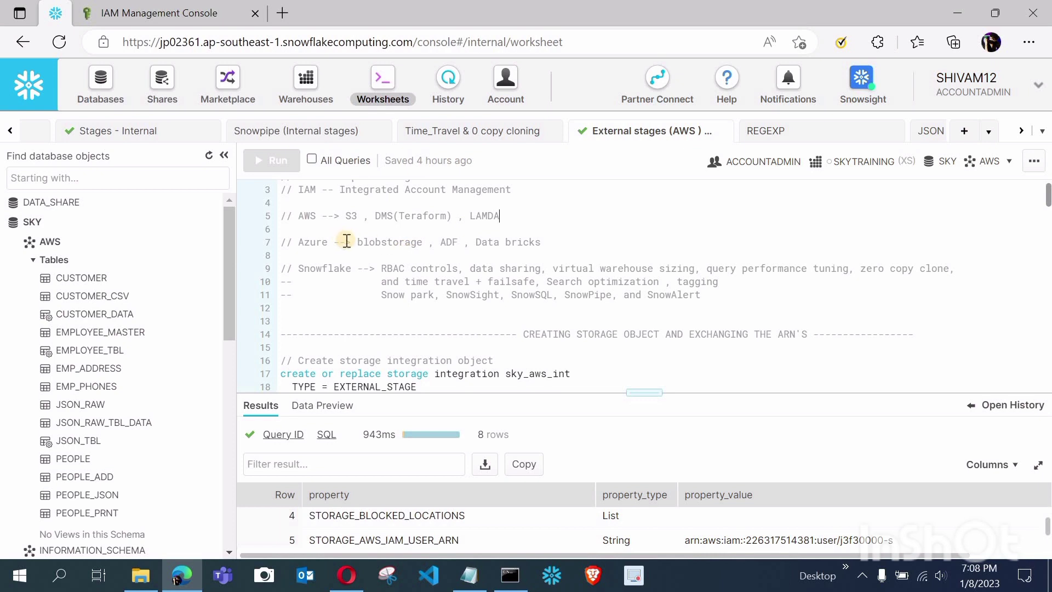
{"action": "left_click", "coordinate": [555, 245]}
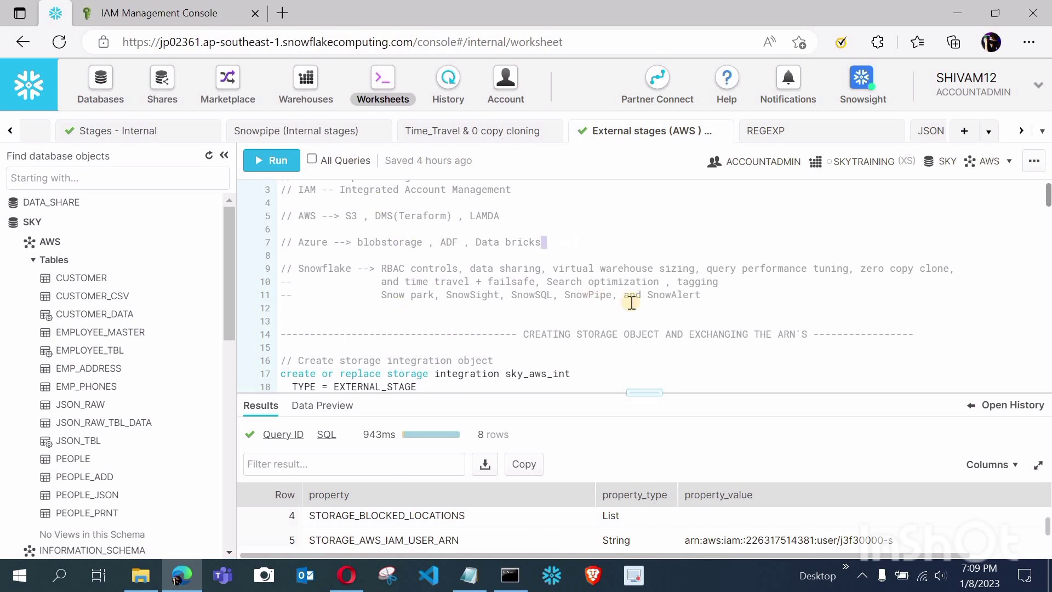
{"action": "left_click_drag", "start_coordinate": [719, 294], "coordinate": [271, 262]}
{"action": "left_click", "coordinate": [445, 255]}
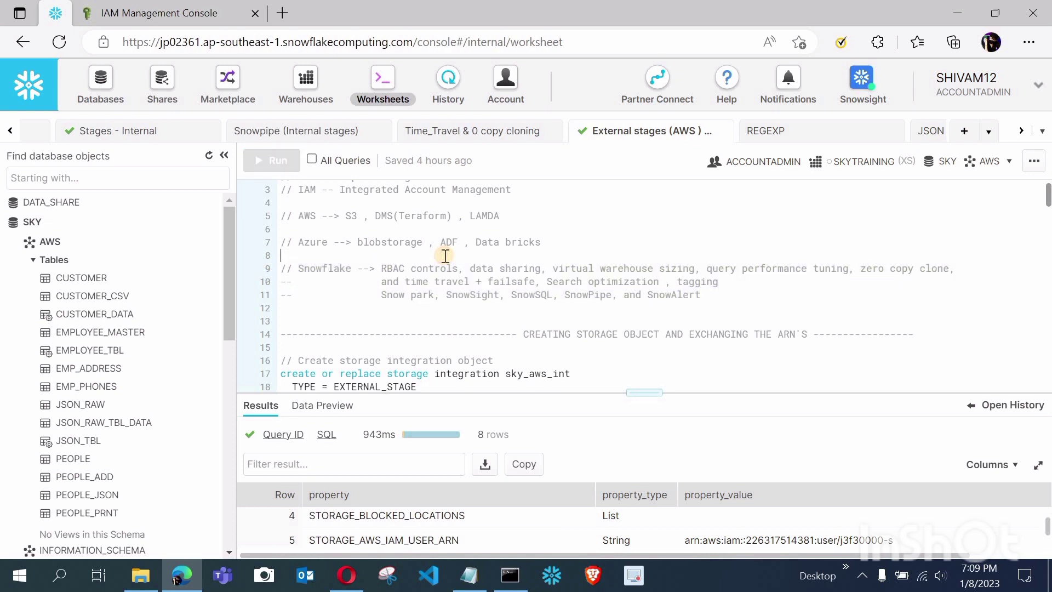
Examine the create storage integration statement and its integration name sky_aws_int
{"action": "scroll", "coordinate": [445, 255], "scroll_direction": "down", "scroll_amount": 2}
{"action": "scroll", "coordinate": [445, 255], "scroll_direction": "up", "scroll_amount": 3}
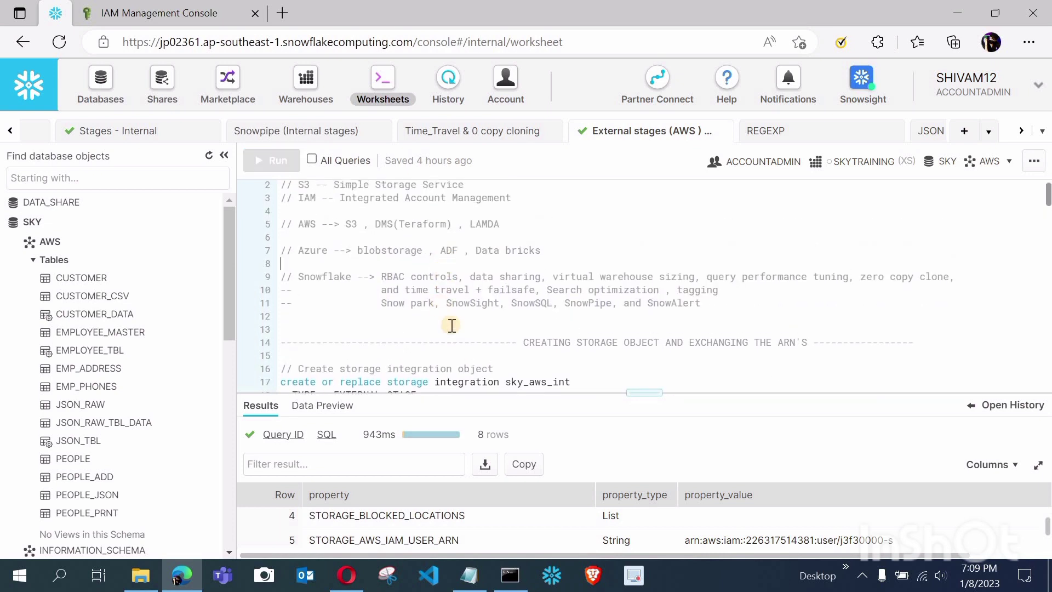
{"action": "scroll", "coordinate": [477, 348], "scroll_direction": "down", "scroll_amount": 3}
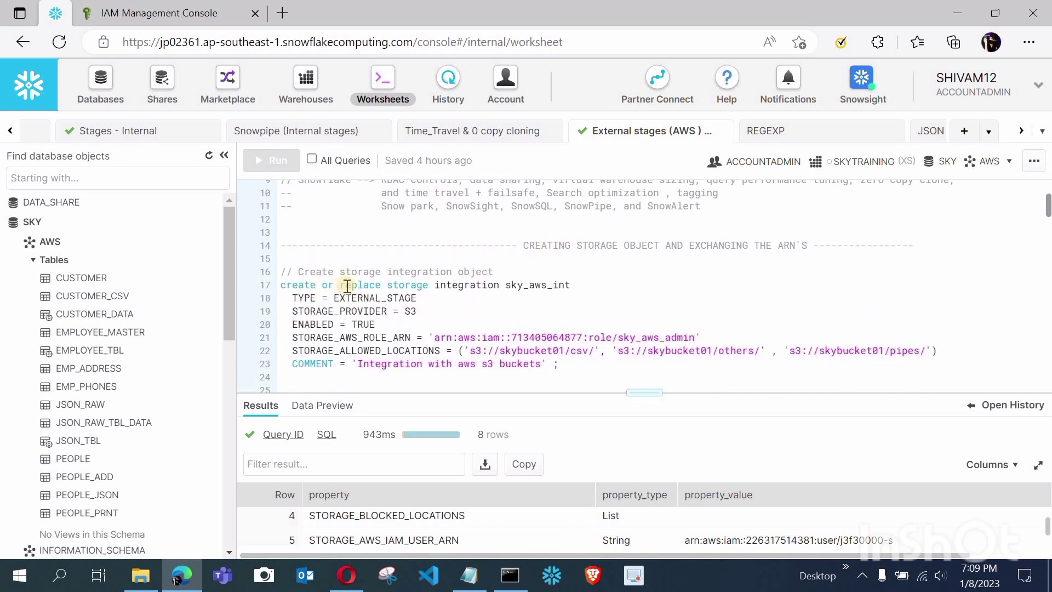
{"action": "double_click", "coordinate": [391, 285]}
{"action": "left_click", "coordinate": [527, 285], "text": "shift"}
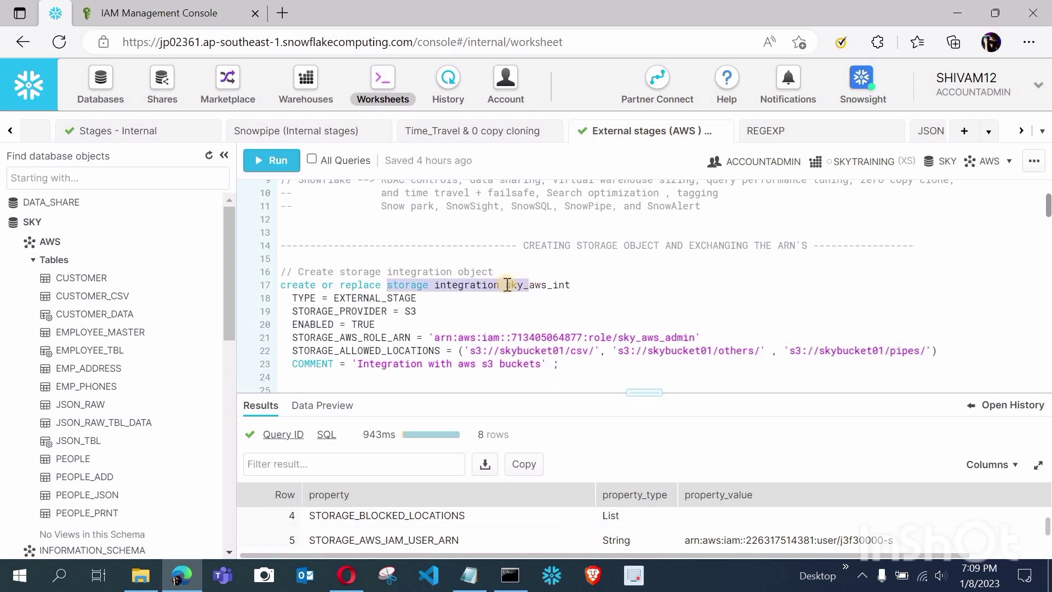
{"action": "left_click", "coordinate": [507, 285]}
{"action": "double_click", "coordinate": [587, 284]}
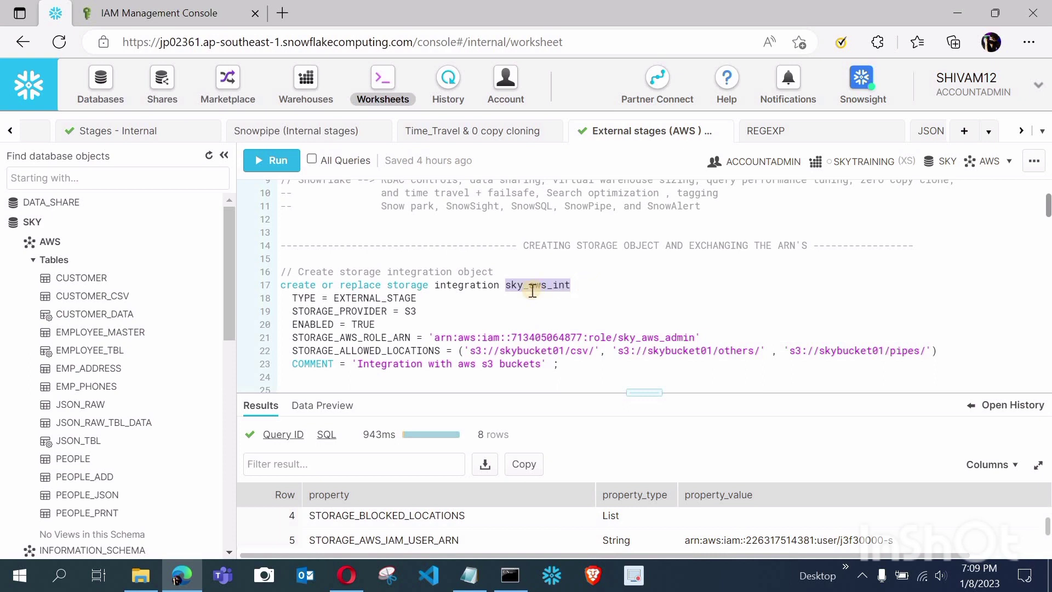
Examine the TYPE, STORAGE_PROVIDER and ENABLED settings of the create storage integration statement
{"action": "left_click_drag", "start_coordinate": [327, 298], "coordinate": [446, 298]}
{"action": "left_click", "coordinate": [447, 298]}
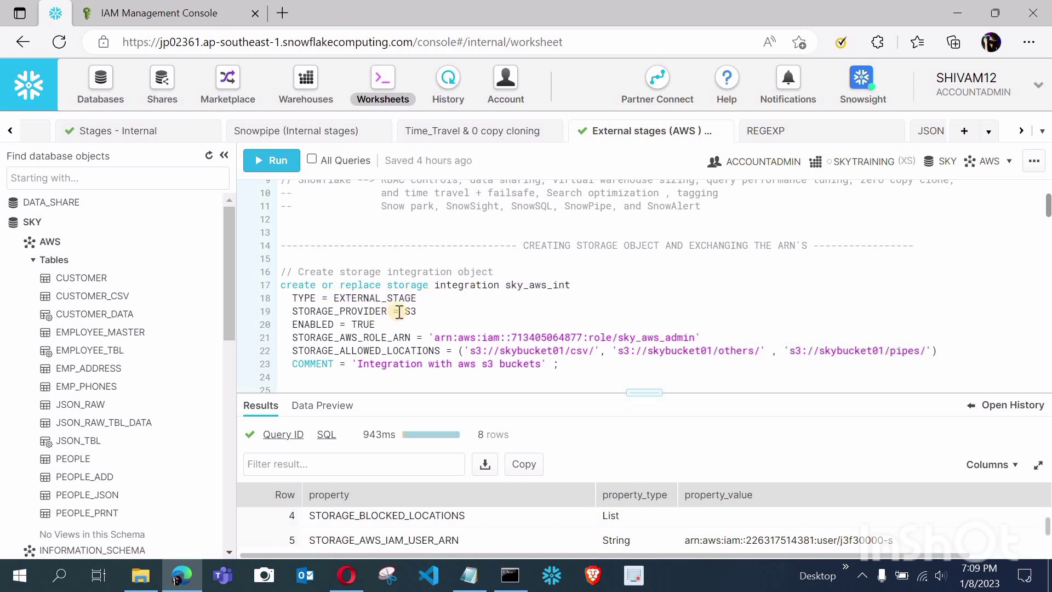
{"action": "left_click_drag", "start_coordinate": [406, 311], "coordinate": [426, 311]}
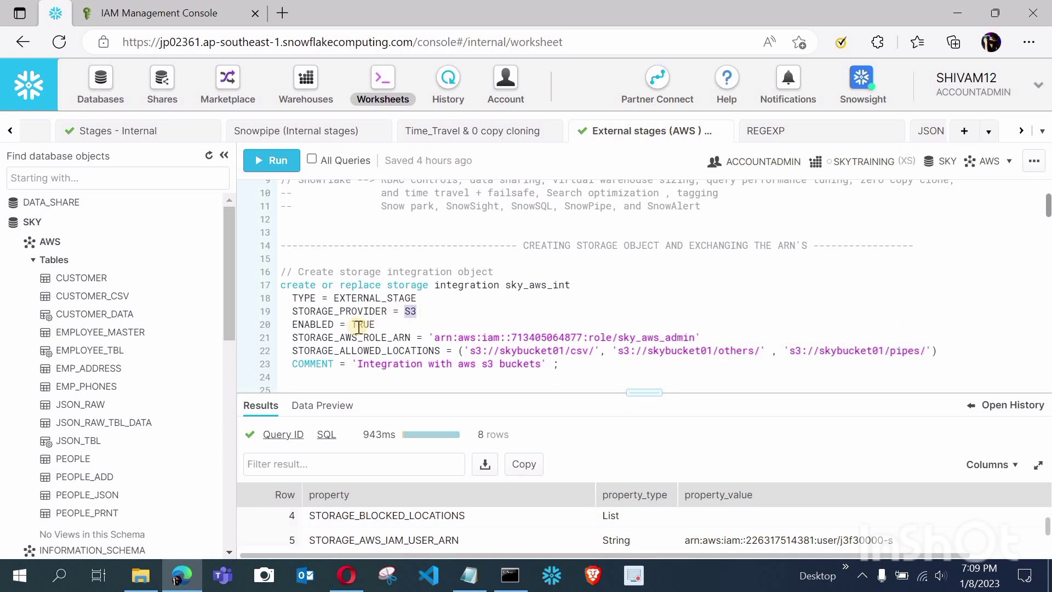
{"action": "left_click_drag", "start_coordinate": [351, 325], "coordinate": [379, 323]}
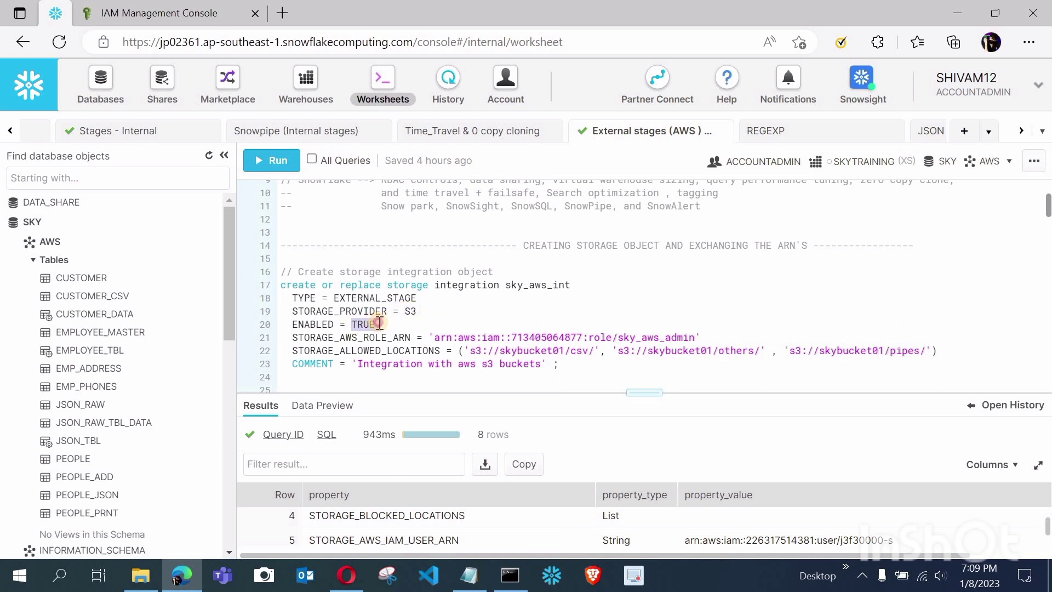
{"action": "left_click", "coordinate": [380, 324]}
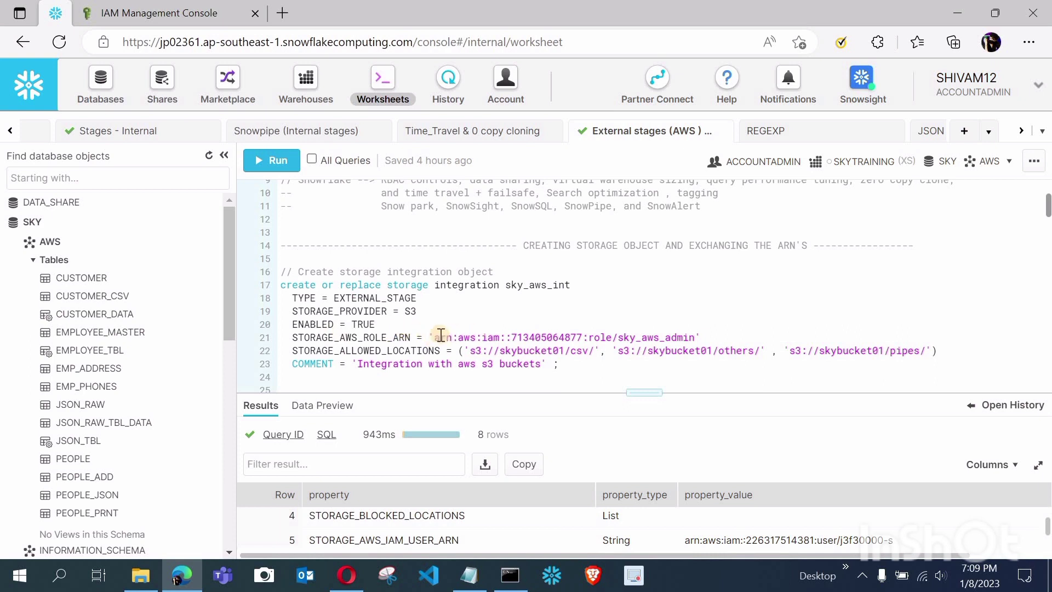
Copy the skycoding role's ARN from the IAM console and replace the STORAGE_AWS_ROLE_ARN value in the Snowflake worksheet with it
{"action": "left_click", "coordinate": [172, 14]}
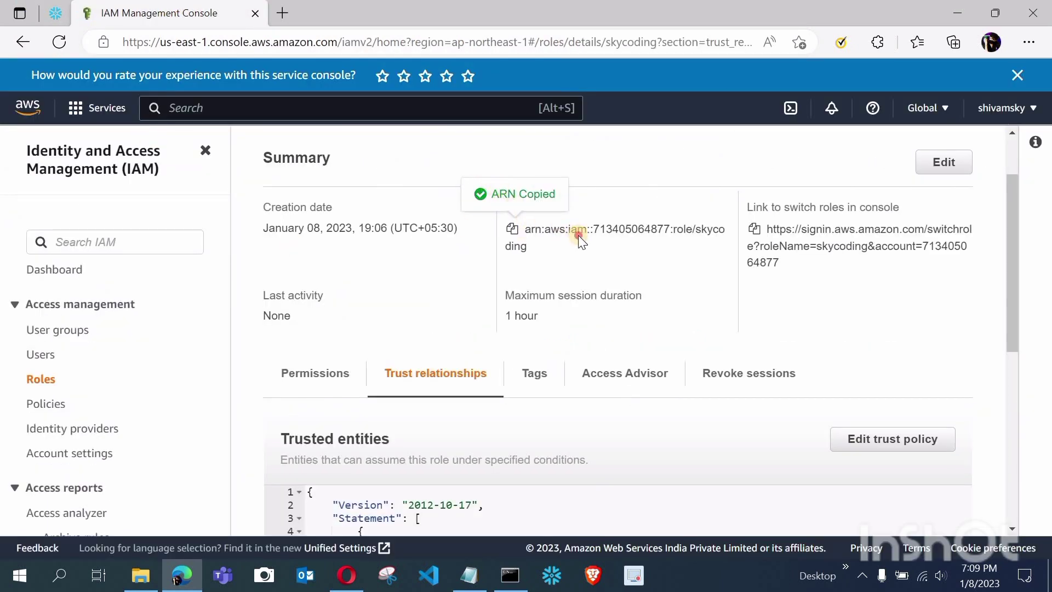
{"action": "left_click_drag", "start_coordinate": [545, 245], "coordinate": [577, 229]}
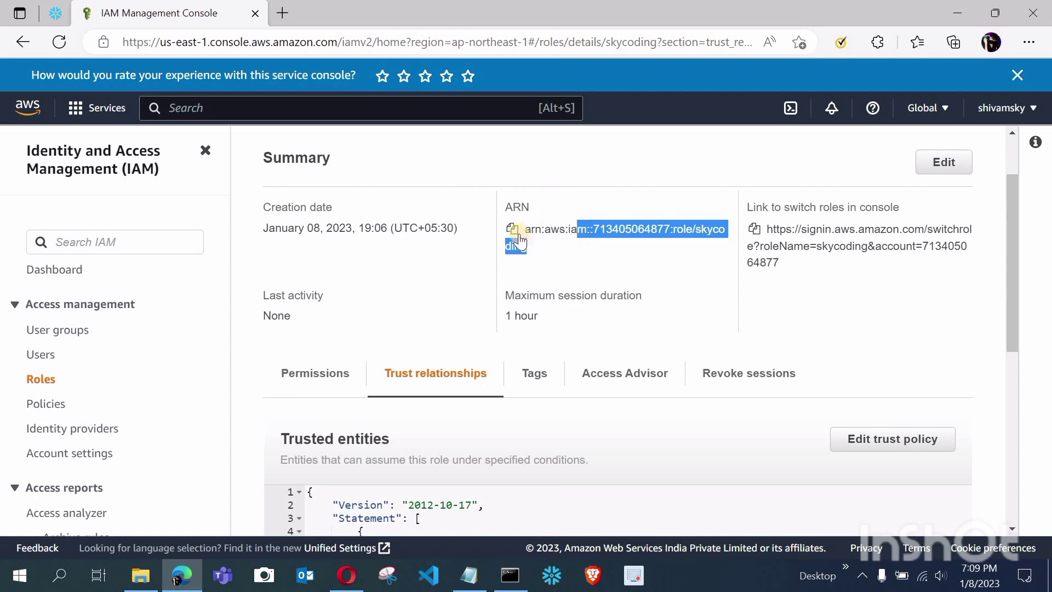
{"action": "left_click", "coordinate": [514, 230]}
{"action": "left_click", "coordinate": [515, 231]}
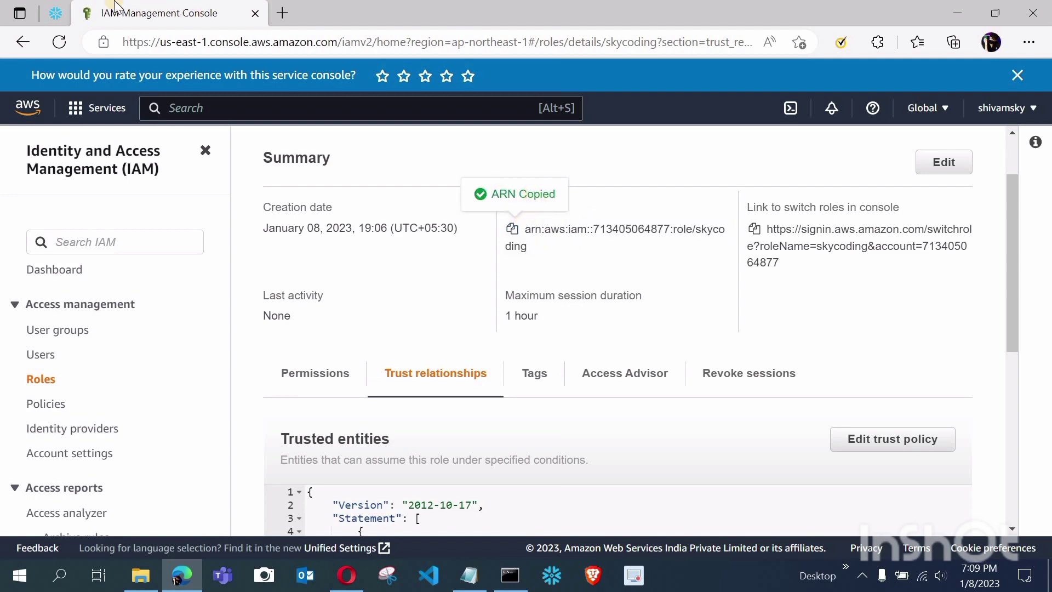
{"action": "left_click", "coordinate": [62, 11]}
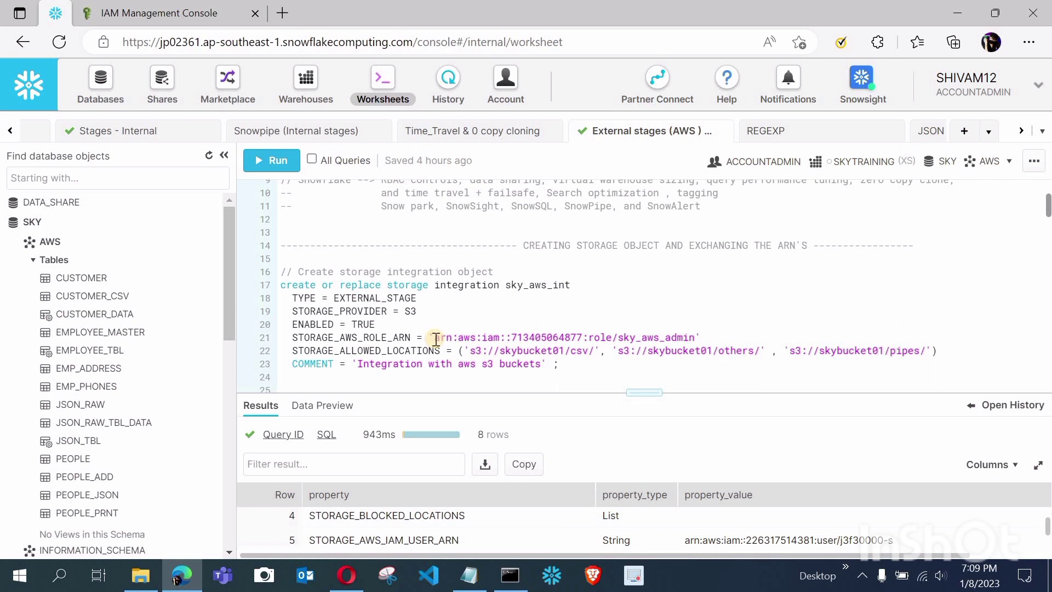
{"action": "left_click_drag", "start_coordinate": [436, 339], "coordinate": [696, 341]}
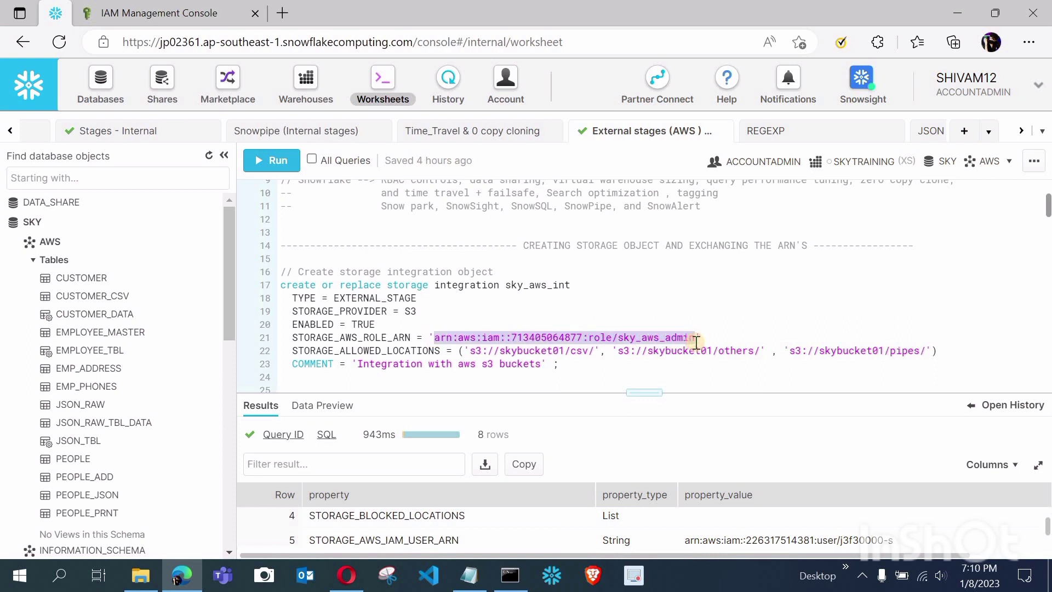
{"action": "key", "text": "ctrl+v"}
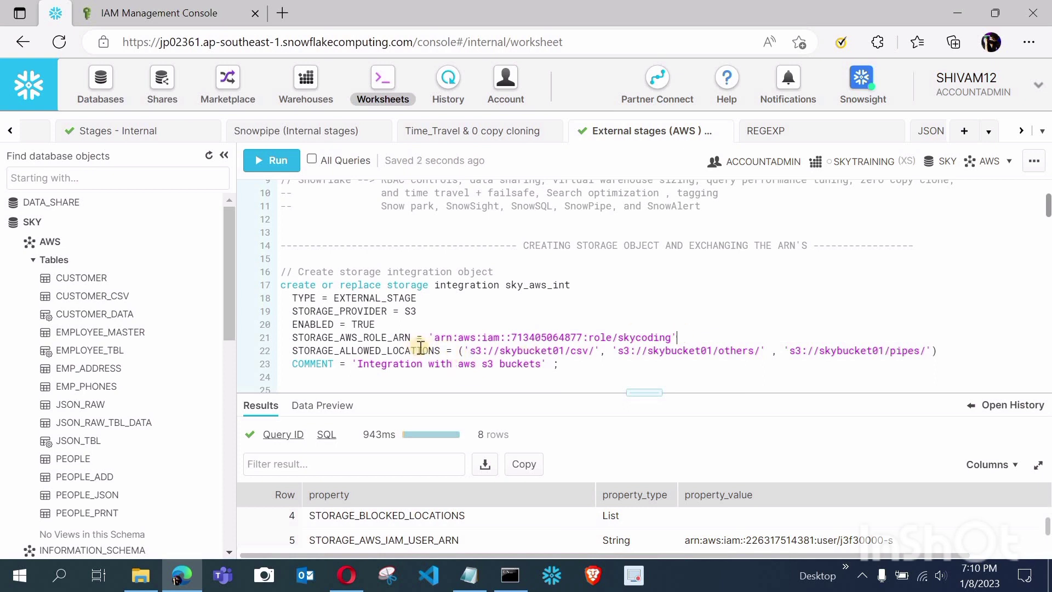
Return to the AWS console, search for the s3 service and open S3 in a separate browser tab
{"action": "left_click_drag", "start_coordinate": [465, 351], "coordinate": [643, 352]}
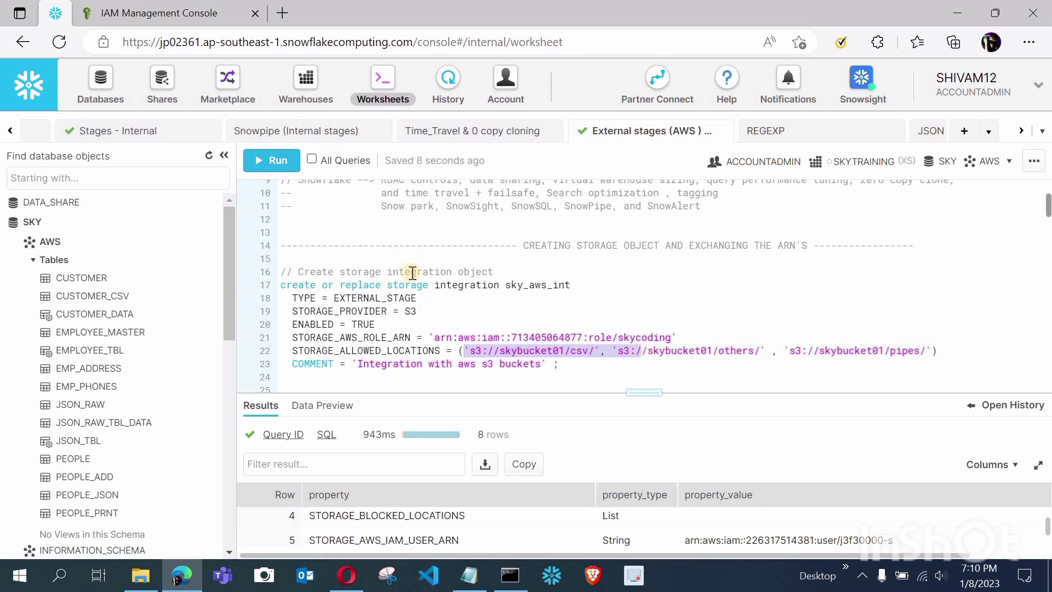
{"action": "left_click", "coordinate": [184, 7]}
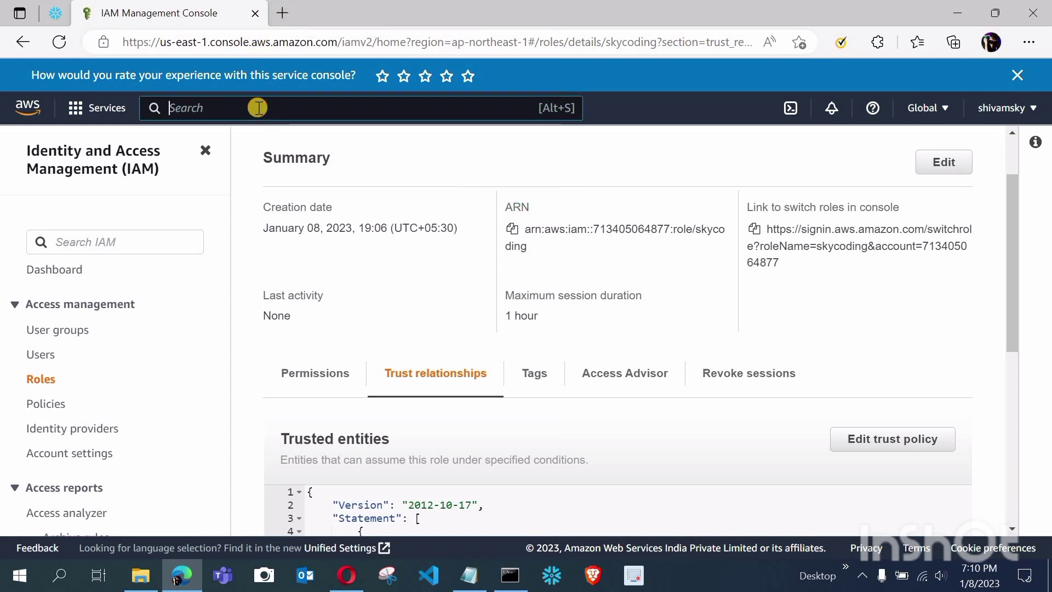
{"action": "type", "text": "s3"}
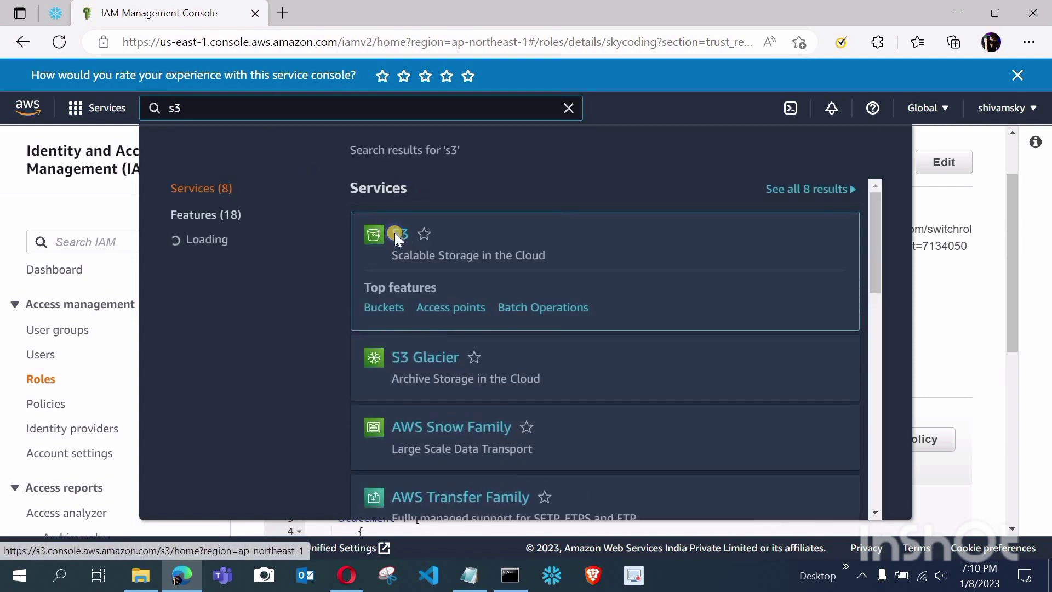
{"action": "right_click", "coordinate": [395, 233]}
{"action": "left_click", "coordinate": [435, 250]}
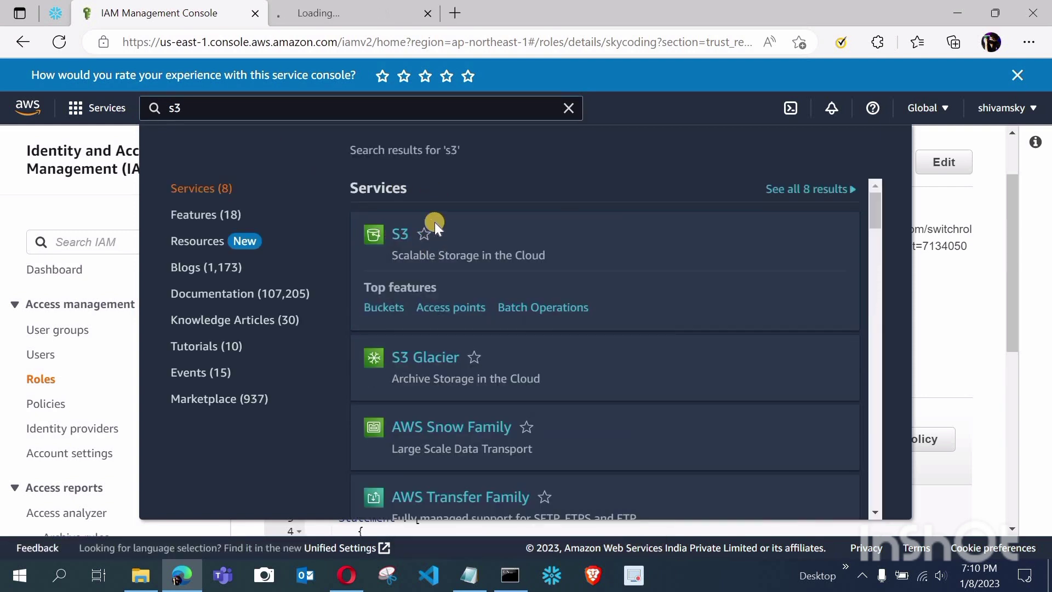
{"action": "left_click", "coordinate": [358, 10]}
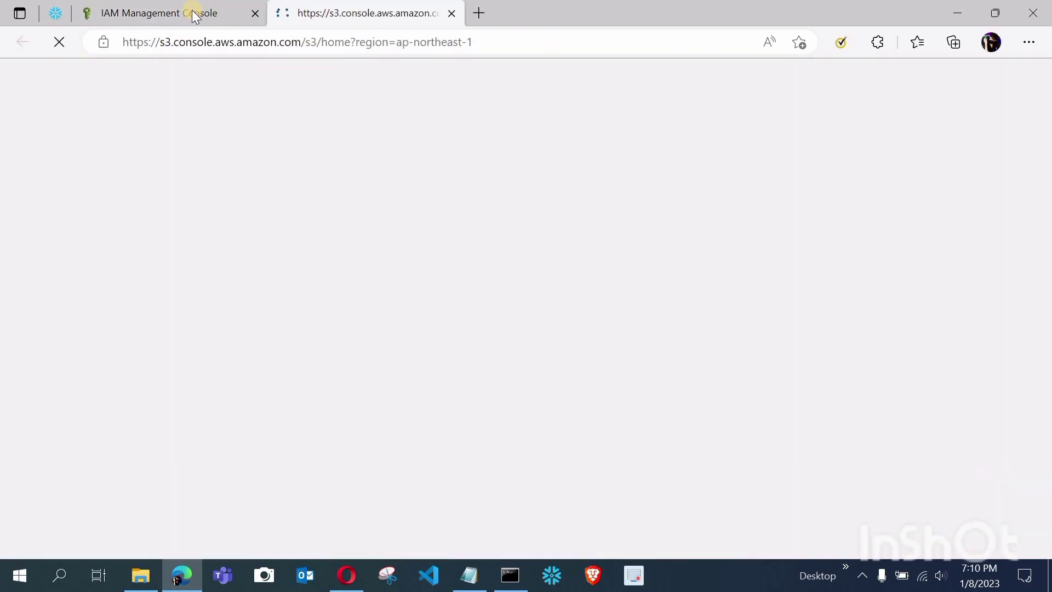
{"action": "left_click", "coordinate": [194, 13]}
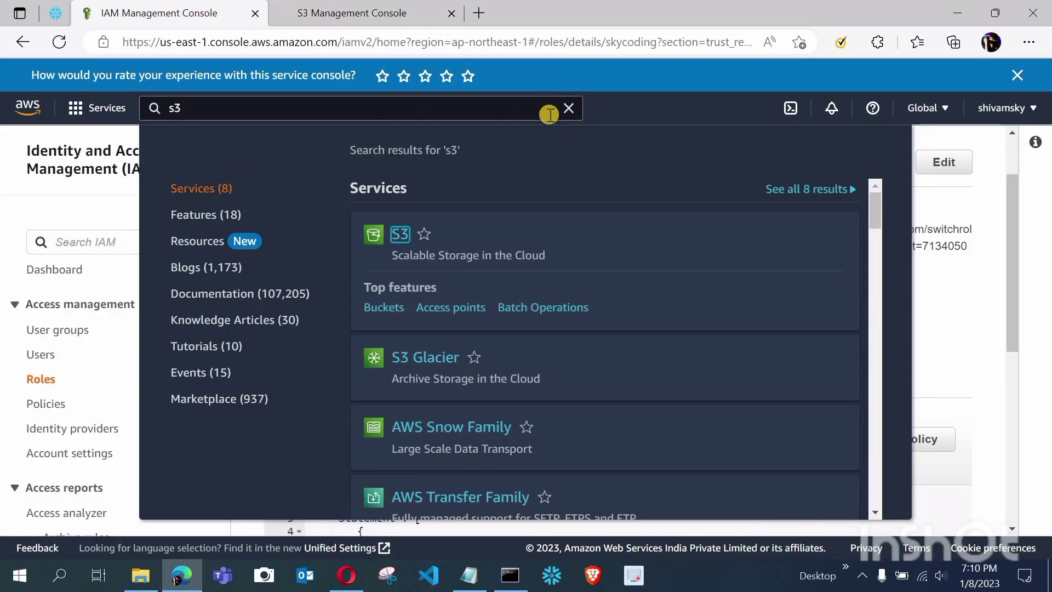
{"action": "left_click", "coordinate": [569, 109]}
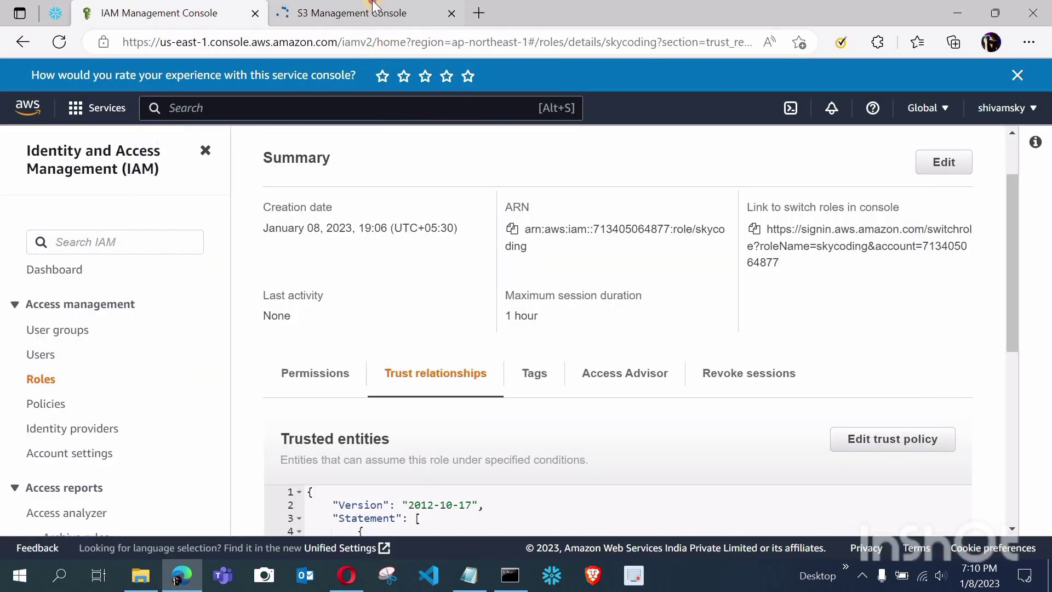
{"action": "left_click", "coordinate": [375, 10]}
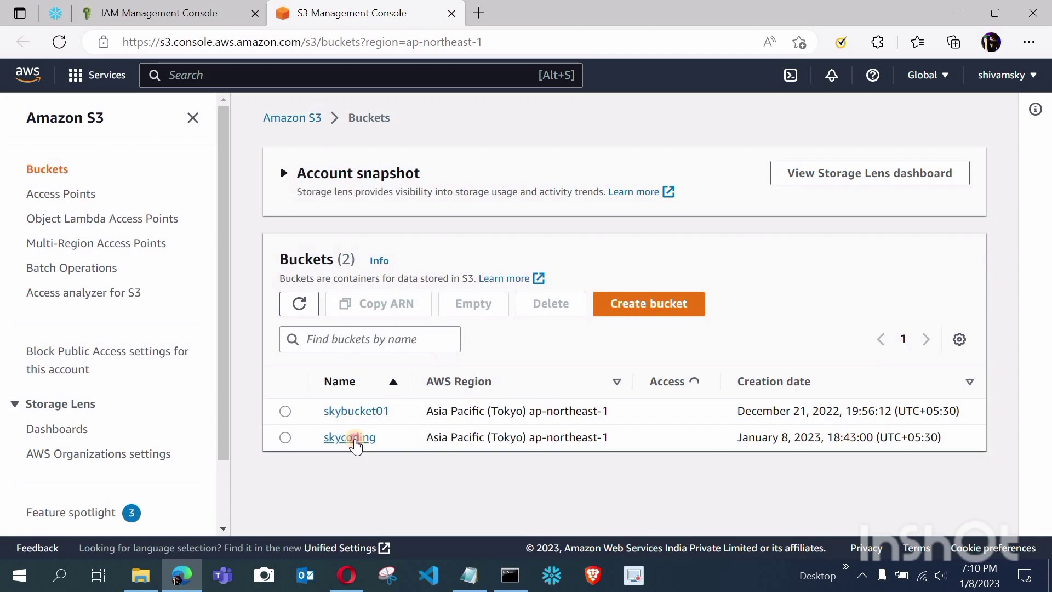
Create a folder named pipes in the skycoding bucket, keeping the default server-side encryption settings
{"action": "left_click", "coordinate": [353, 438]}
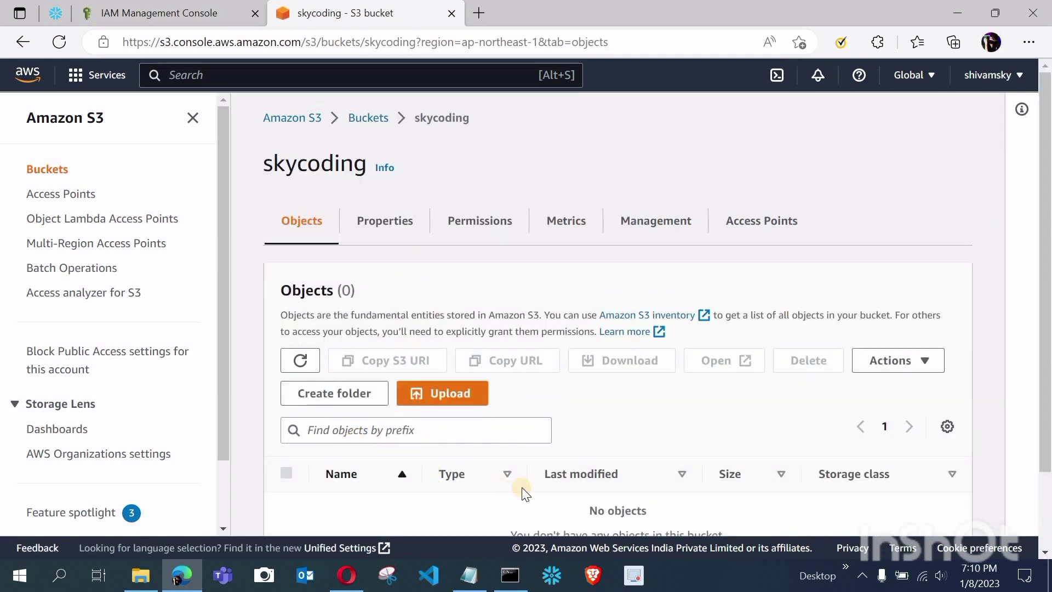
{"action": "scroll", "coordinate": [525, 494], "scroll_direction": "down", "scroll_amount": 2}
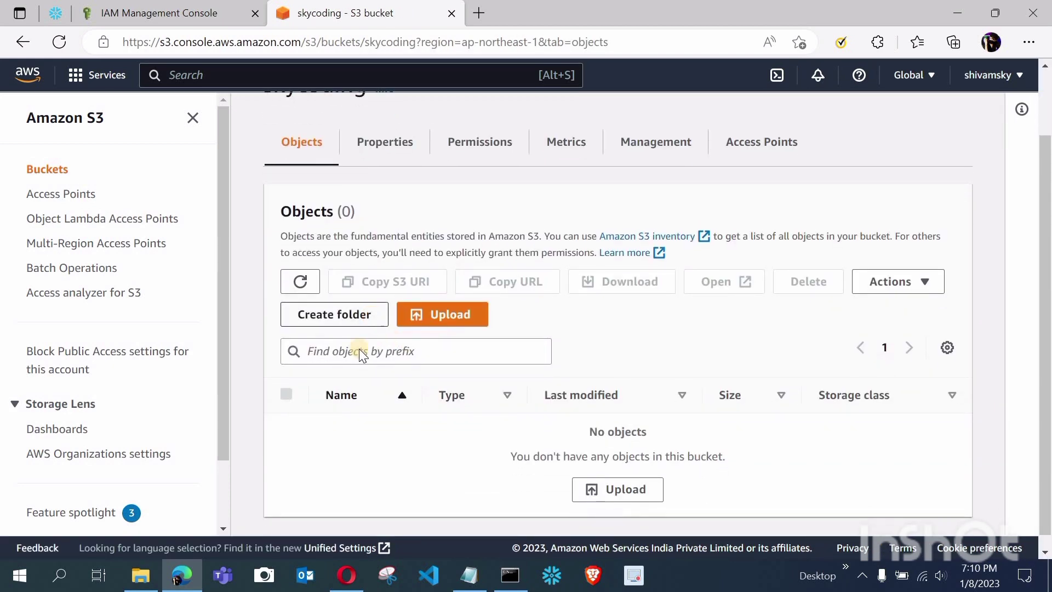
{"action": "left_click", "coordinate": [351, 319]}
{"action": "type", "text": "pipes"}
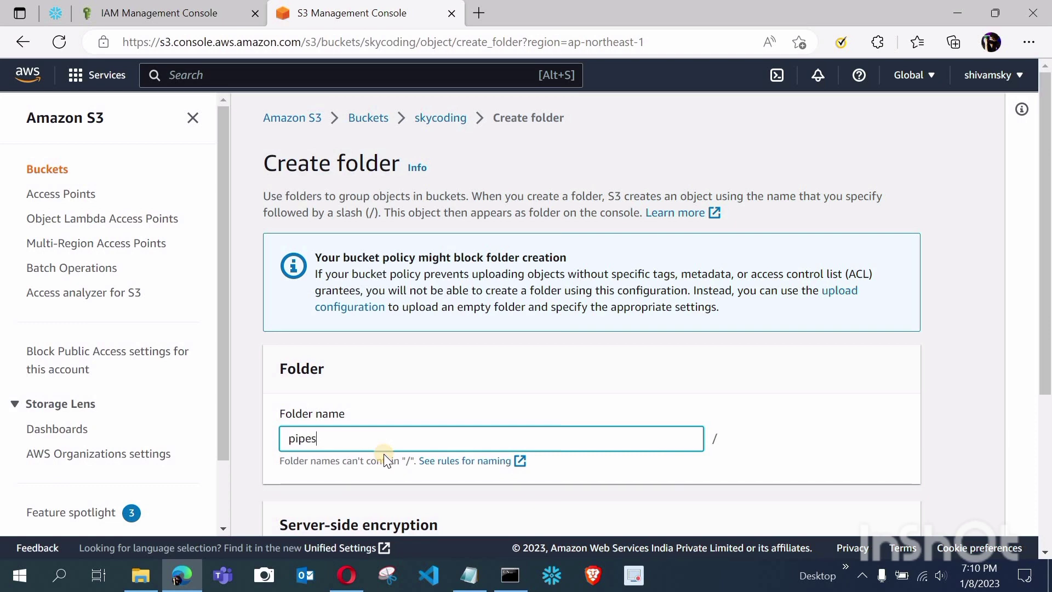
{"action": "scroll", "coordinate": [384, 454], "scroll_direction": "down", "scroll_amount": 4}
{"action": "scroll", "coordinate": [384, 453], "scroll_direction": "down", "scroll_amount": 1}
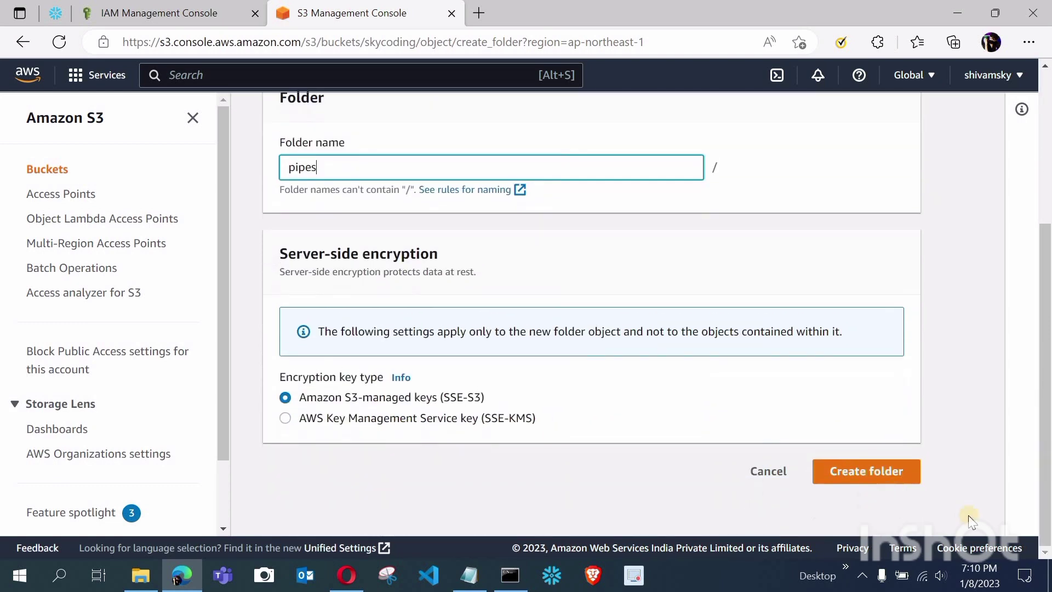
{"action": "left_click", "coordinate": [901, 514]}
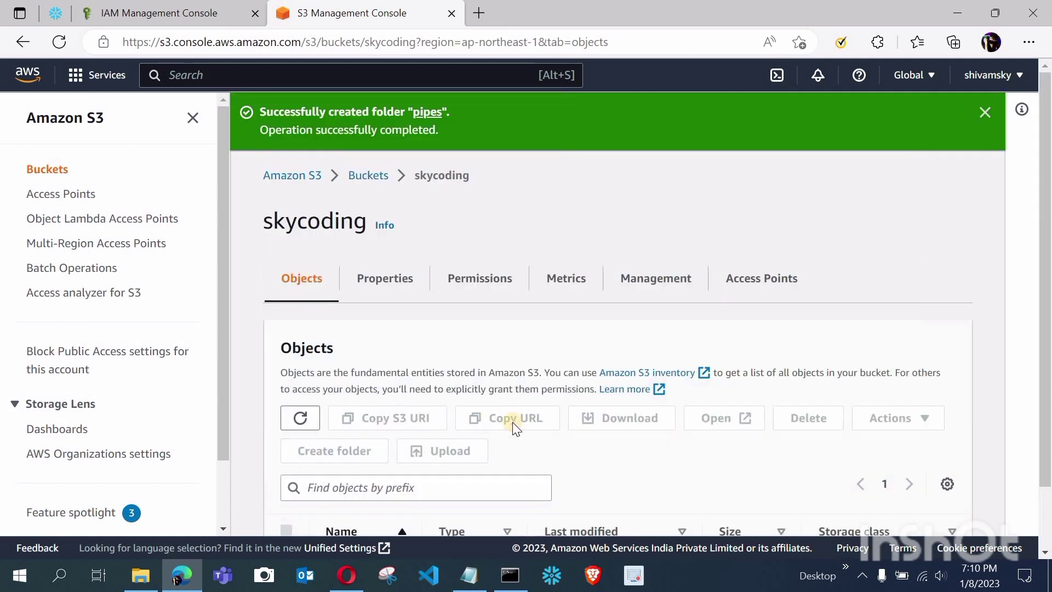
{"action": "scroll", "coordinate": [530, 431], "scroll_direction": "down", "scroll_amount": 2}
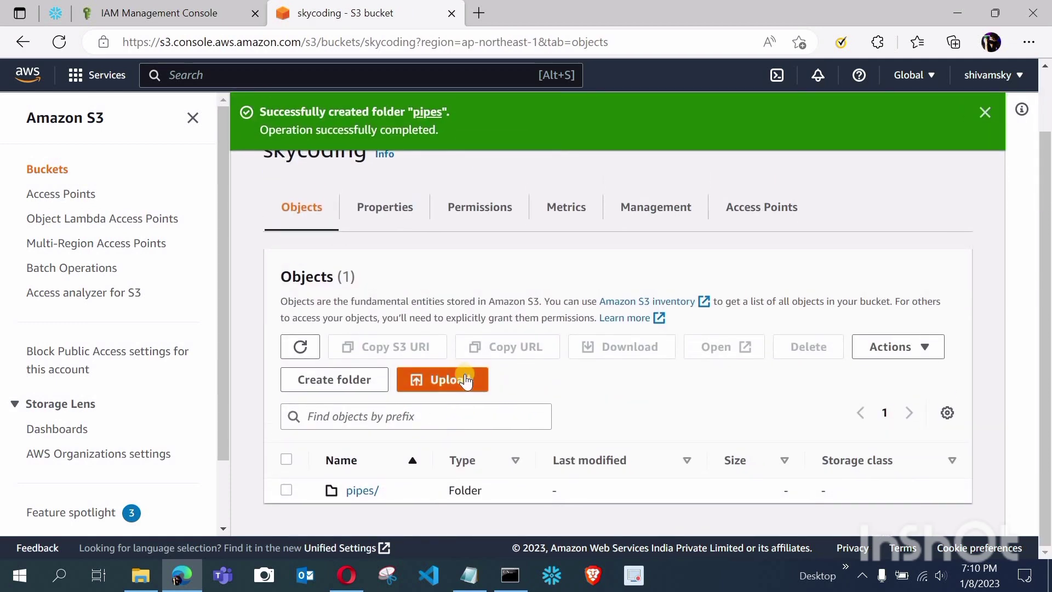
Open the pipes folder's properties and copy its S3 URI, s3://skycoding/pipes/
{"action": "left_click", "coordinate": [356, 491]}
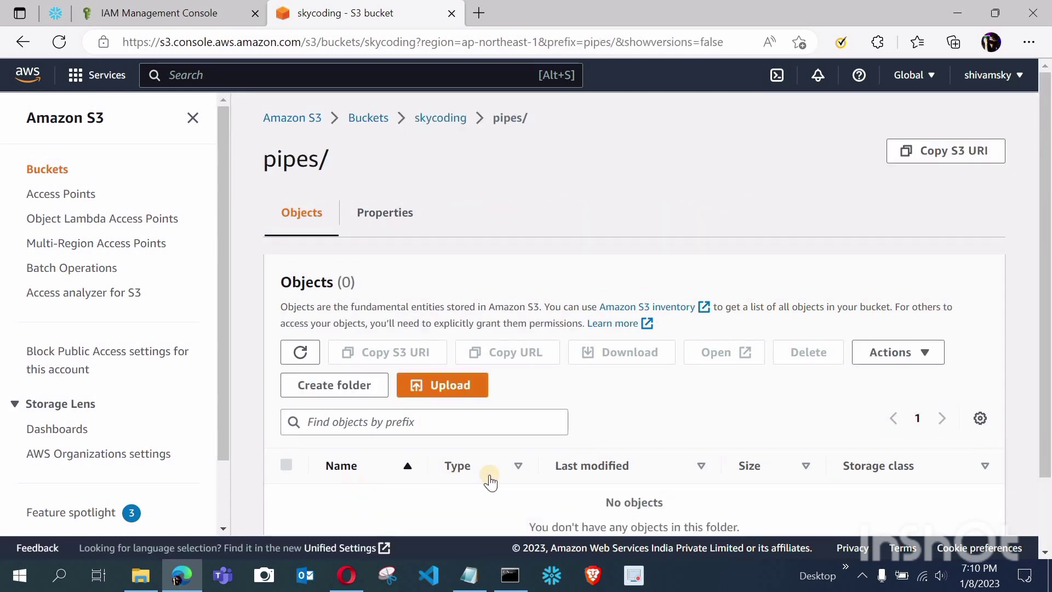
{"action": "scroll", "coordinate": [496, 480], "scroll_direction": "down", "scroll_amount": 2}
{"action": "scroll", "coordinate": [496, 477], "scroll_direction": "up", "scroll_amount": 1}
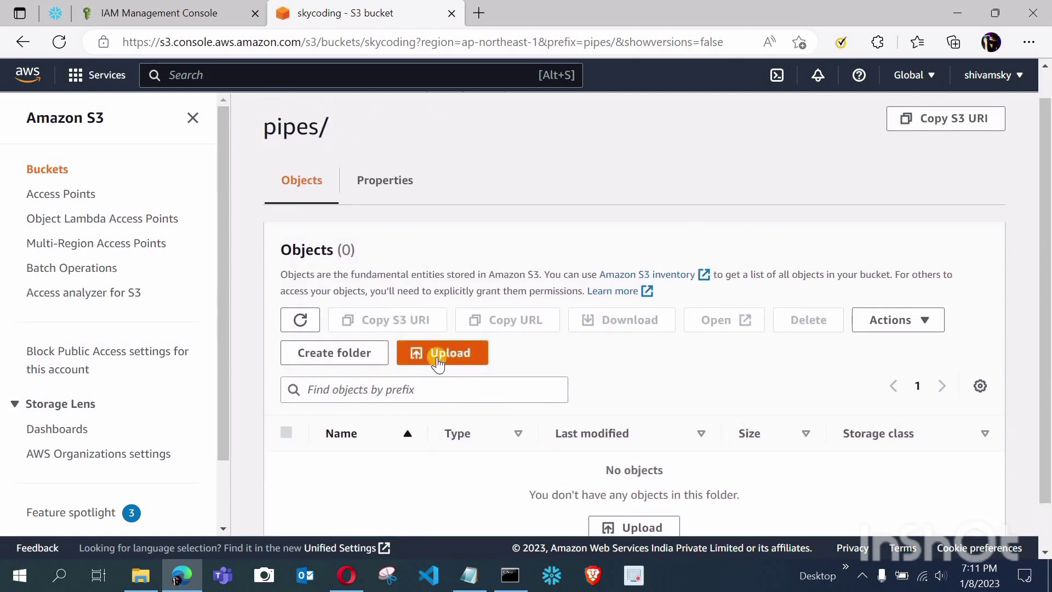
{"action": "left_click", "coordinate": [55, 12]}
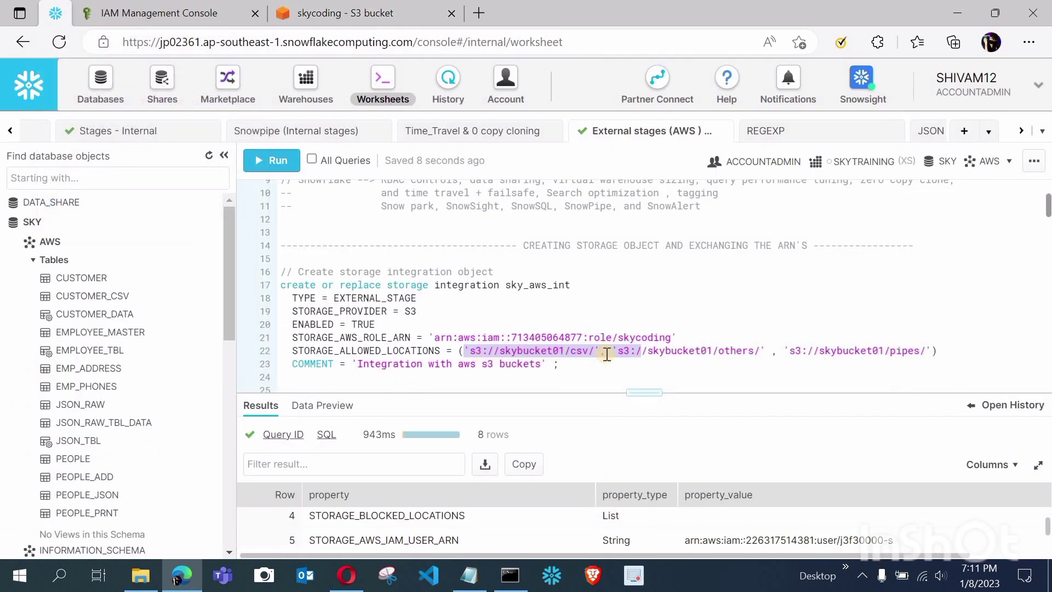
{"action": "left_click", "coordinate": [341, 11]}
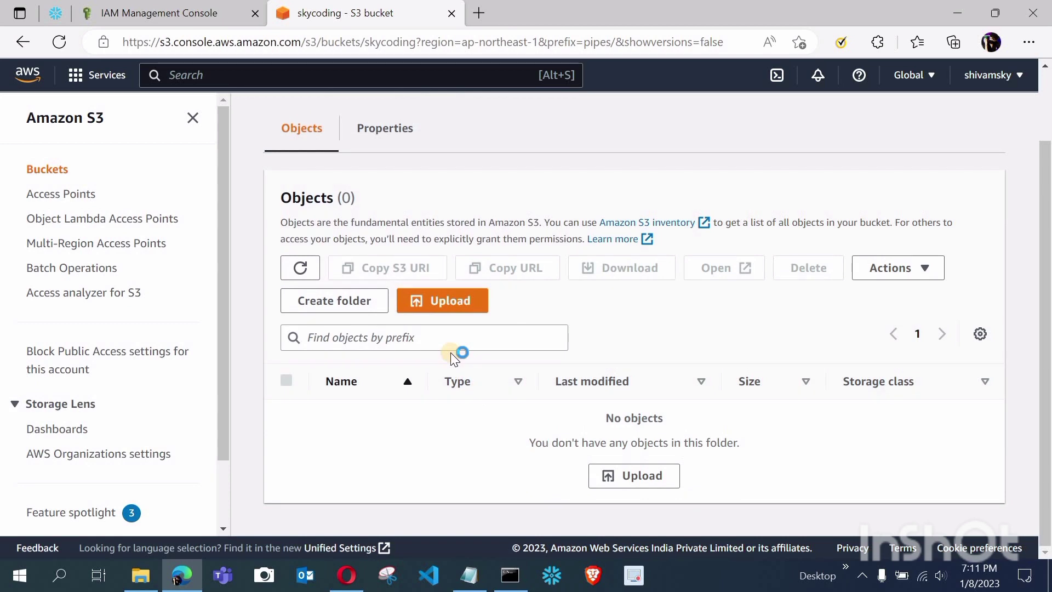
{"action": "scroll", "coordinate": [433, 263], "scroll_direction": "up", "scroll_amount": 2}
{"action": "left_click", "coordinate": [393, 217]}
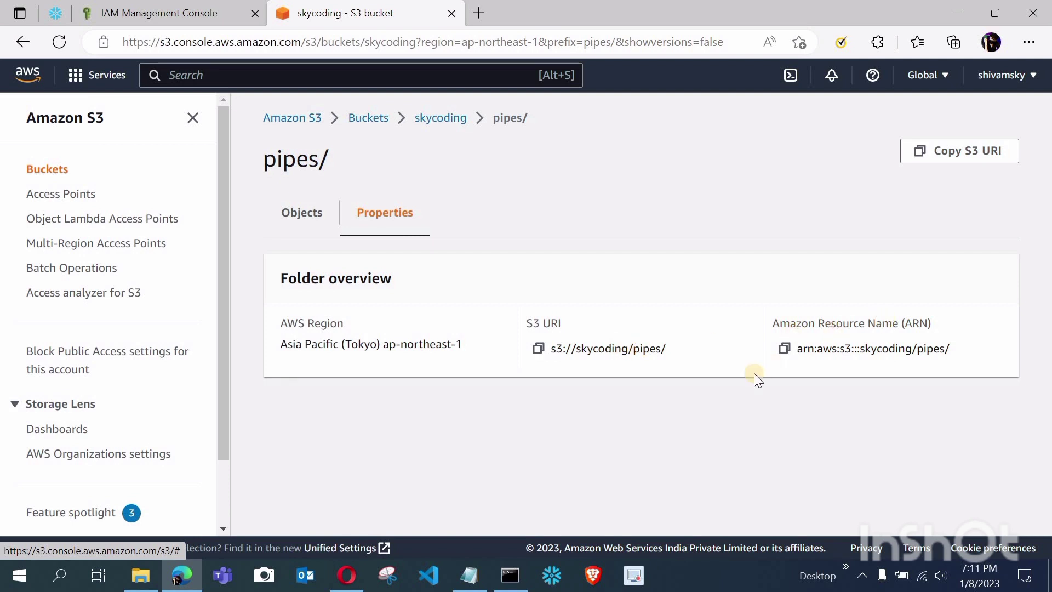
{"action": "left_click", "coordinate": [538, 349]}
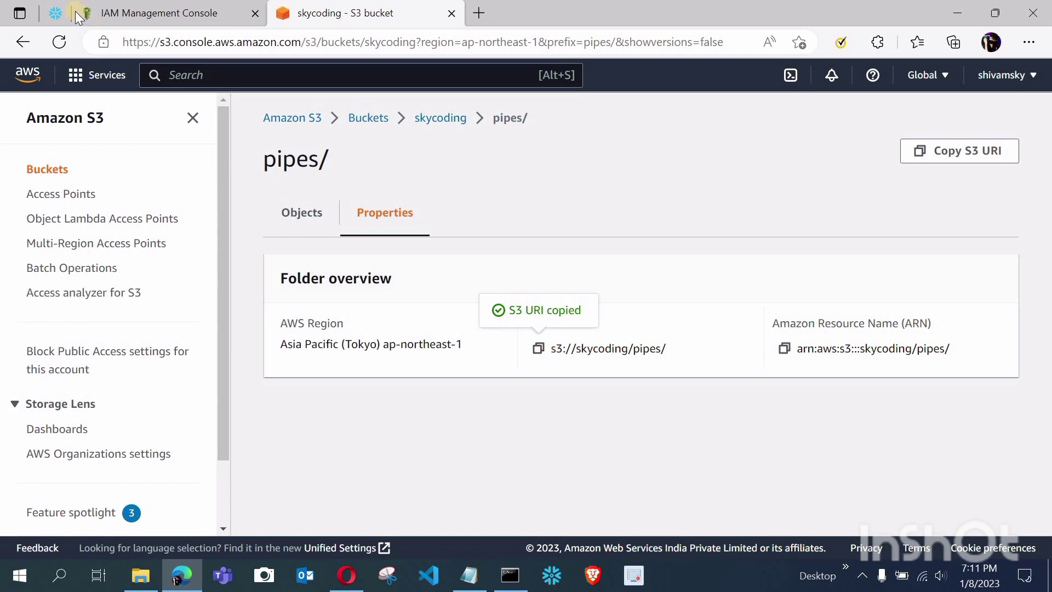
Switch to the Snowflake worksheet and replace the first STORAGE_ALLOWED_LOCATIONS entry with s3://skycoding/pipes/
{"action": "left_click", "coordinate": [55, 13]}
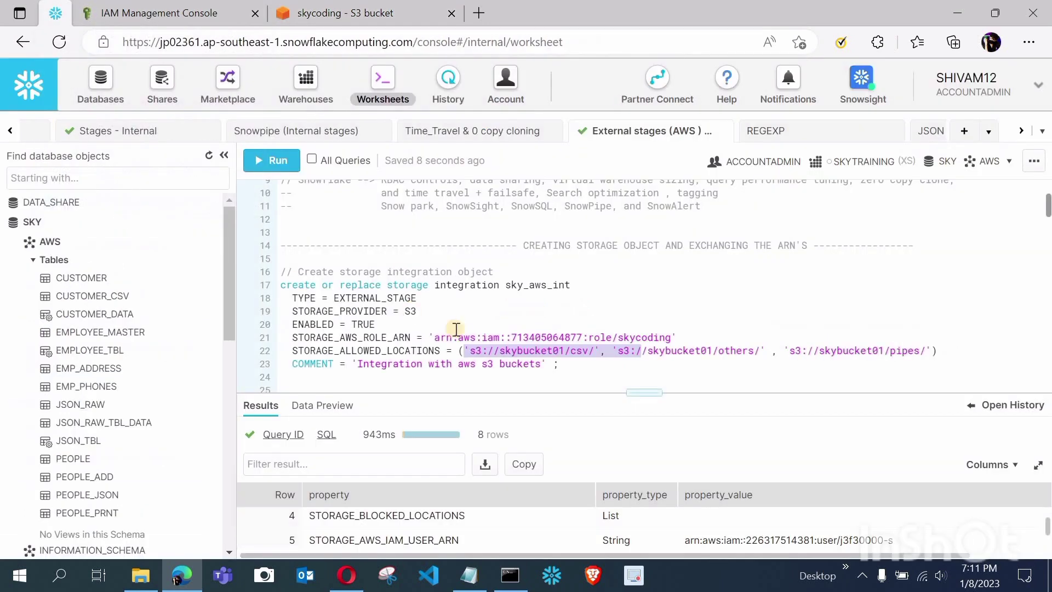
{"action": "left_click", "coordinate": [473, 352]}
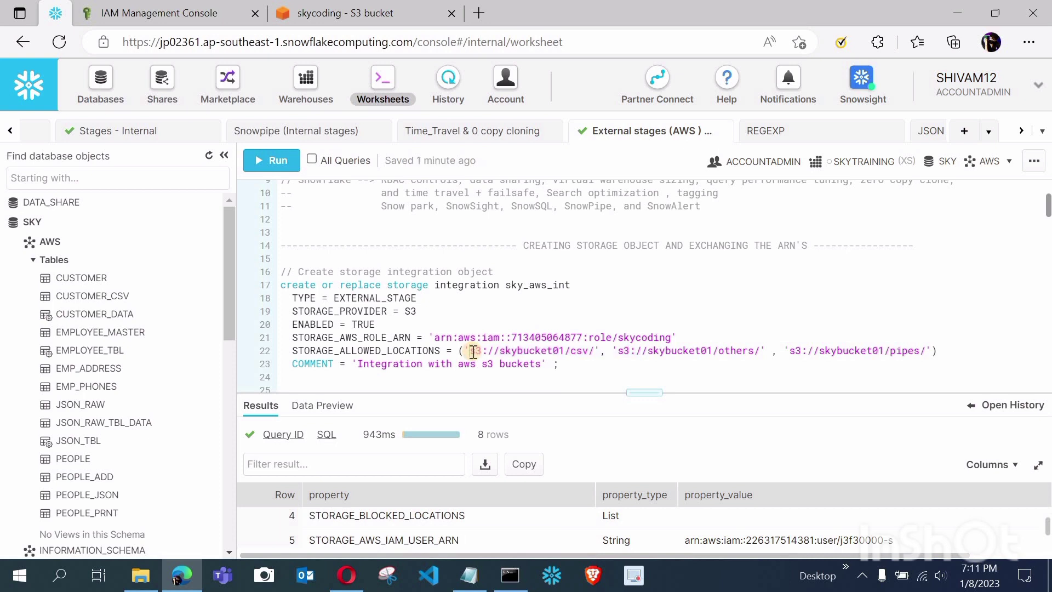
{"action": "left_click_drag", "start_coordinate": [473, 352], "coordinate": [595, 351]}
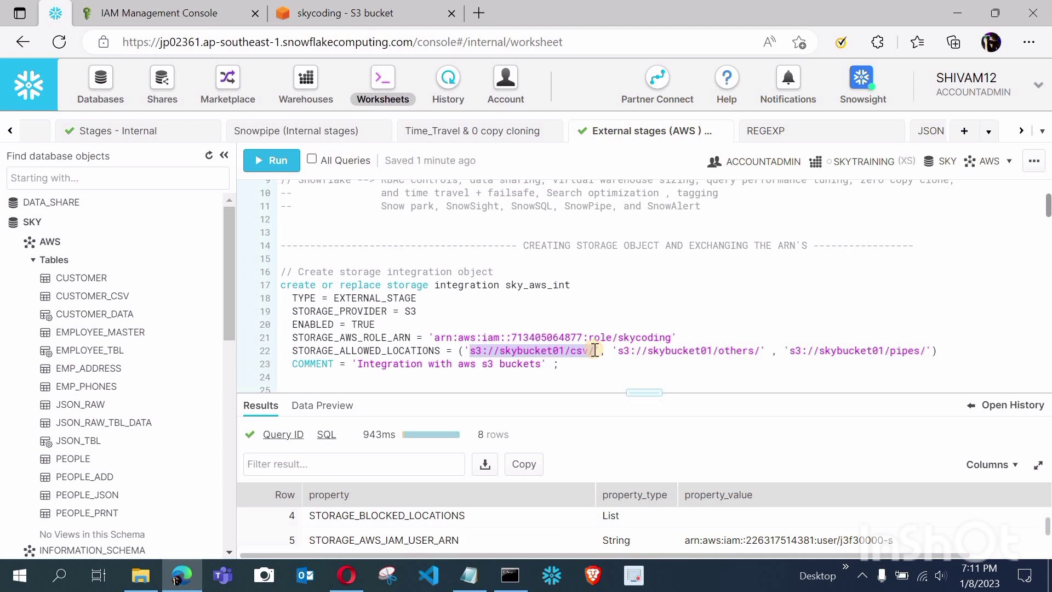
{"action": "key", "text": "ctrl+v"}
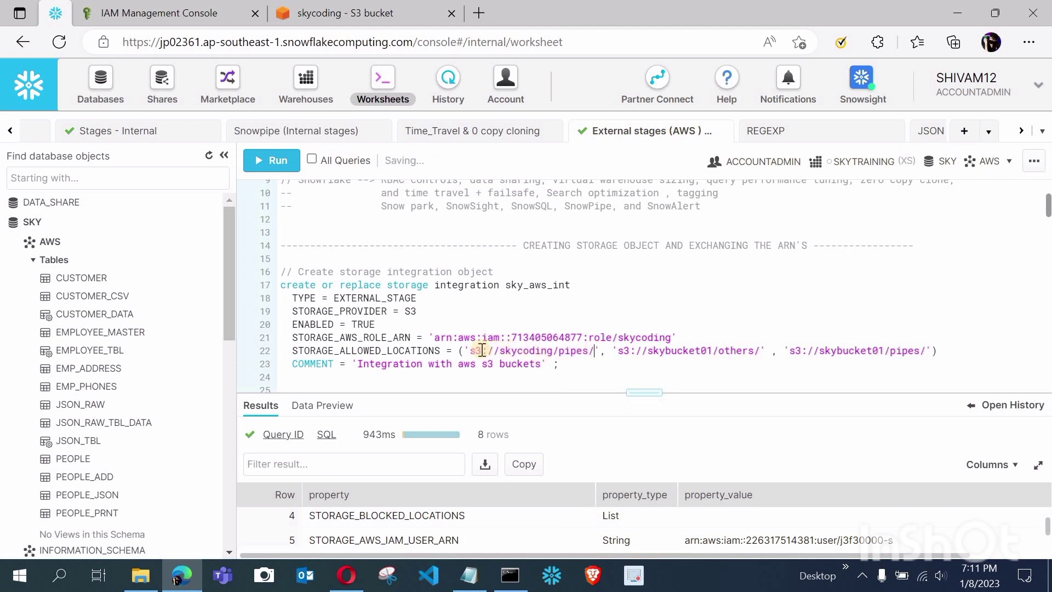
{"action": "double_click", "coordinate": [477, 350]}
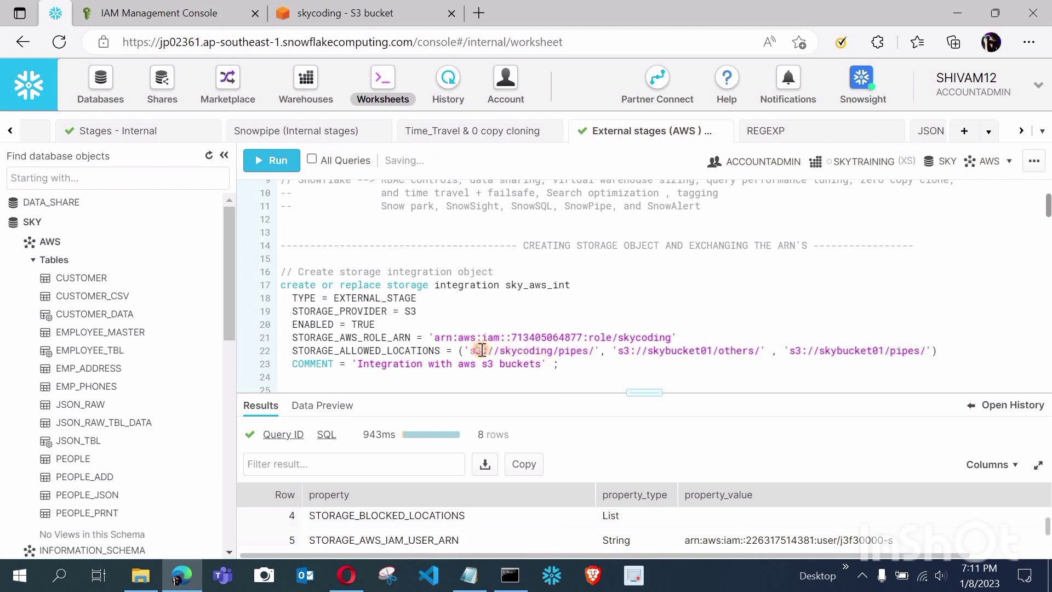
Remove the two skybucket01 entries from STORAGE_ALLOWED_LOCATIONS, keeping only s3://skycoding/pipes/
{"action": "double_click", "coordinate": [527, 351]}
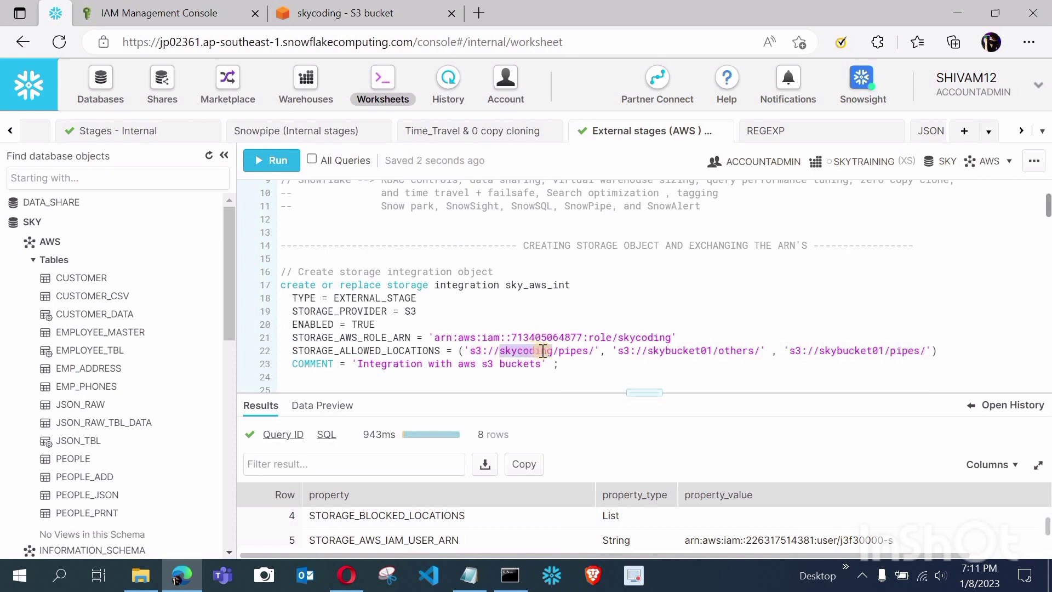
{"action": "double_click", "coordinate": [572, 352]}
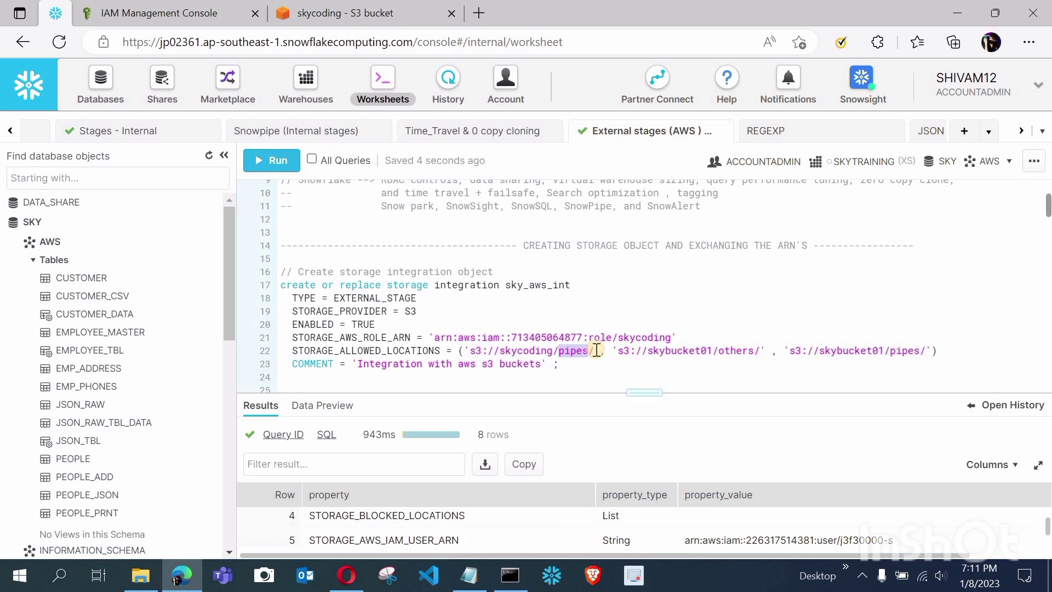
{"action": "left_click", "coordinate": [598, 351]}
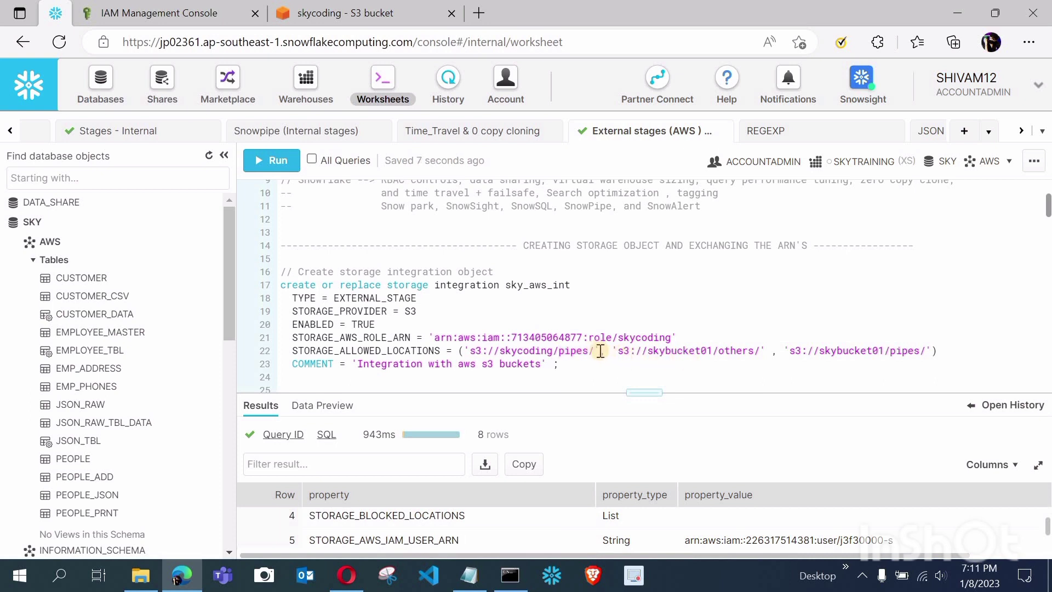
{"action": "left_click_drag", "start_coordinate": [600, 352], "coordinate": [932, 351]}
{"action": "key", "text": "BackSpace"}
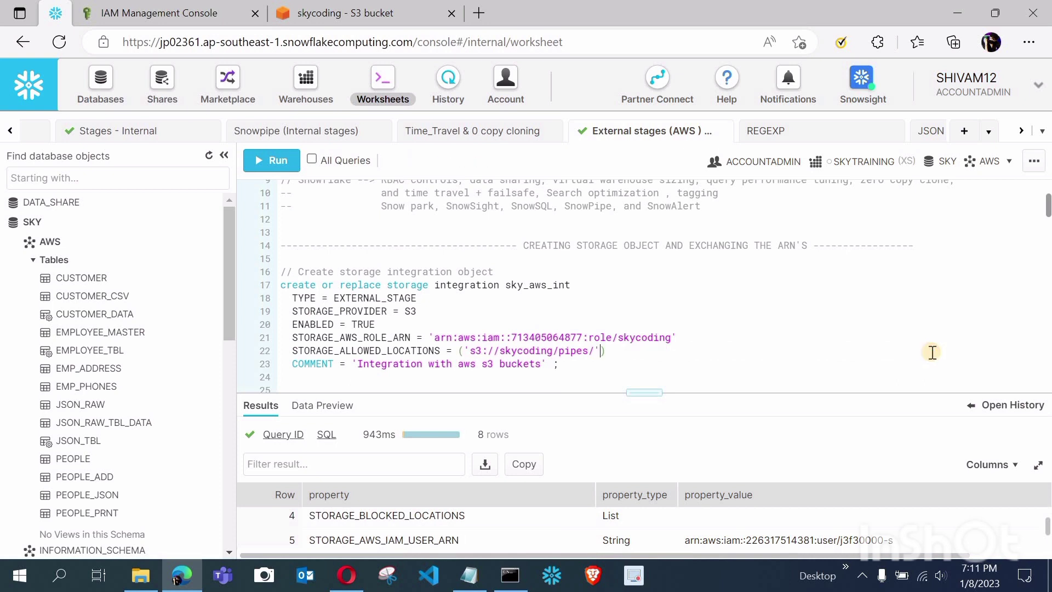
{"action": "left_click", "coordinate": [562, 364]}
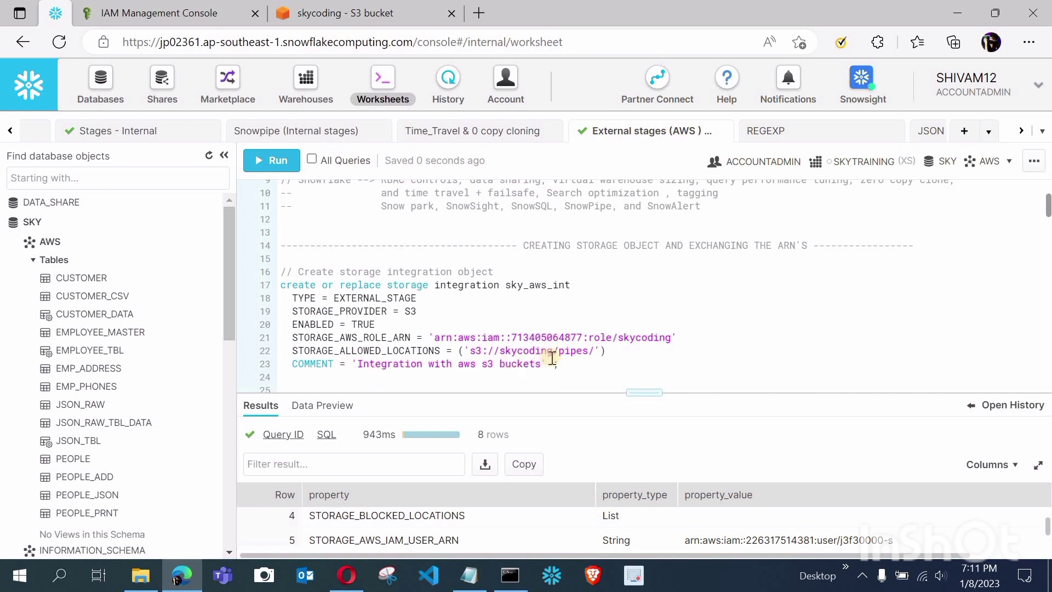
Add 's3://skycoding/csv/' as a second entry in STORAGE_ALLOWED_LOCATIONS
{"action": "left_click", "coordinate": [603, 350]}
{"action": "type", "text": ")"}
{"action": "type", "text": " 's3:"}
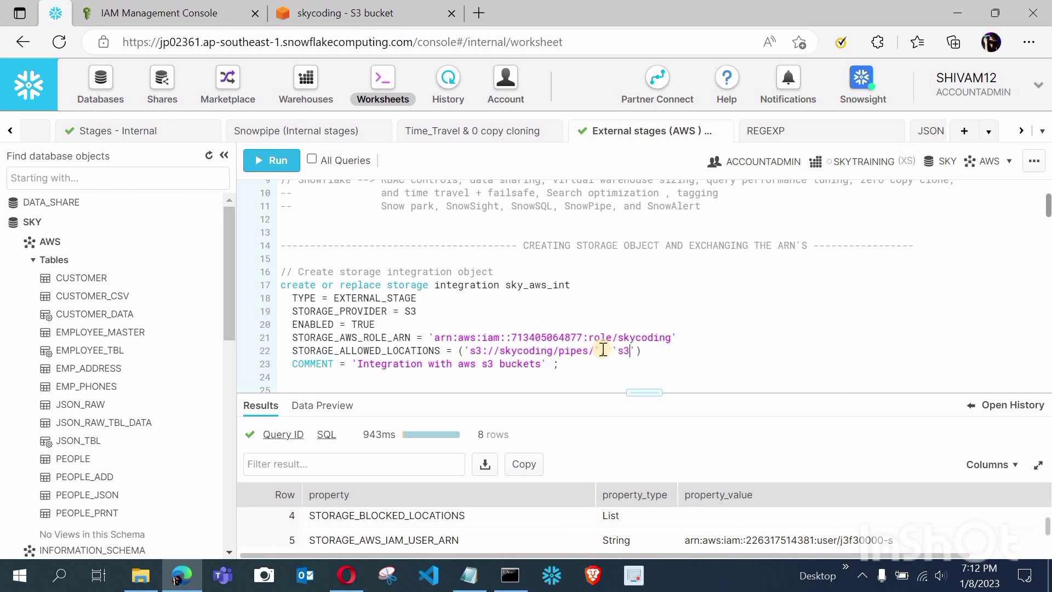
{"action": "type", "text": "//skycoding"}
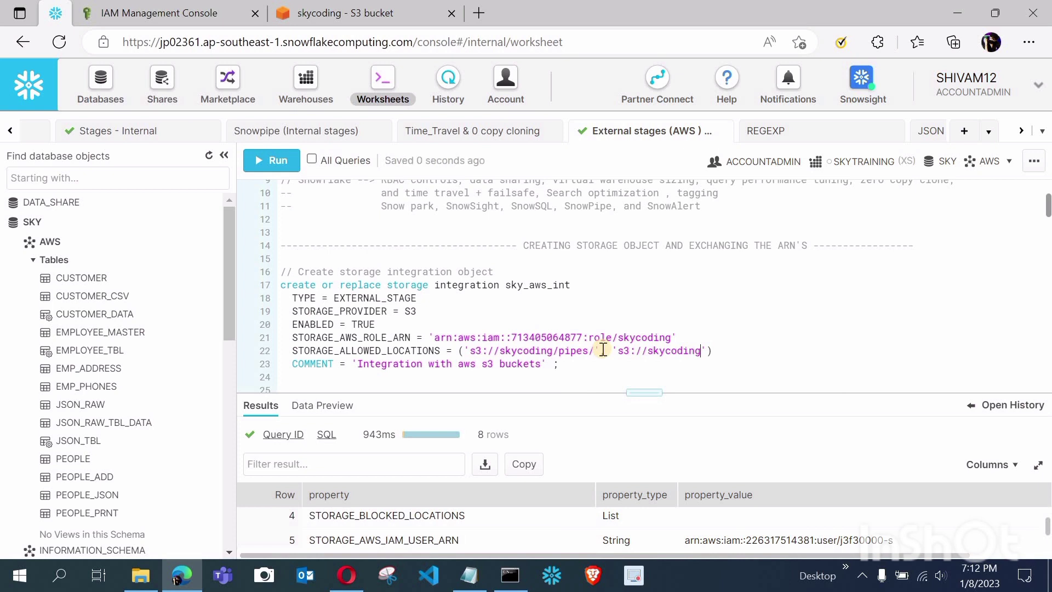
{"action": "type", "text": "/cs"}
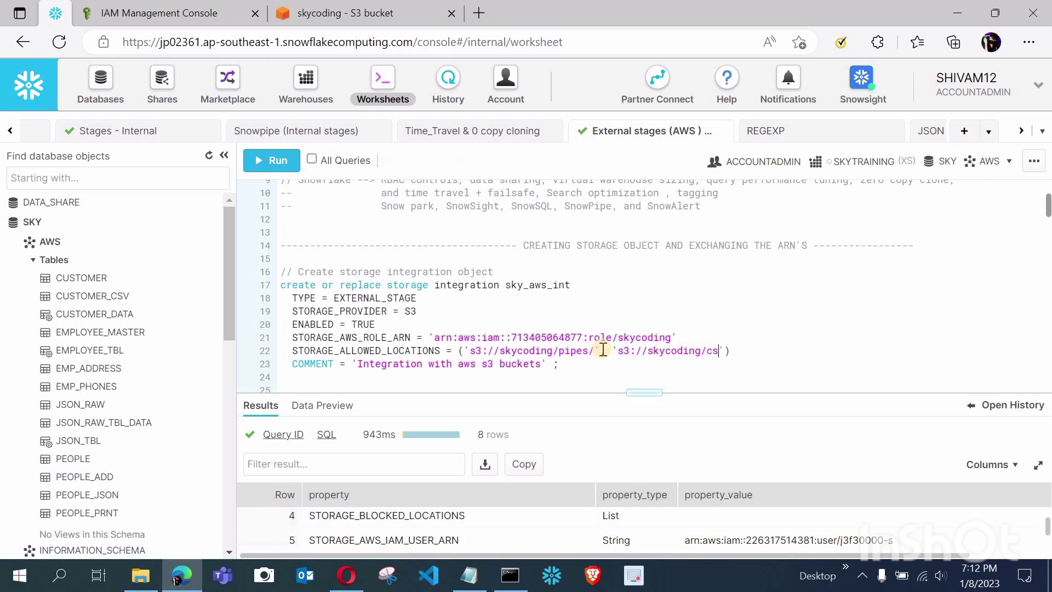
{"action": "type", "text": "v/"}
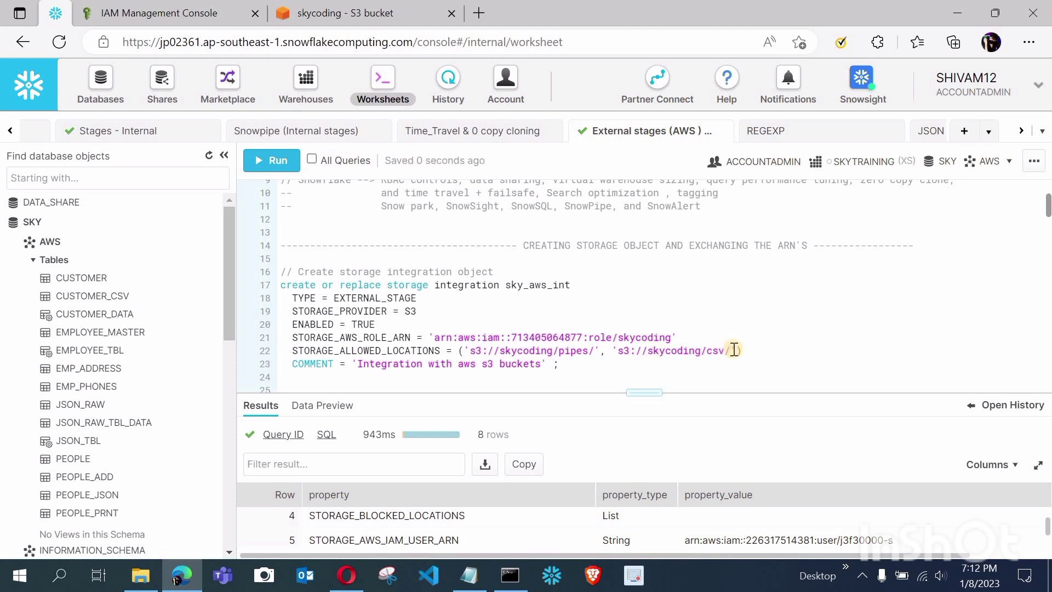
Delete the s3://skycoding/csv/ entry from STORAGE_ALLOWED_LOCATIONS
{"action": "key", "text": "BackSpace"}
{"action": "key", "text": "BackSpace"}
{"action": "key", "text": "BackSpace"}
{"action": "key", "text": "BackSpace"}
{"action": "key", "text": "BackSpace"}
{"action": "key", "text": "BackSpace"}
{"action": "key", "text": "BackSpace"}
{"action": "key", "text": "BackSpace"}
{"action": "key", "text": "BackSpace"}
{"action": "key", "text": "BackSpace"}
{"action": "key", "text": "BackSpace"}
{"action": "key", "text": "BackSpace"}
{"action": "key", "text": "BackSpace"}
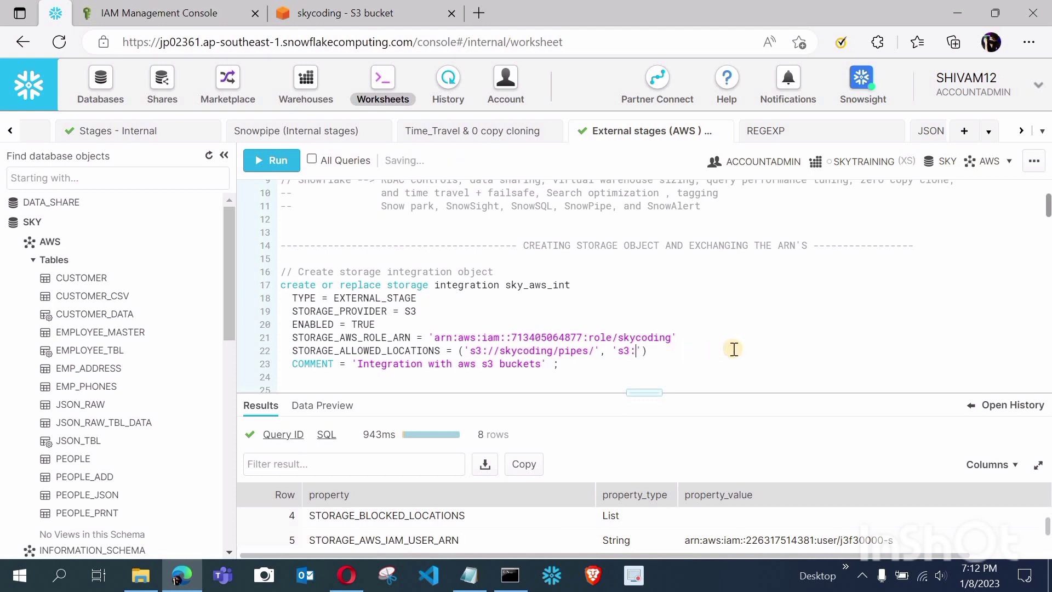
{"action": "key", "text": "BackSpace"}
{"action": "key", "text": "BackSpace"}
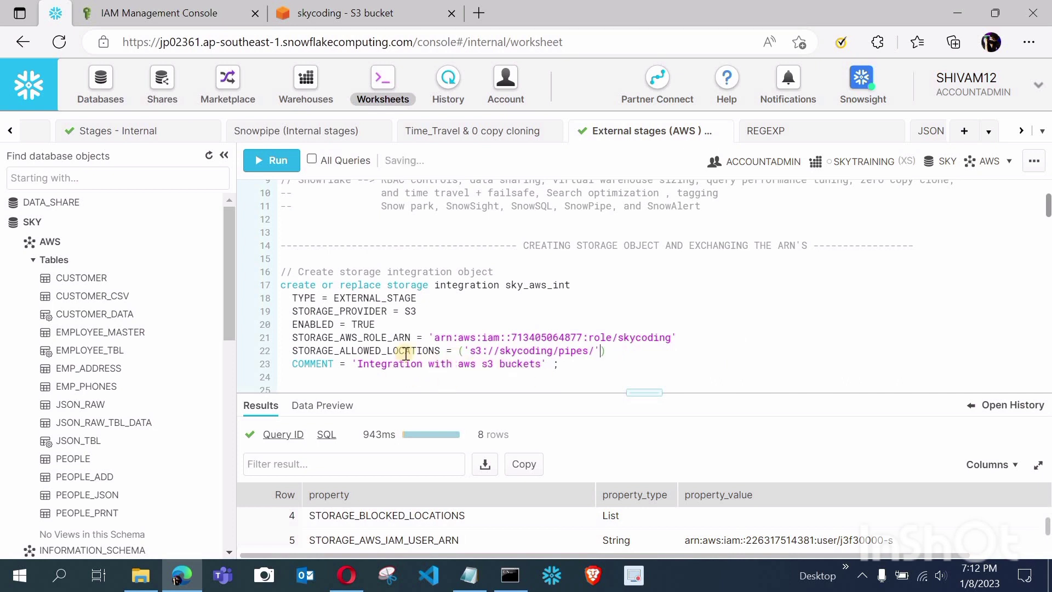
{"action": "left_click_drag", "start_coordinate": [606, 351], "coordinate": [493, 352]}
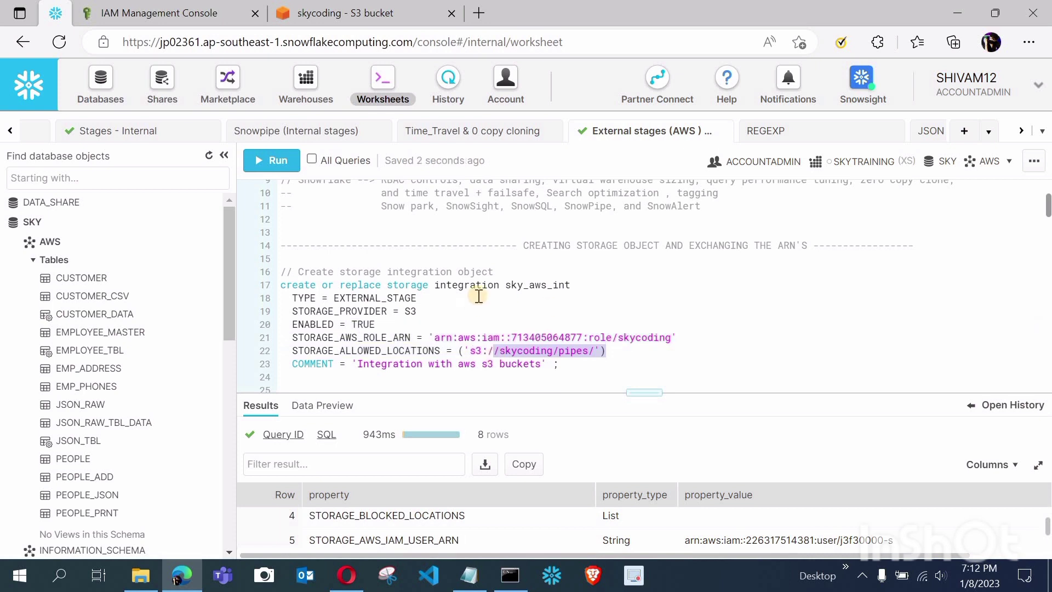
{"action": "left_click", "coordinate": [572, 367]}
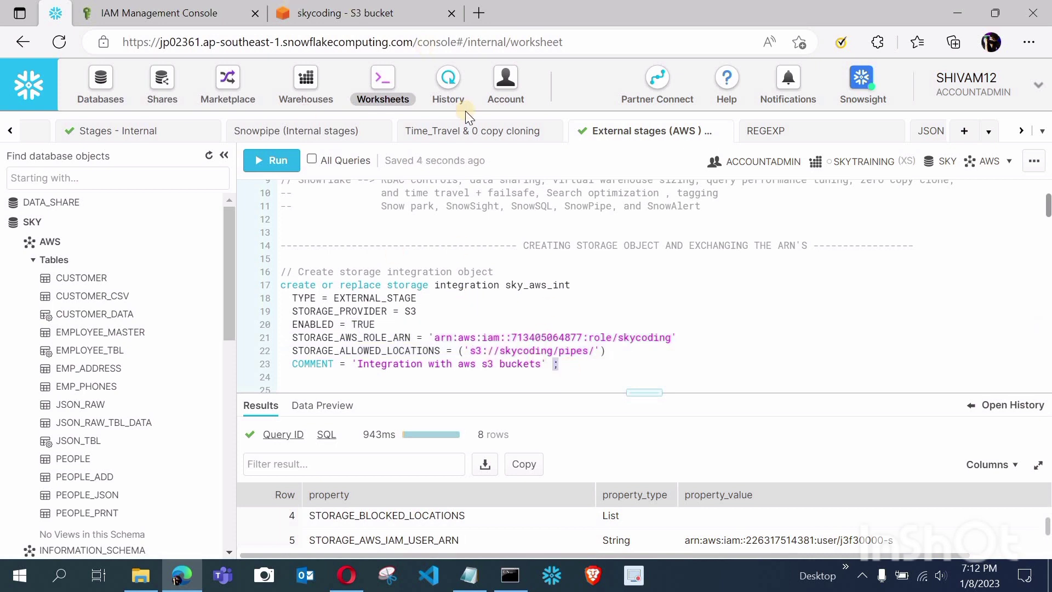
{"action": "left_click_drag", "start_coordinate": [570, 363], "coordinate": [273, 287]}
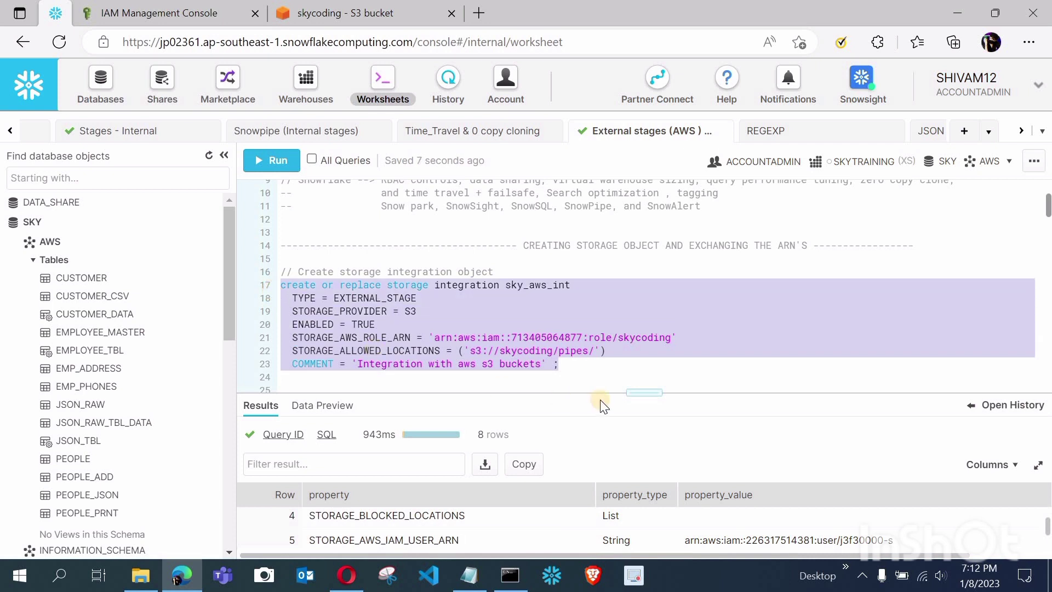
{"action": "left_click", "coordinate": [596, 366]}
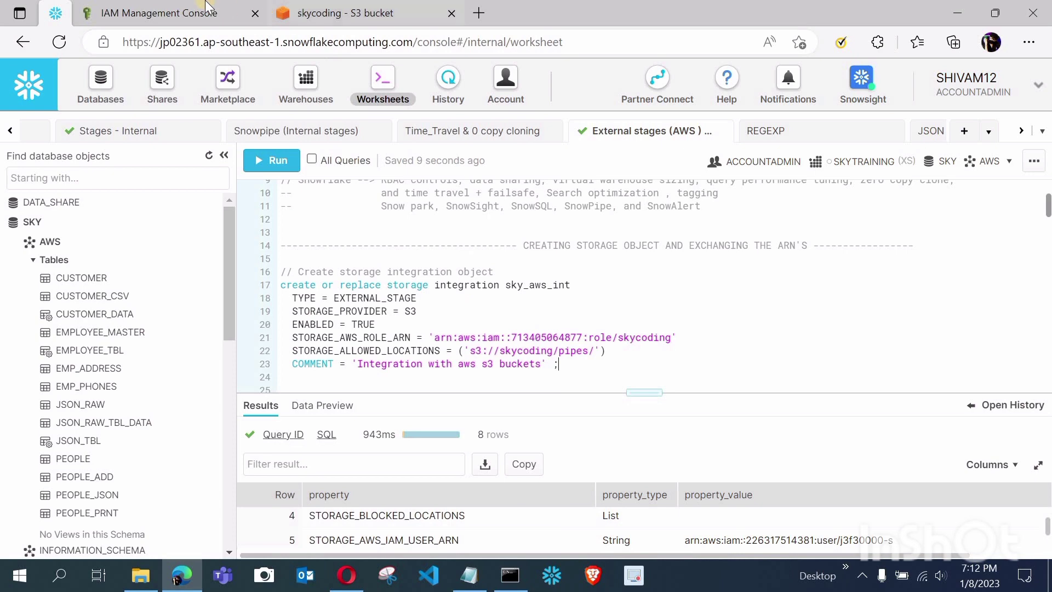
Copy the skycoding role's ARN in IAM and check the role ARN and allowed location in the Snowflake worksheet's integration statement
{"action": "key", "text": "ctrl+Tab"}
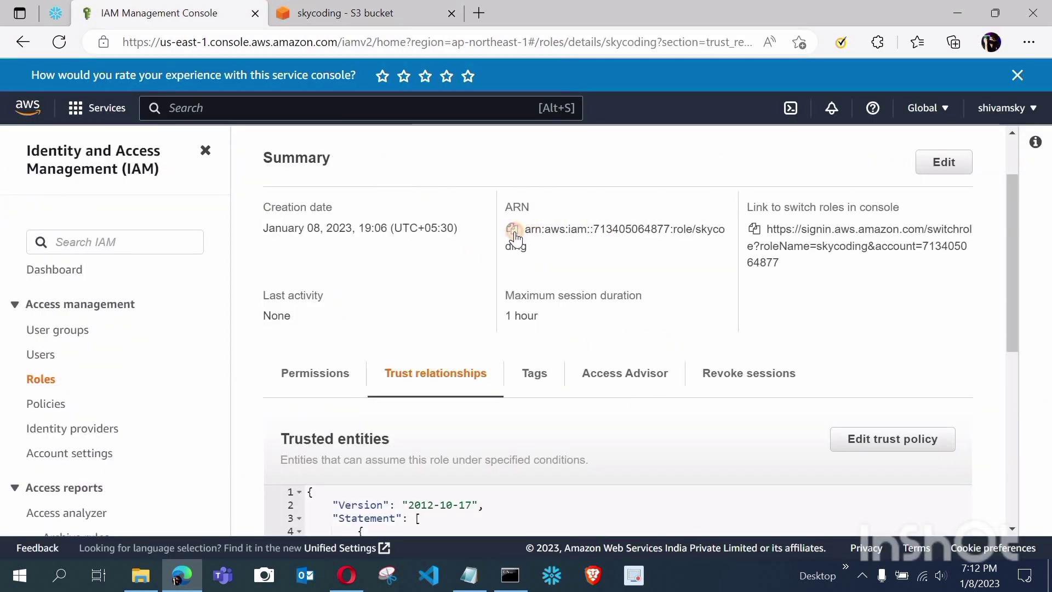
{"action": "left_click", "coordinate": [512, 229]}
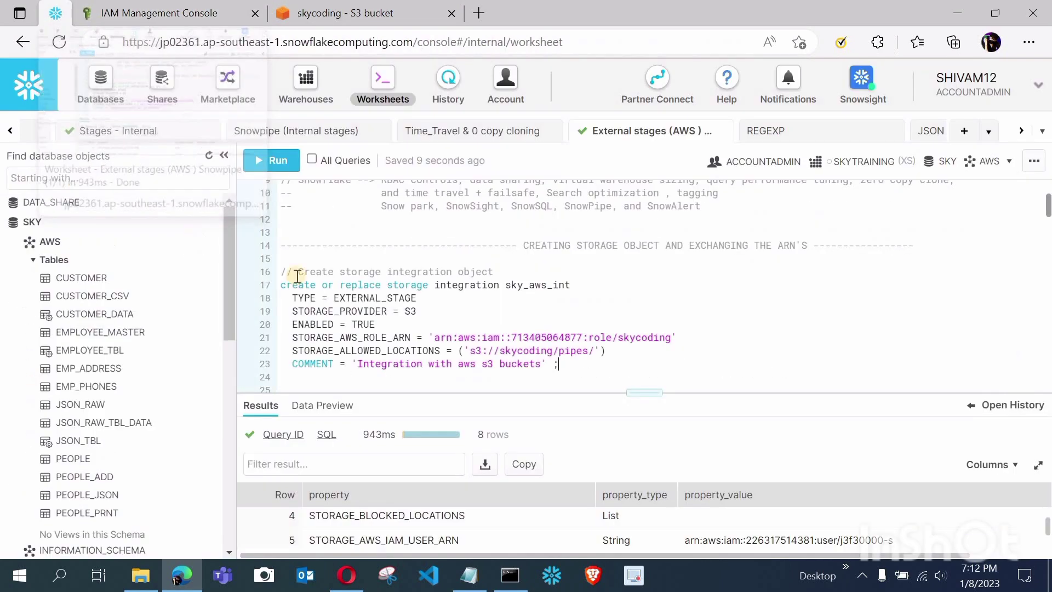
{"action": "left_click", "coordinate": [55, 13]}
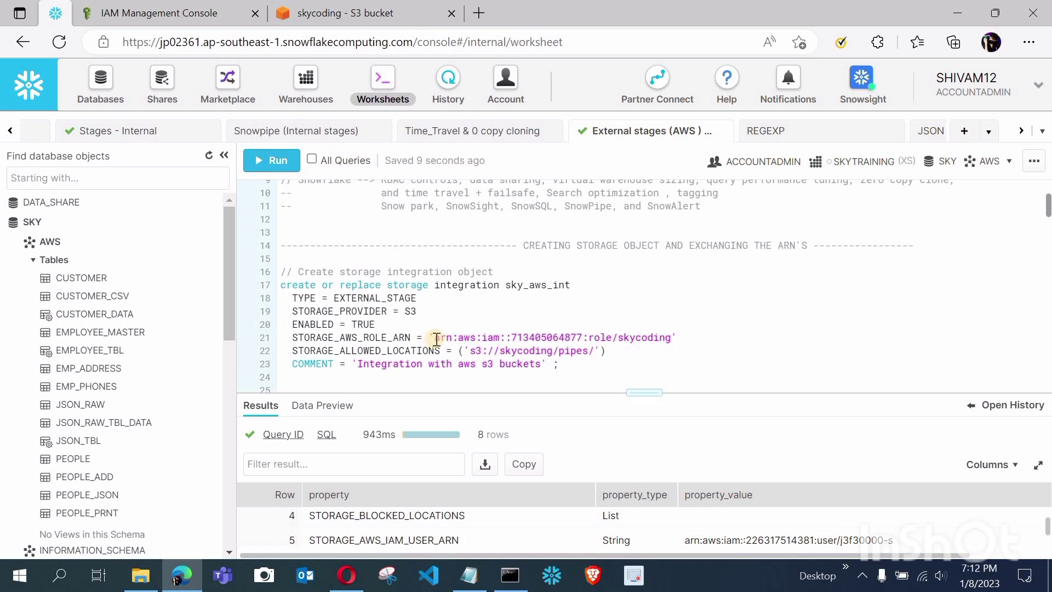
{"action": "left_click_drag", "start_coordinate": [435, 339], "coordinate": [723, 341]}
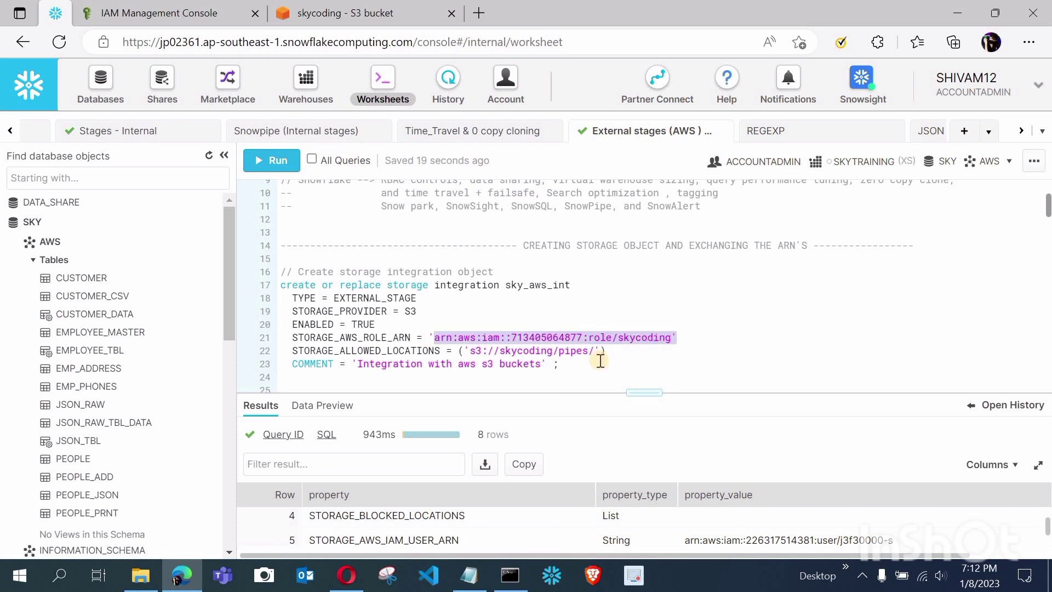
{"action": "left_click", "coordinate": [466, 354]}
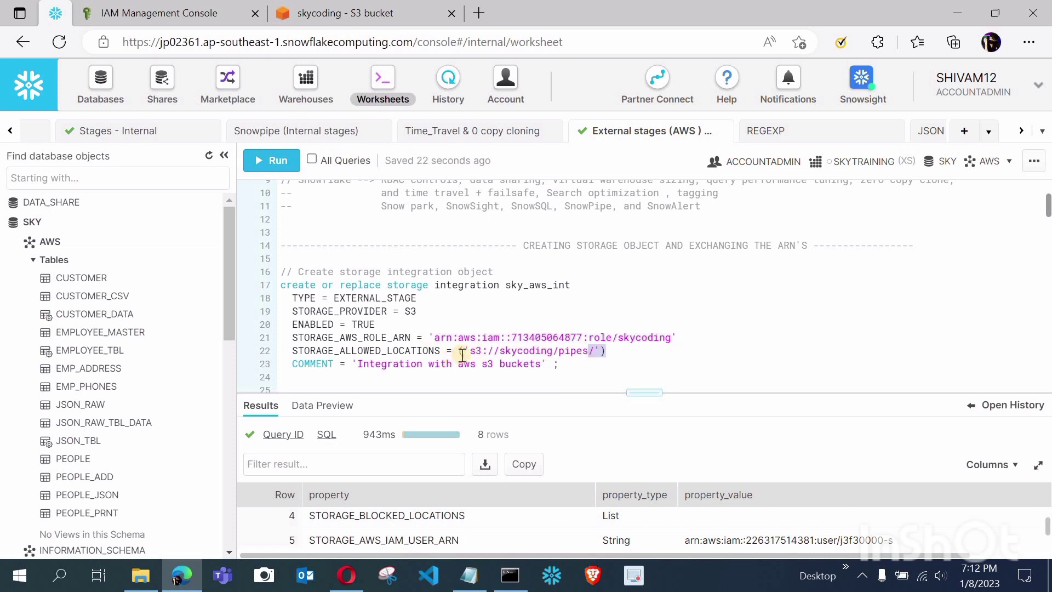
{"action": "left_click_drag", "start_coordinate": [469, 352], "coordinate": [596, 353]}
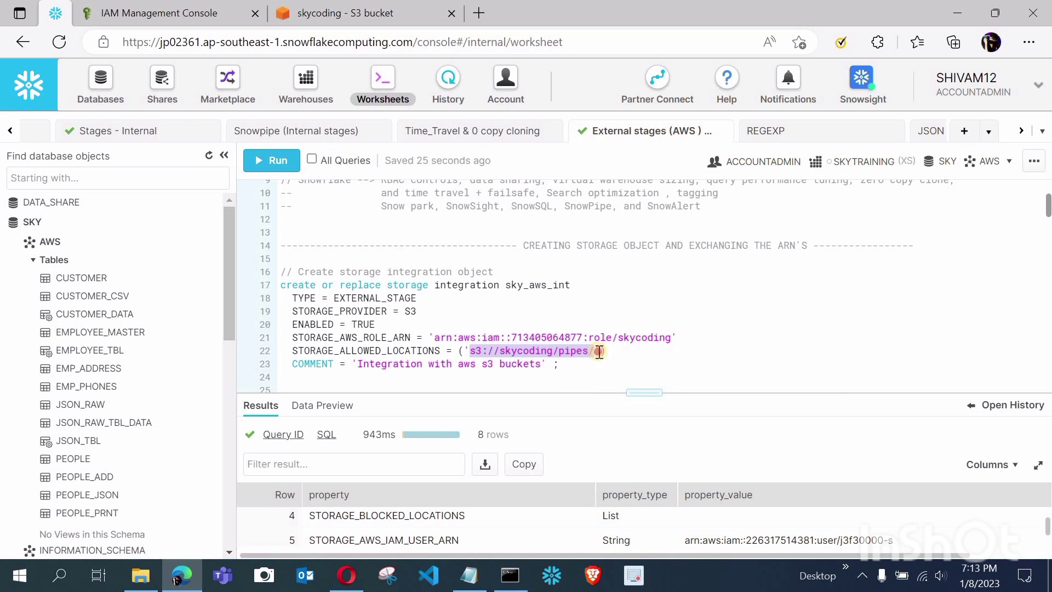
{"action": "left_click", "coordinate": [600, 352]}
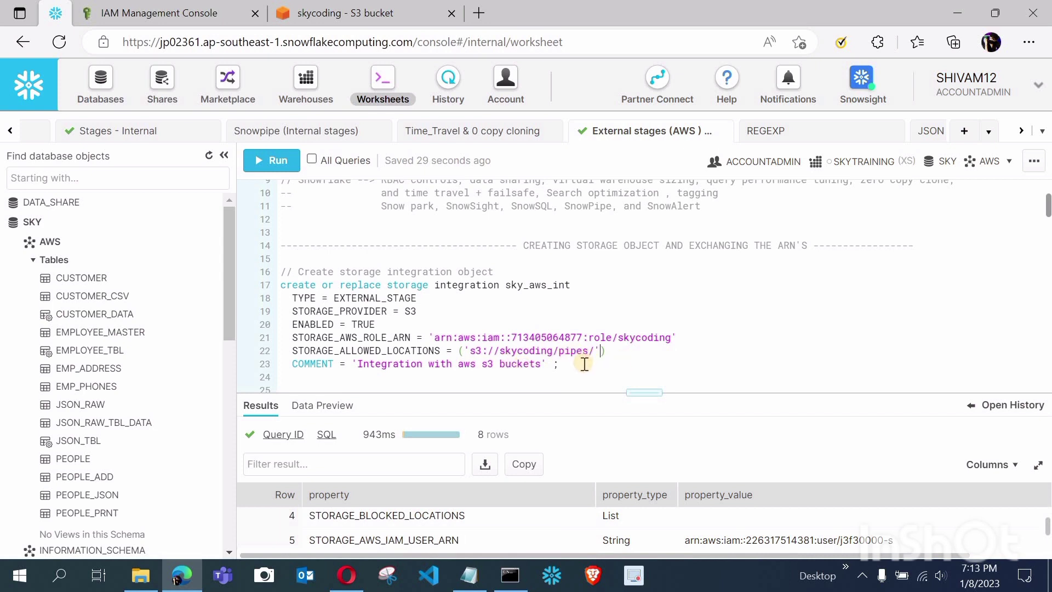
Run the complete create or replace storage integration statement for sky_aws_int
{"action": "double_click", "coordinate": [567, 369]}
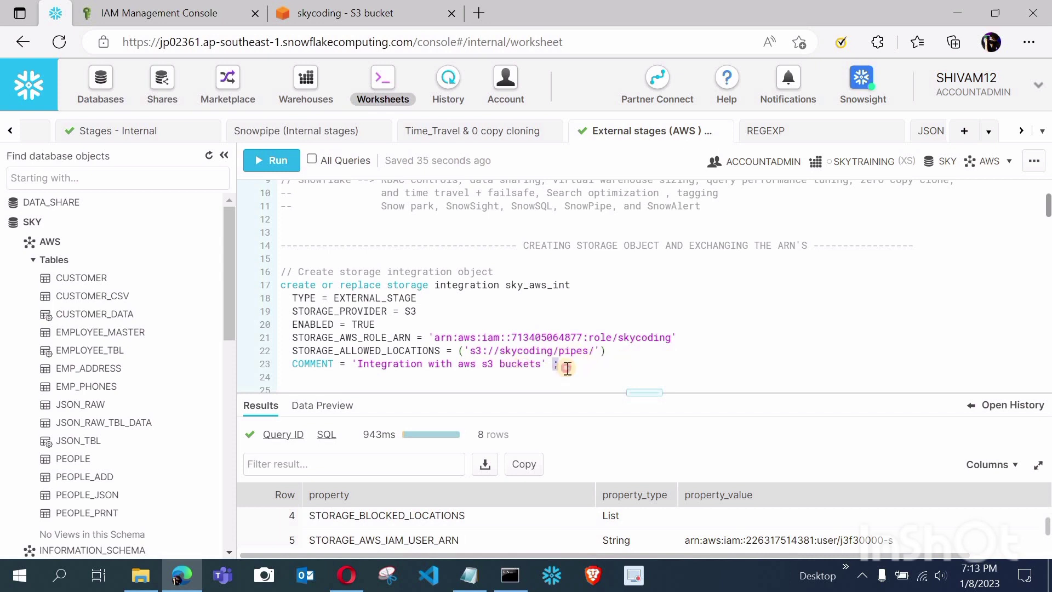
{"action": "left_click_drag", "start_coordinate": [567, 369], "coordinate": [271, 284]}
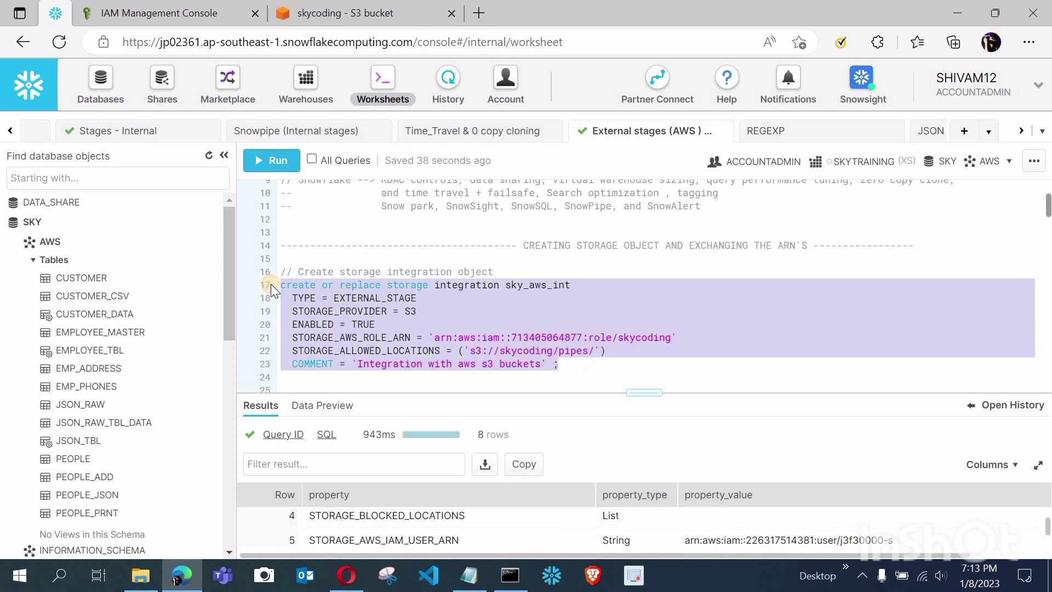
{"action": "left_click", "coordinate": [275, 163]}
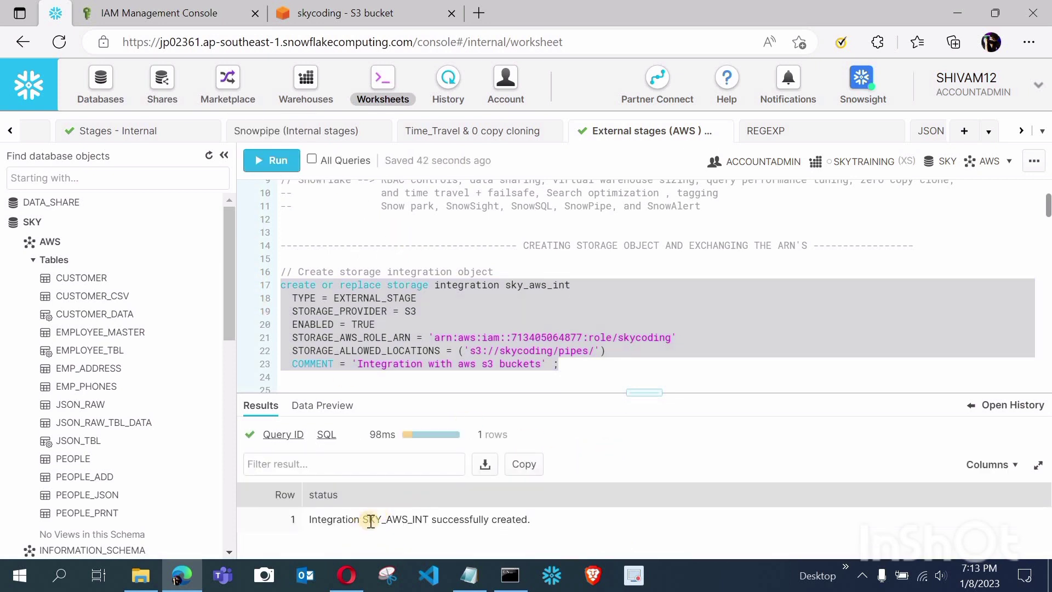
{"action": "left_click", "coordinate": [600, 371]}
{"action": "scroll", "coordinate": [581, 367], "scroll_direction": "down", "scroll_amount": 1}
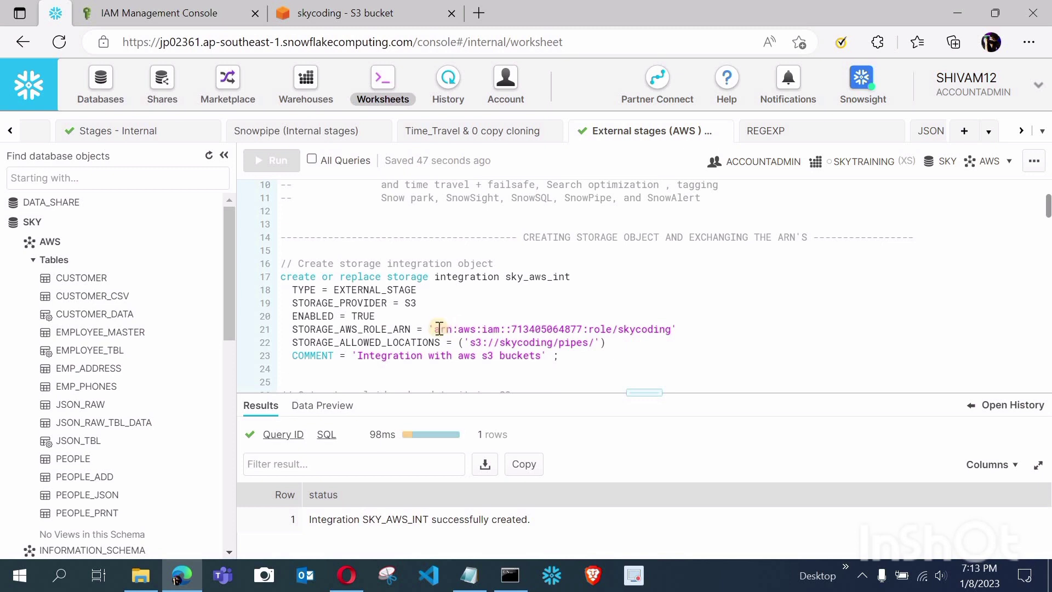
{"action": "left_click_drag", "start_coordinate": [439, 330], "coordinate": [678, 332]}
{"action": "left_click", "coordinate": [678, 333]}
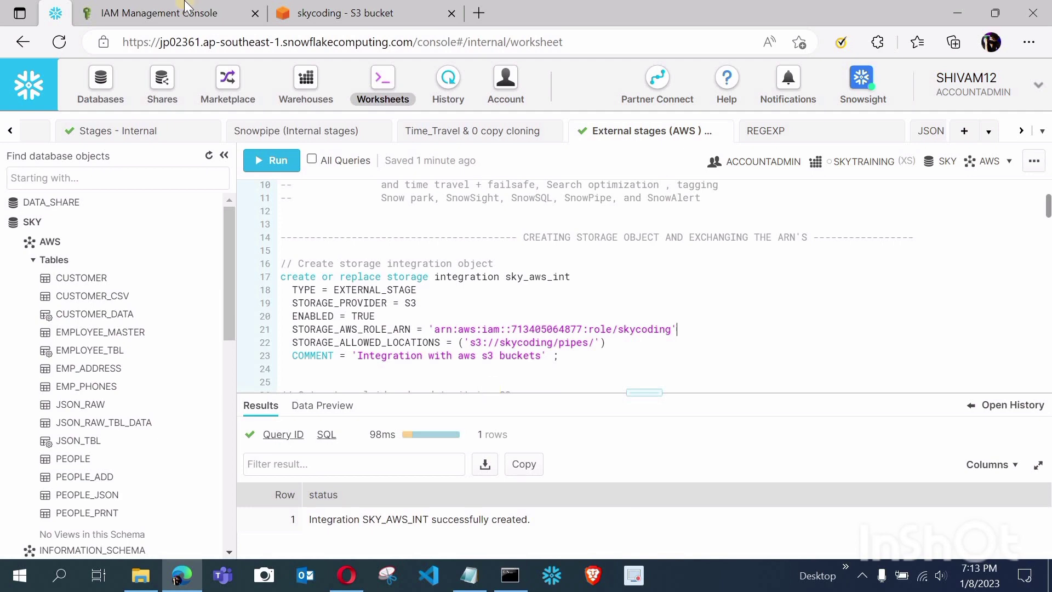
{"action": "left_click", "coordinate": [151, 11]}
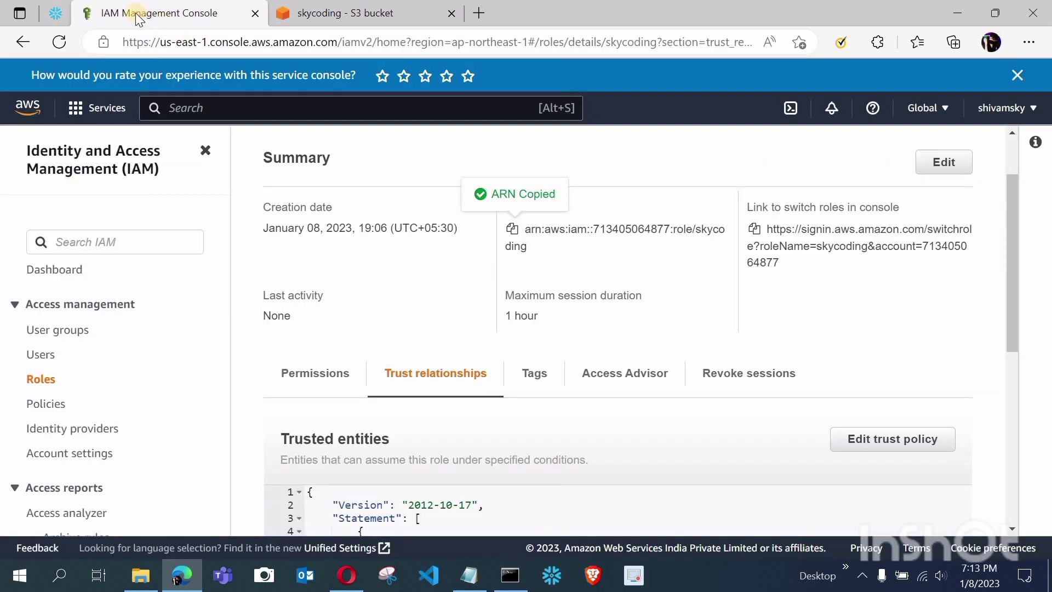
{"action": "left_click", "coordinate": [65, 12]}
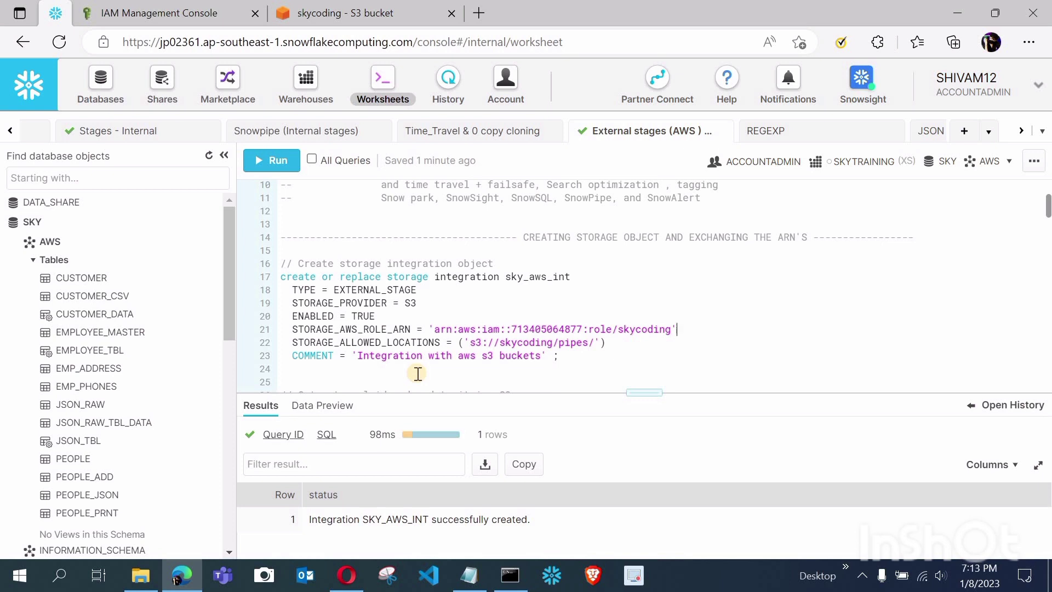
Run DESC integration sky_aws_int and maximize its results
{"action": "scroll", "coordinate": [417, 374], "scroll_direction": "down", "scroll_amount": 2}
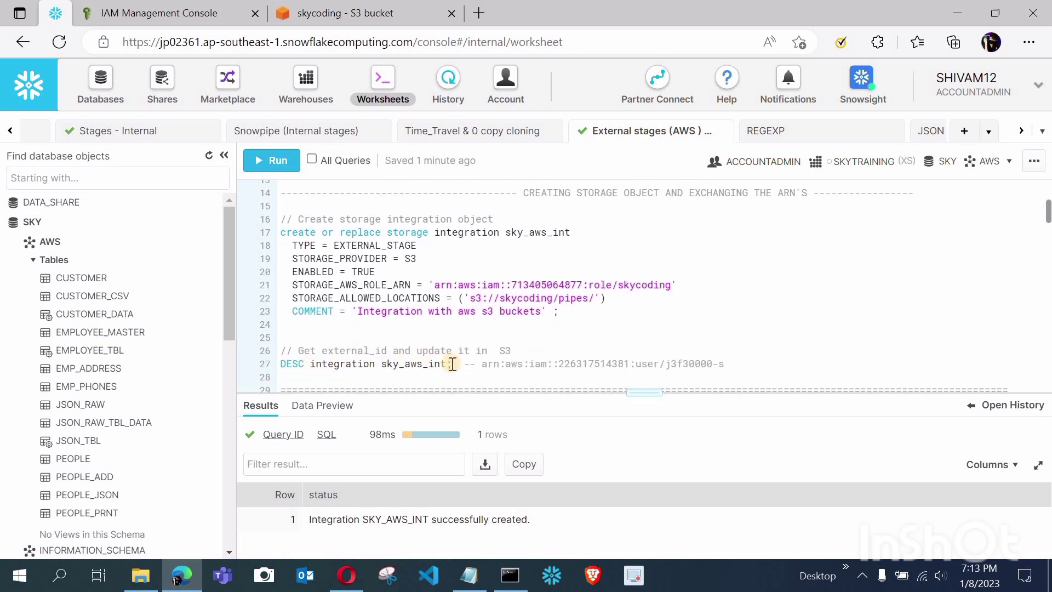
{"action": "key", "text": "ctrl+Return"}
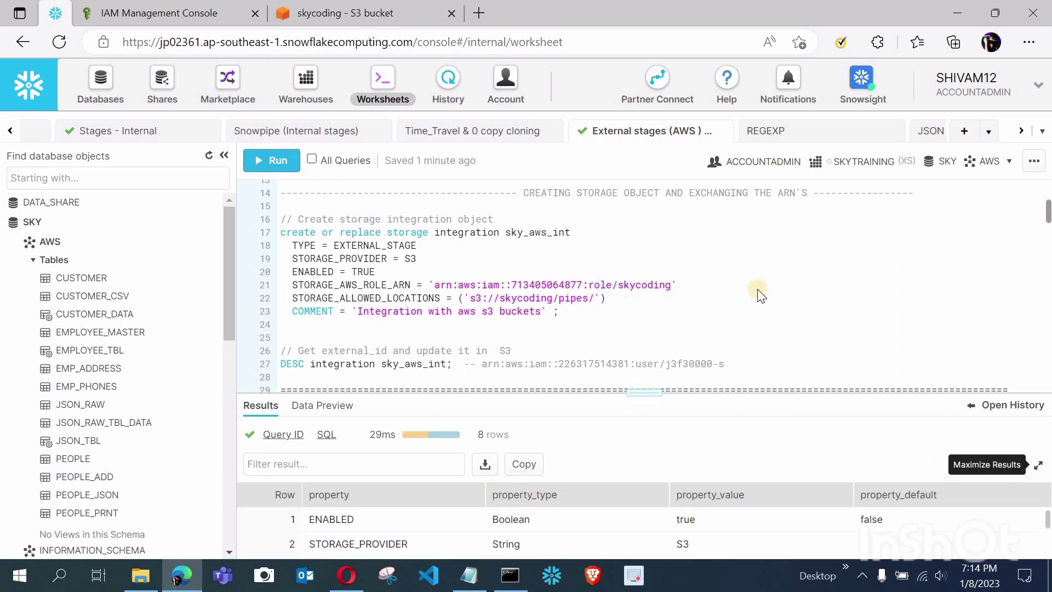
{"action": "left_click", "coordinate": [1038, 465]}
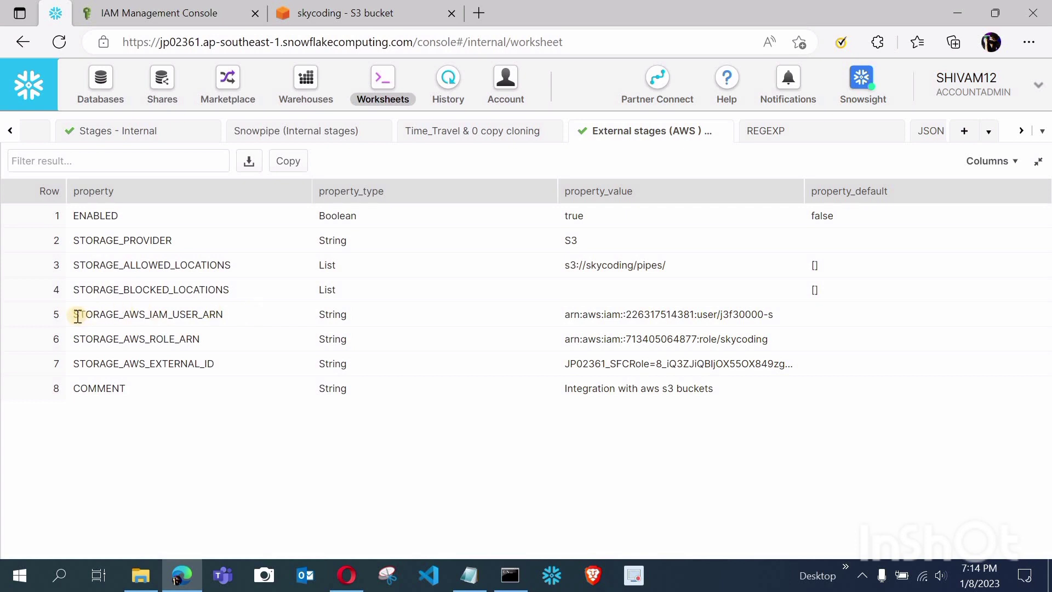
Examine the STORAGE_AWS_IAM_USER_ARN row and widen the property_value column to read the full values
{"action": "left_click_drag", "start_coordinate": [75, 315], "coordinate": [439, 313]}
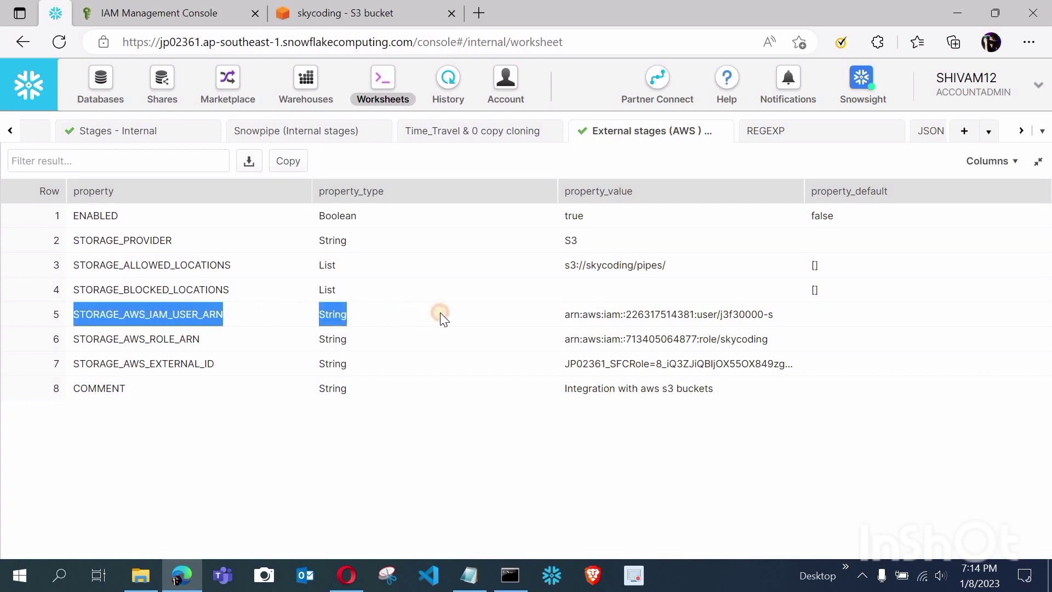
{"action": "left_click", "coordinate": [590, 313]}
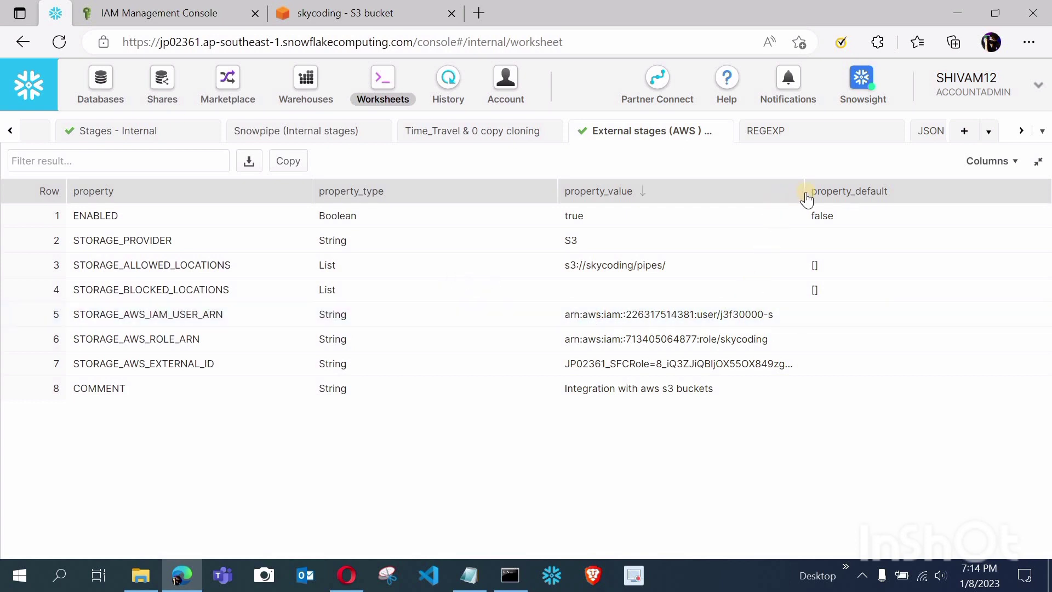
{"action": "left_click_drag", "start_coordinate": [801, 189], "coordinate": [952, 115]}
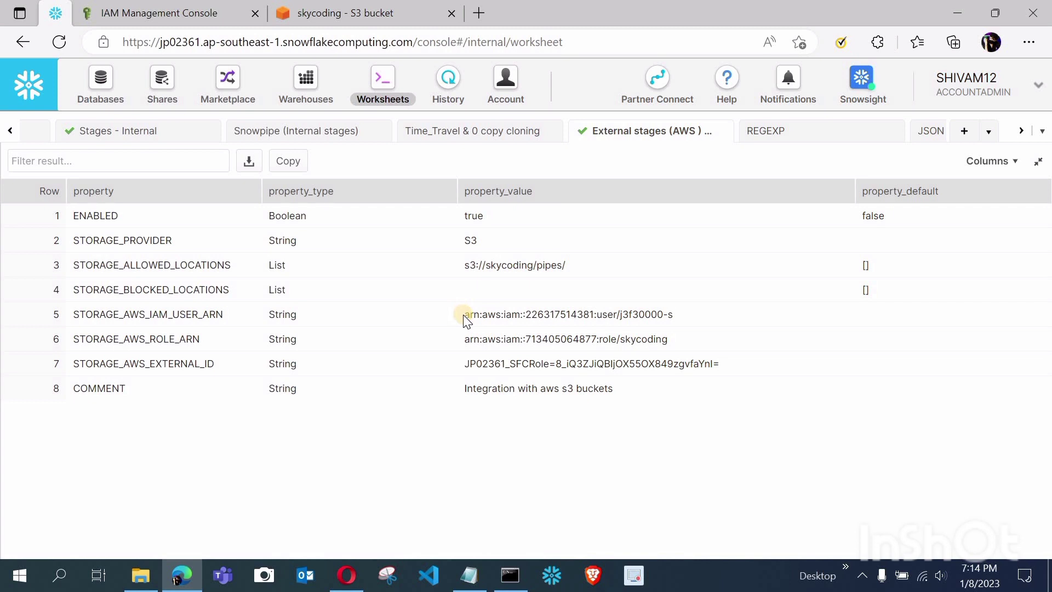
Copy the STORAGE_AWS_IAM_USER_ARN value from the integration results, restore the workspace, and switch to the IAM console
{"action": "left_click_drag", "start_coordinate": [466, 316], "coordinate": [674, 317]}
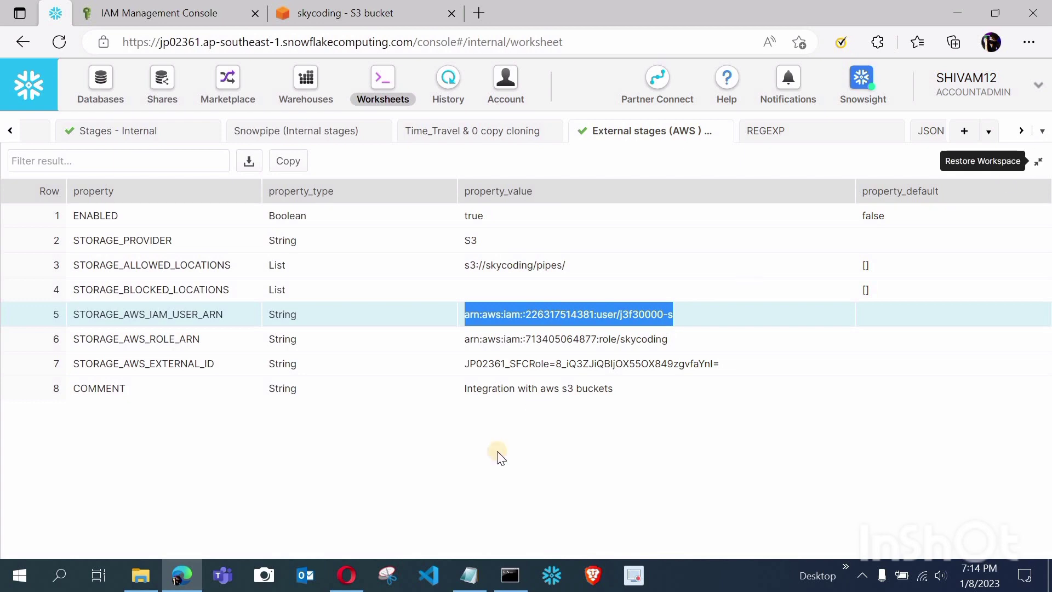
{"action": "left_click", "coordinate": [1040, 163]}
{"action": "left_click", "coordinate": [188, 11]}
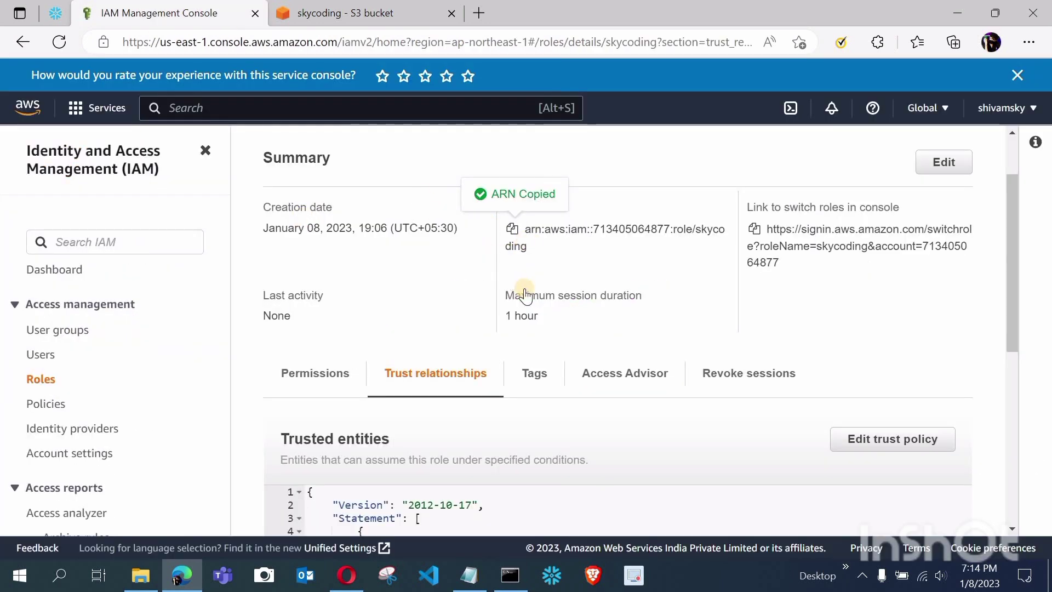
Review the skycoding role's permissions policies and return to its trust relationships
{"action": "scroll", "coordinate": [526, 289], "scroll_direction": "down", "scroll_amount": 4}
{"action": "scroll", "coordinate": [493, 285], "scroll_direction": "up", "scroll_amount": 2}
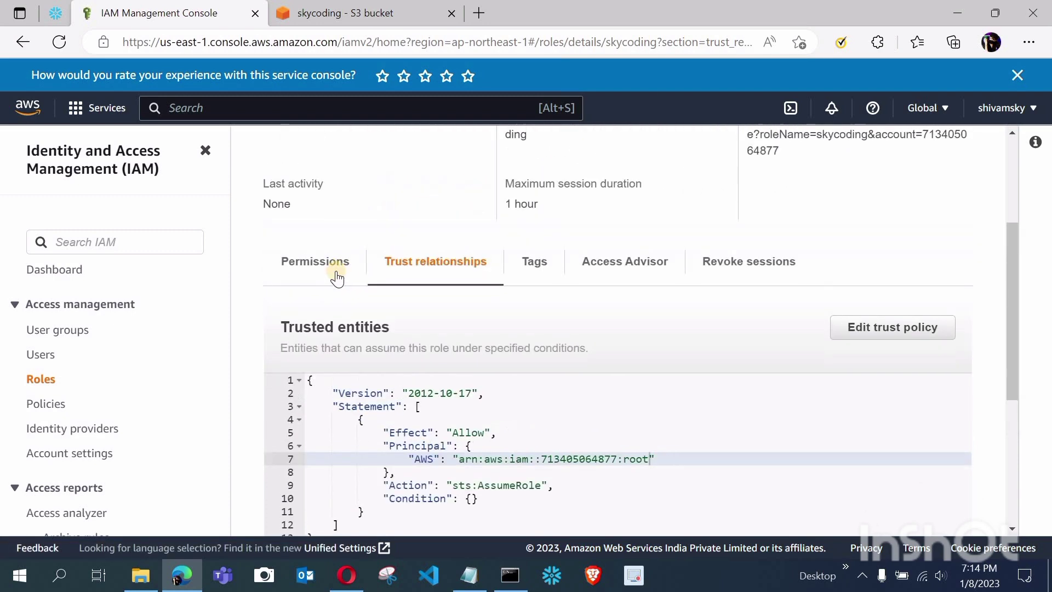
{"action": "left_click", "coordinate": [331, 265]}
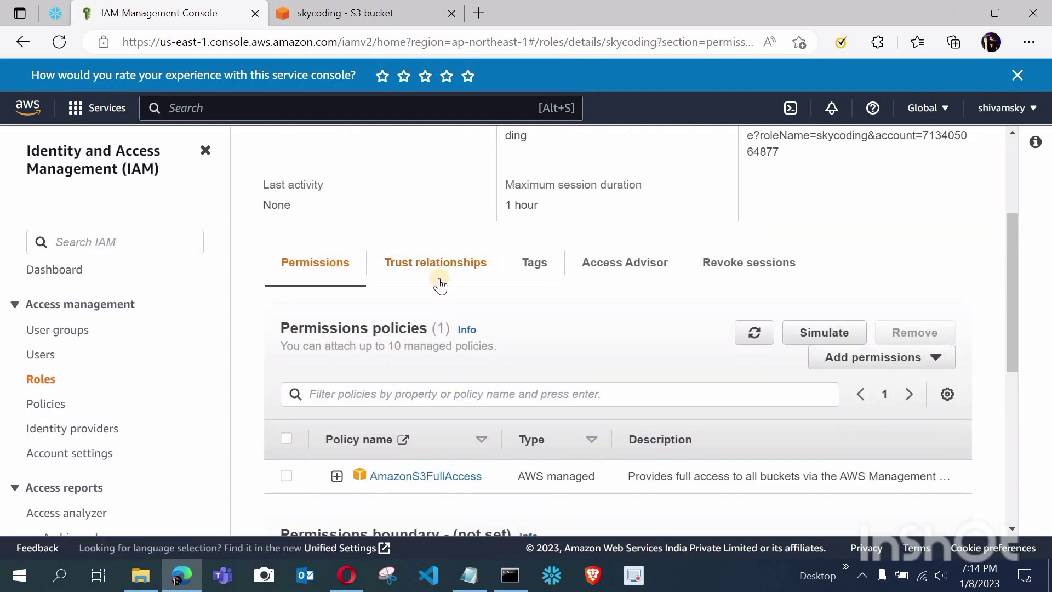
{"action": "scroll", "coordinate": [443, 284], "scroll_direction": "up", "scroll_amount": 1}
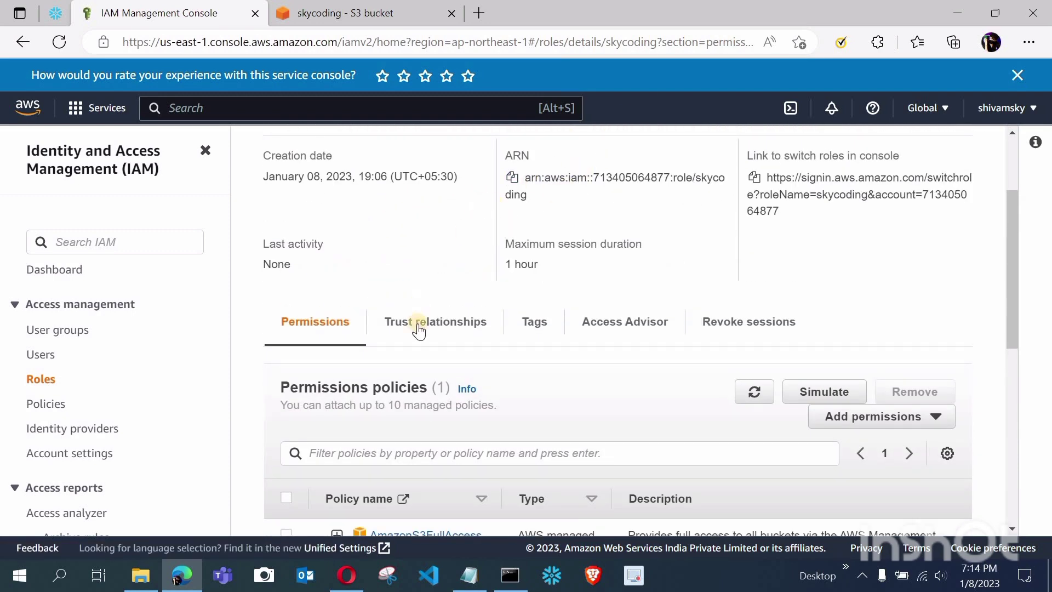
{"action": "scroll", "coordinate": [418, 326], "scroll_direction": "up", "scroll_amount": 2}
{"action": "scroll", "coordinate": [417, 307], "scroll_direction": "down", "scroll_amount": 3}
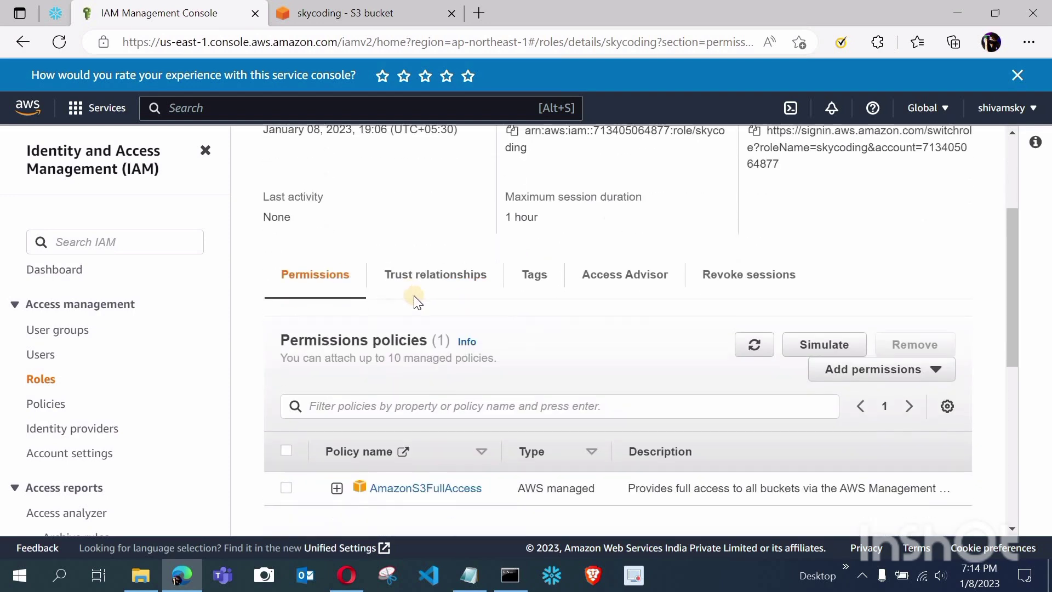
{"action": "left_click", "coordinate": [444, 281]}
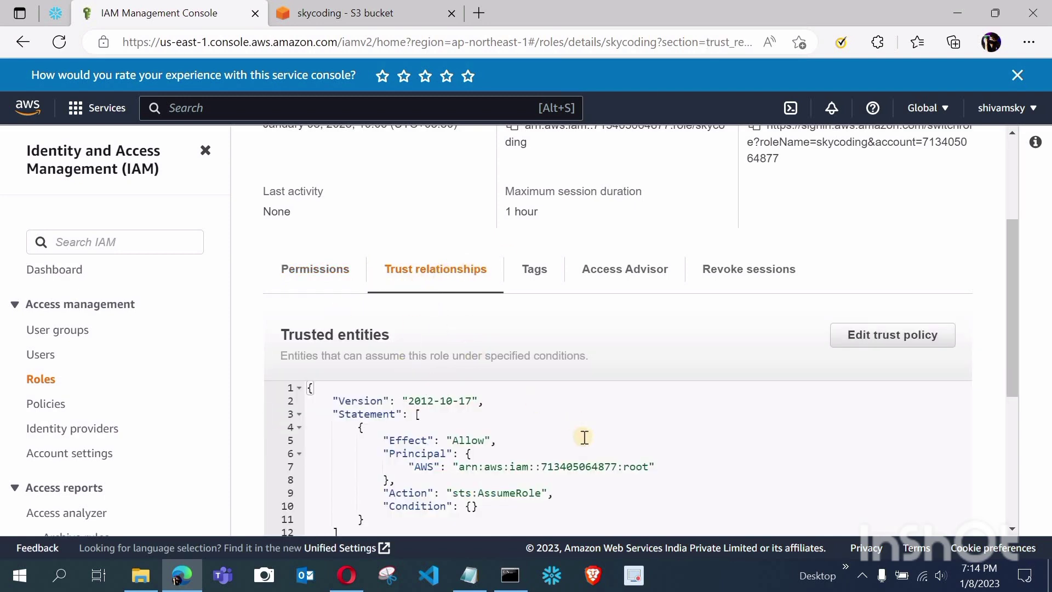
Replace the AWS principal in the skycoding role's trust policy with the copied Snowflake IAM user ARN and update the policy
{"action": "scroll", "coordinate": [583, 437], "scroll_direction": "down", "scroll_amount": 3}
{"action": "scroll", "coordinate": [886, 228], "scroll_direction": "up", "scroll_amount": 1}
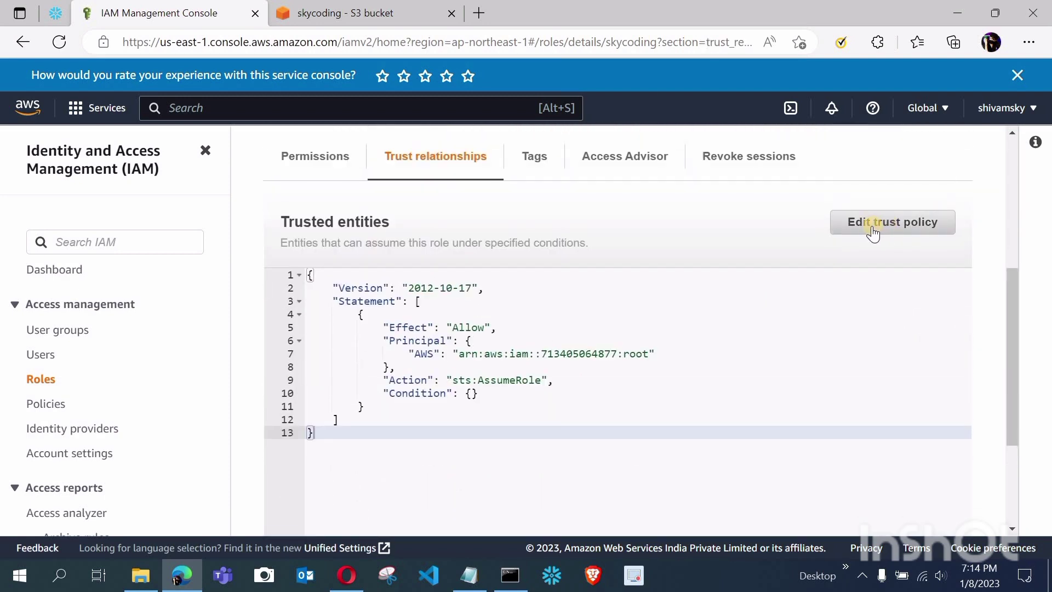
{"action": "left_click", "coordinate": [873, 230]}
{"action": "left_click", "coordinate": [329, 356]}
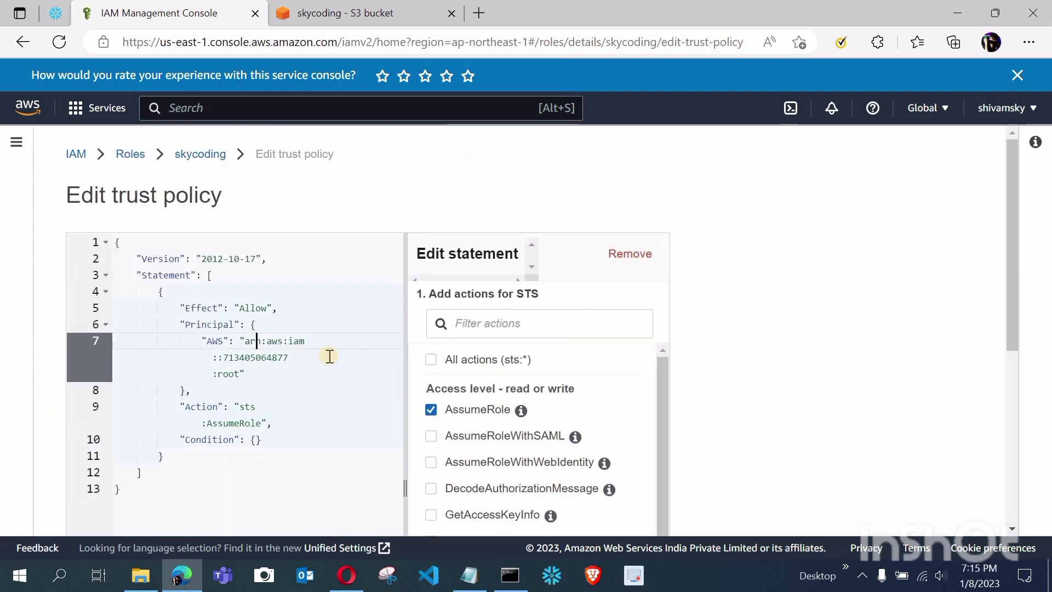
{"action": "left_click", "coordinate": [254, 345]}
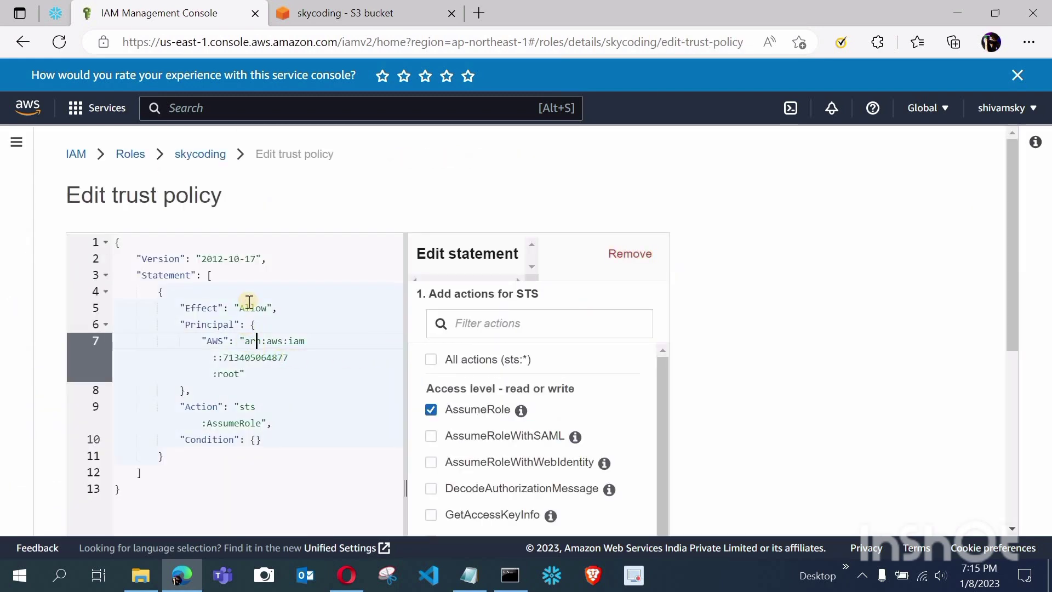
{"action": "left_click", "coordinate": [66, 17]}
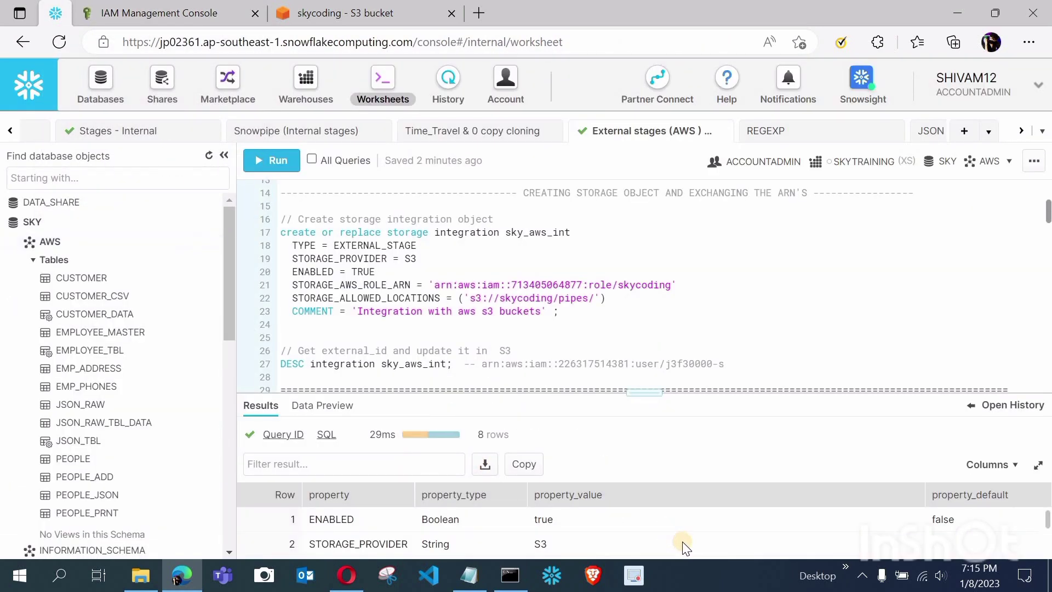
{"action": "scroll", "coordinate": [684, 543], "scroll_direction": "down", "scroll_amount": 3}
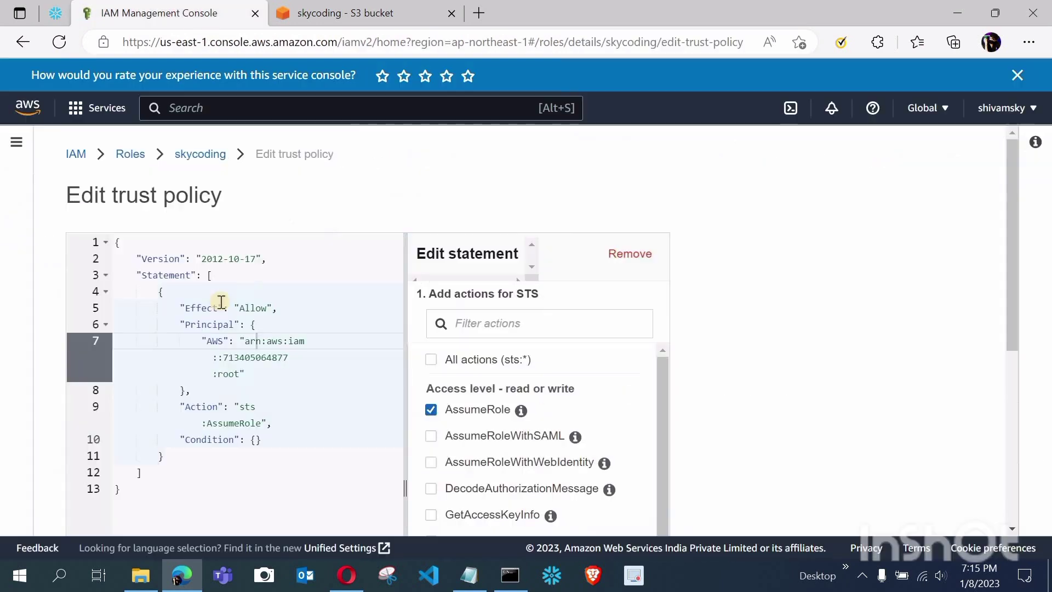
{"action": "left_click", "coordinate": [181, 12]}
{"action": "left_click_drag", "start_coordinate": [246, 340], "coordinate": [240, 373]}
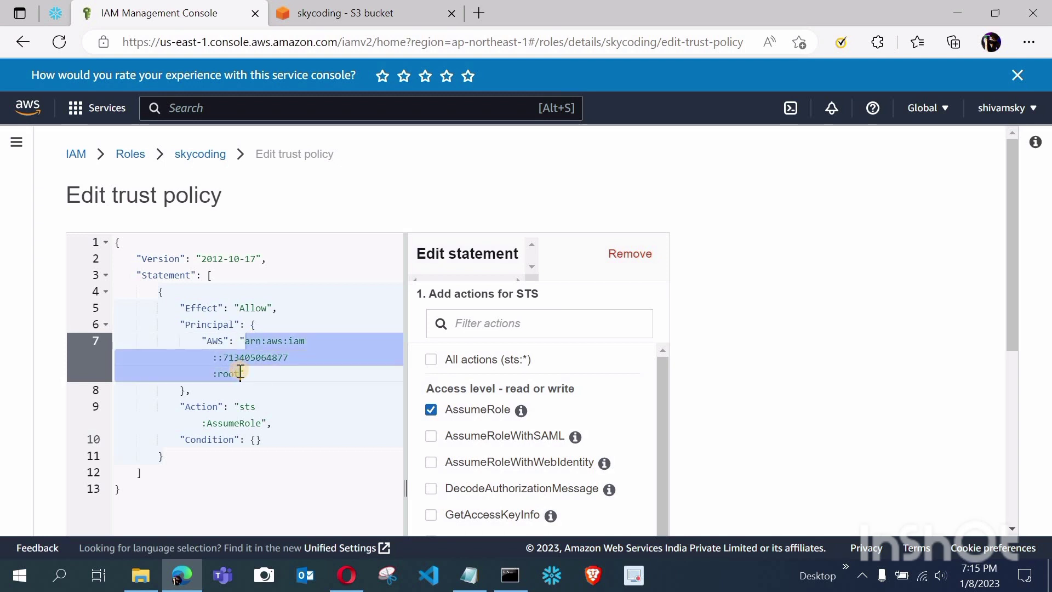
{"action": "key", "text": "ctrl+v"}
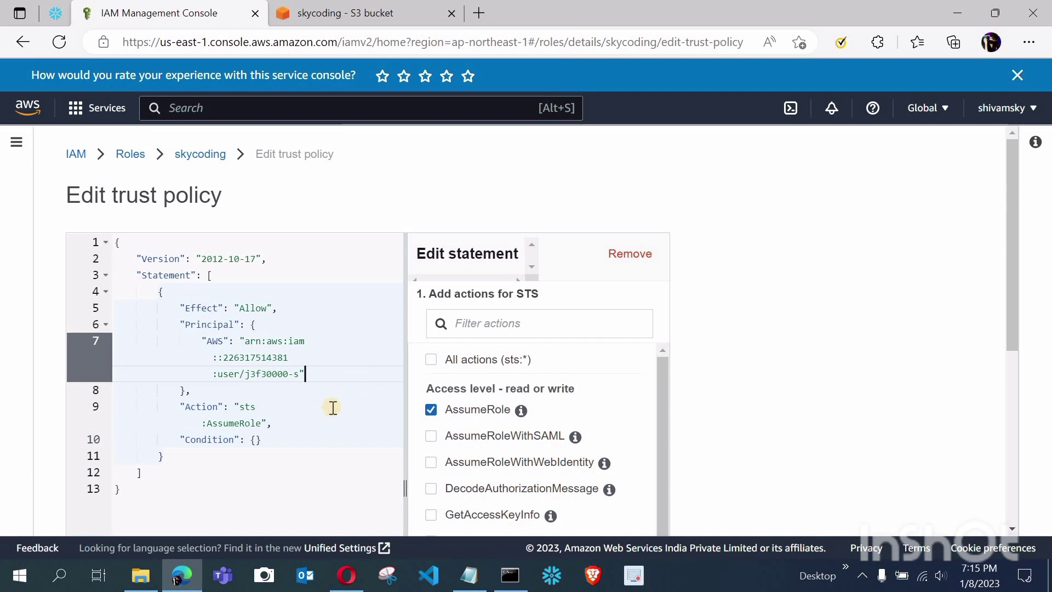
{"action": "scroll", "coordinate": [332, 407], "scroll_direction": "down", "scroll_amount": 6}
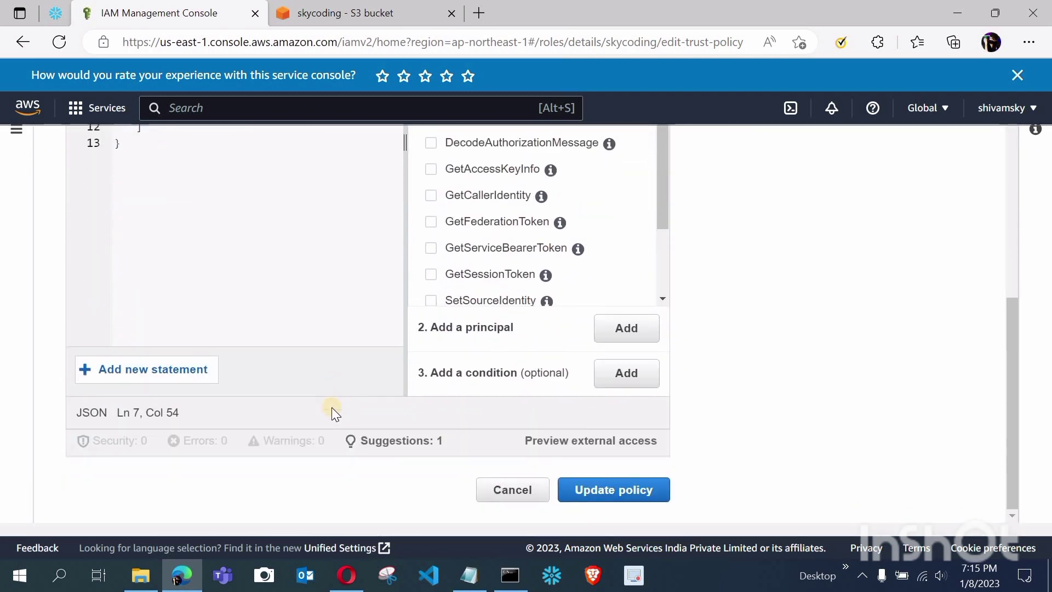
{"action": "left_click", "coordinate": [625, 500]}
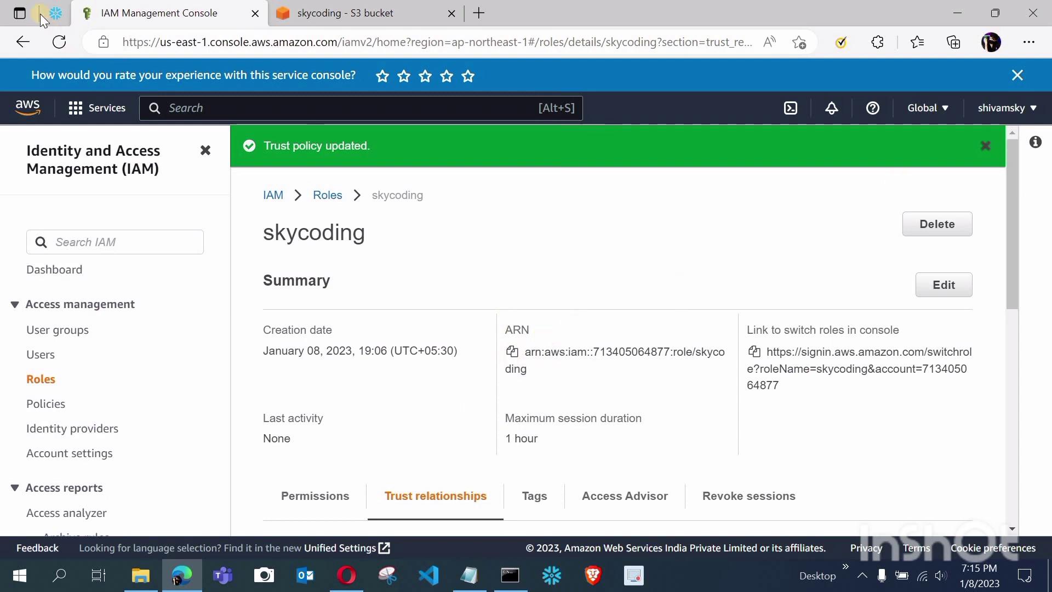
Compare the STORAGE_AWS_IAM_USER_ARN value in Snowflake with the AWS principal in the skycoding role's trust policy
{"action": "left_click", "coordinate": [55, 13]}
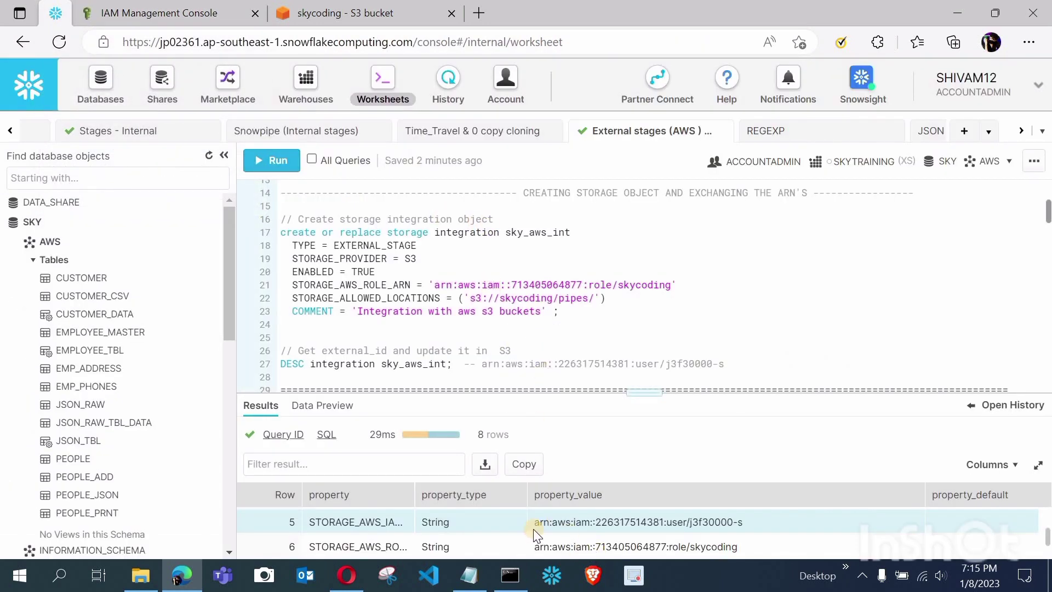
{"action": "left_click_drag", "start_coordinate": [536, 525], "coordinate": [750, 525]}
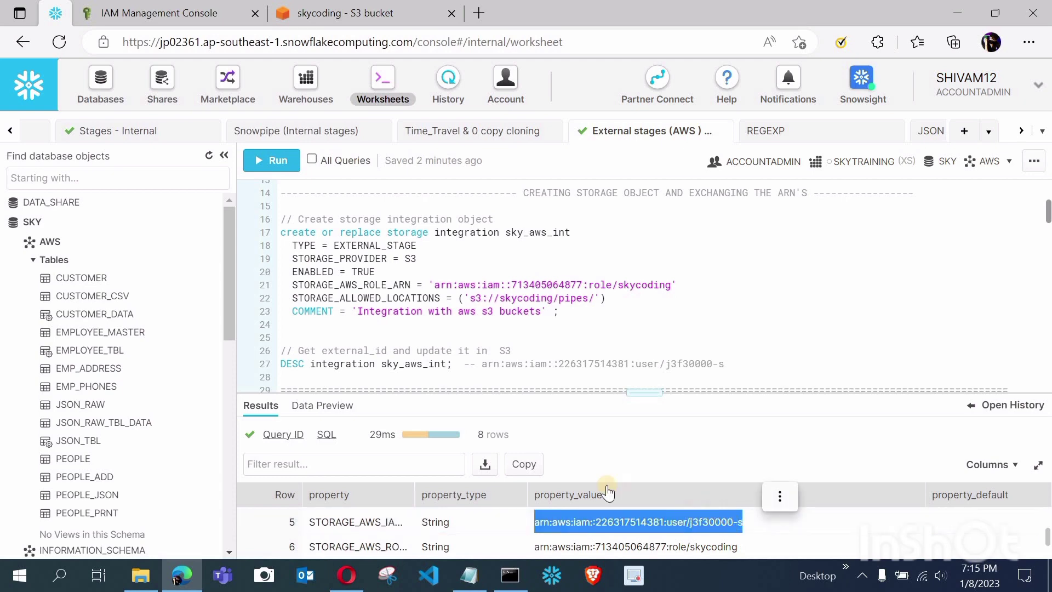
{"action": "left_click", "coordinate": [156, 12]}
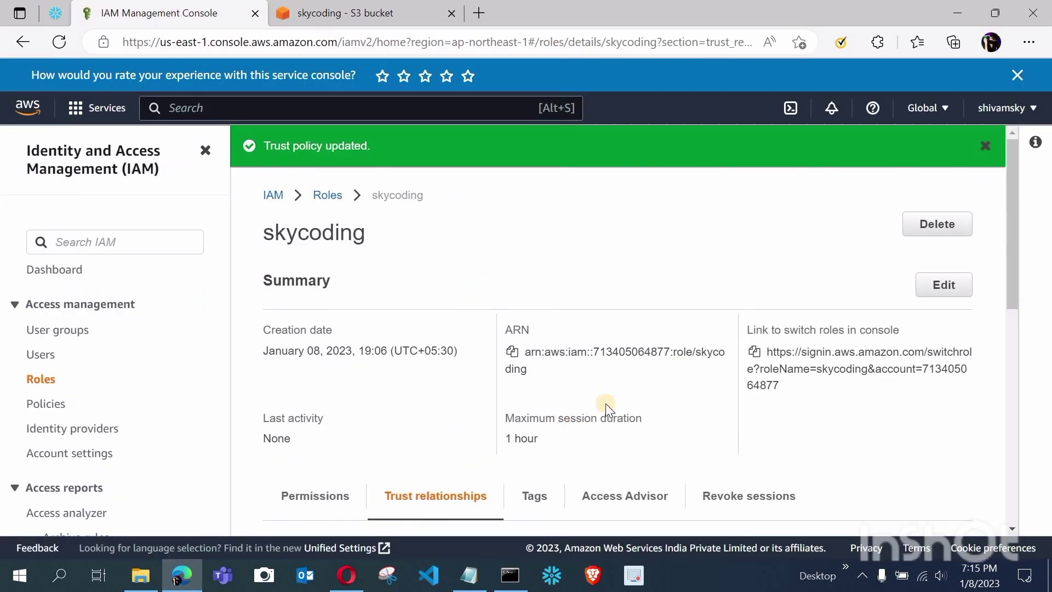
{"action": "scroll", "coordinate": [603, 400], "scroll_direction": "down", "scroll_amount": 4}
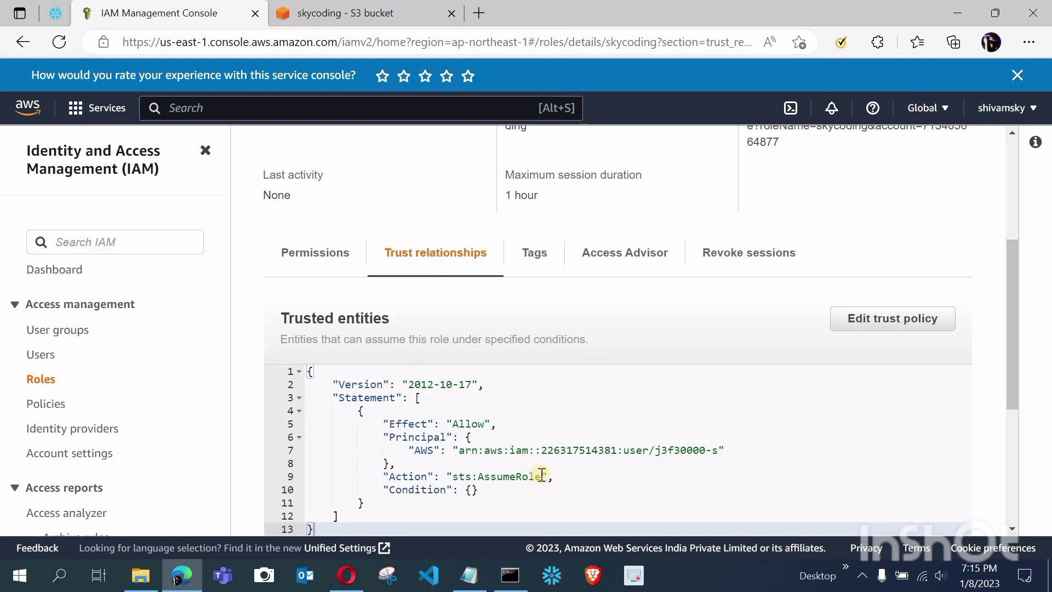
{"action": "scroll", "coordinate": [542, 474], "scroll_direction": "down", "scroll_amount": 1}
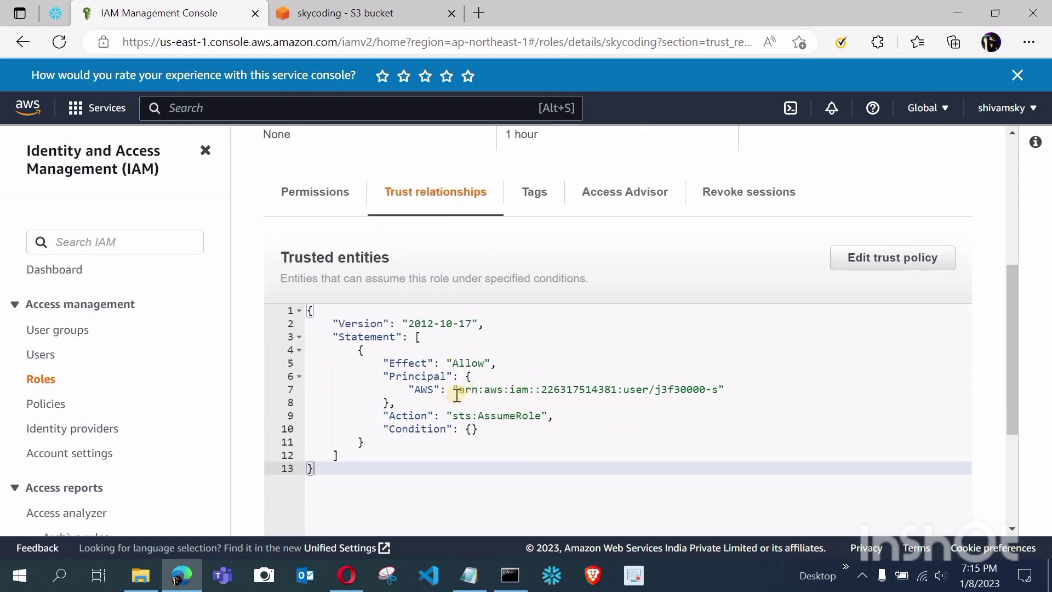
{"action": "left_click_drag", "start_coordinate": [459, 392], "coordinate": [724, 394]}
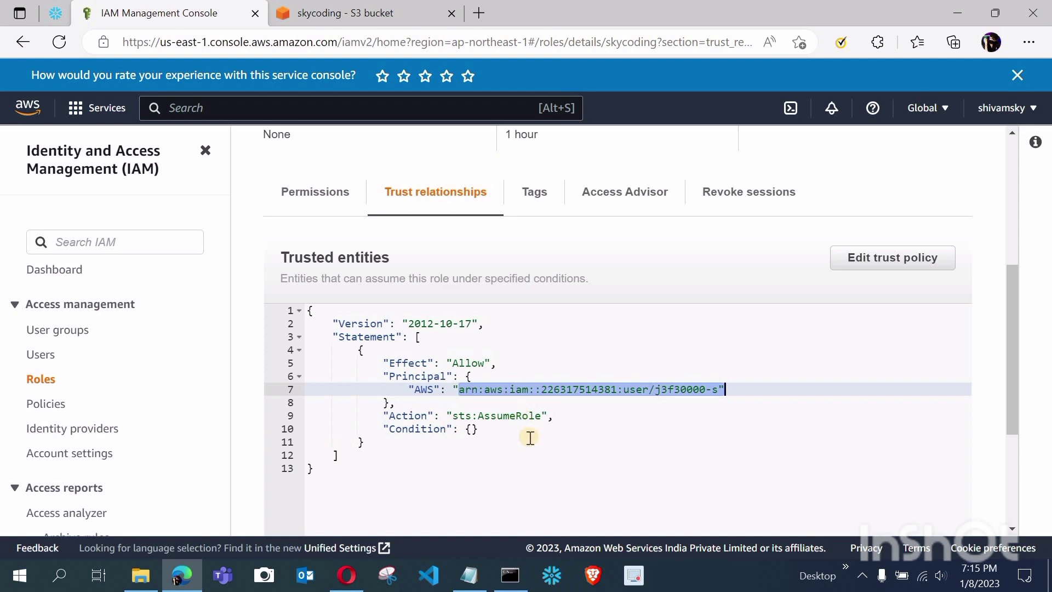
{"action": "left_click", "coordinate": [506, 462]}
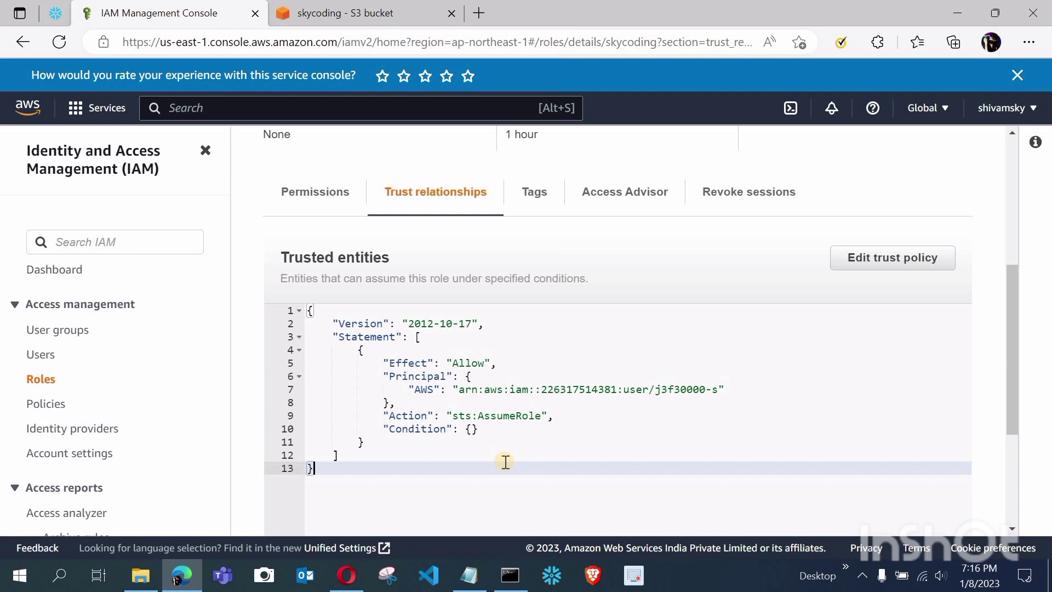
Copy the skycoding role's ARN in IAM and compare it with STORAGE_AWS_ROLE_ARN in the Snowflake integration statement
{"action": "left_click", "coordinate": [57, 12]}
{"action": "left_click", "coordinate": [108, 8]}
{"action": "scroll", "coordinate": [494, 230], "scroll_direction": "up", "scroll_amount": 4}
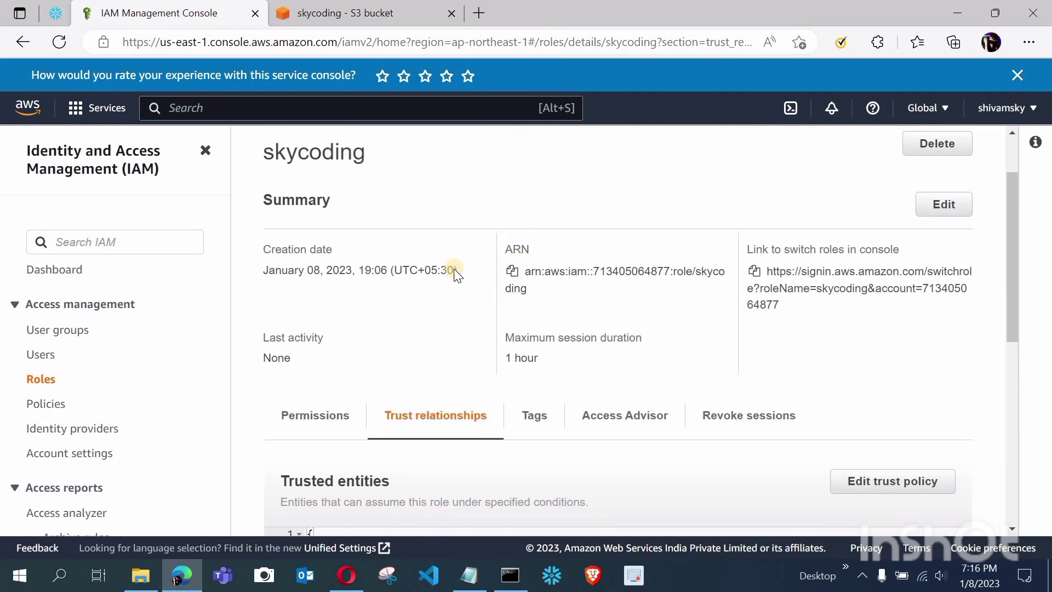
{"action": "left_click", "coordinate": [513, 273]}
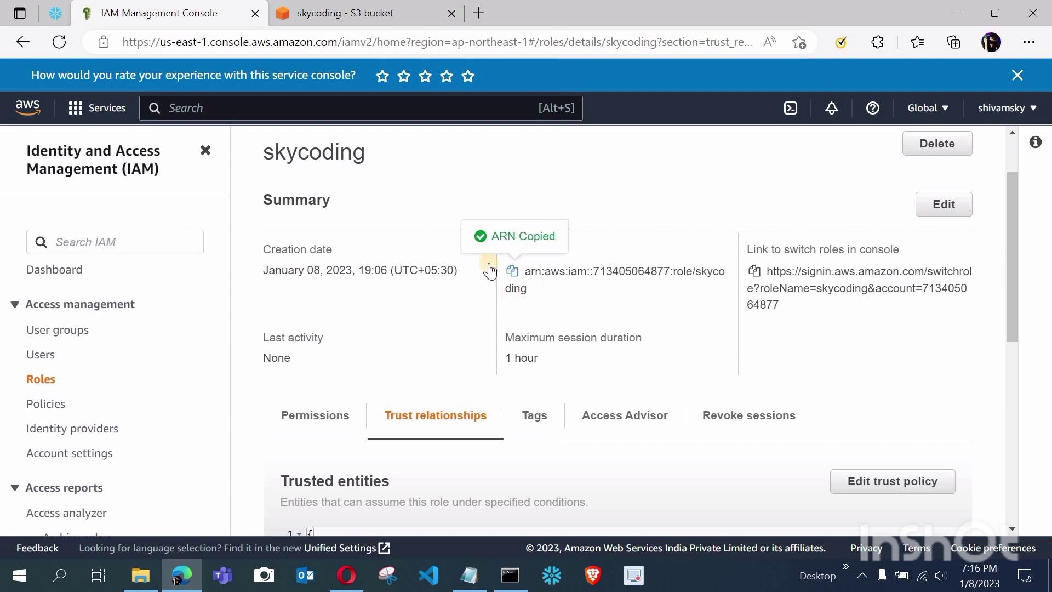
{"action": "left_click", "coordinate": [60, 13]}
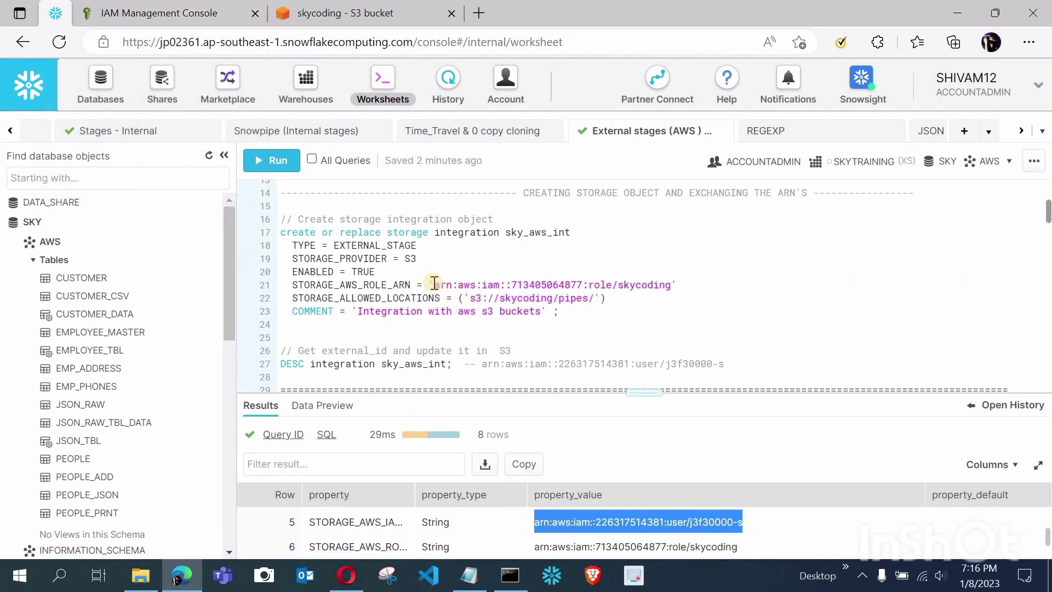
{"action": "left_click_drag", "start_coordinate": [431, 285], "coordinate": [671, 286]}
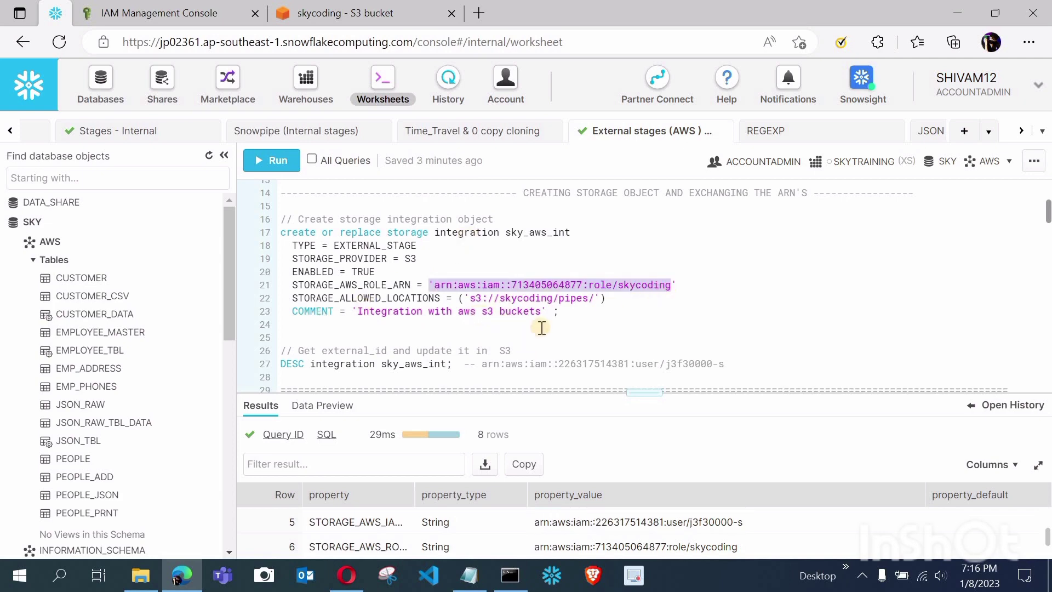
{"action": "left_click", "coordinate": [580, 314]}
Enlarge the results area, widen the property column, and highlight the STORAGE_AWS_IAM_USER_ARN value
{"action": "scroll", "coordinate": [581, 314], "scroll_direction": "down", "scroll_amount": 3}
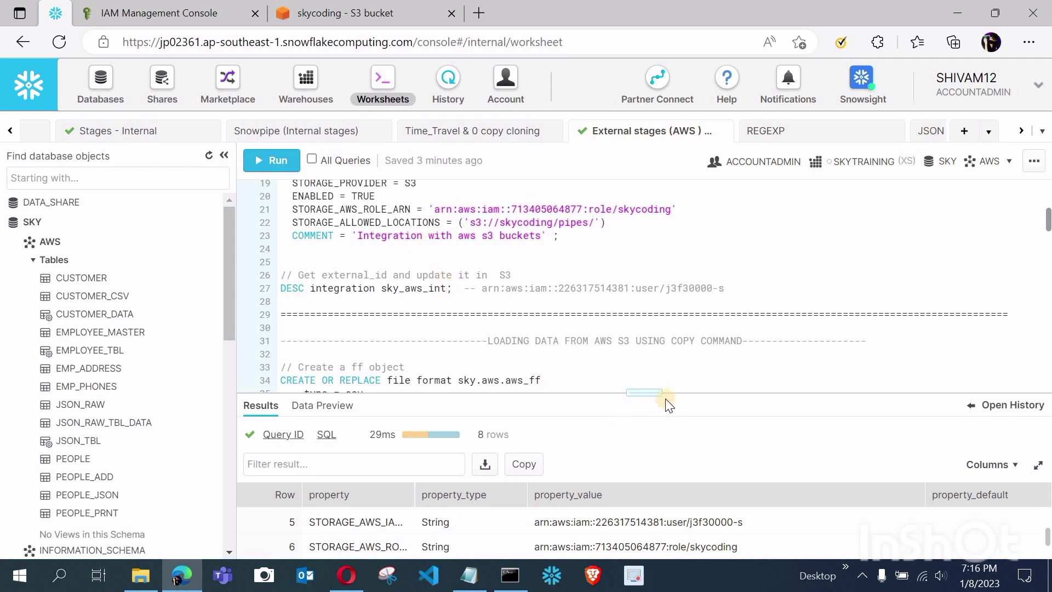
{"action": "left_click_drag", "start_coordinate": [654, 275], "coordinate": [654, 273]}
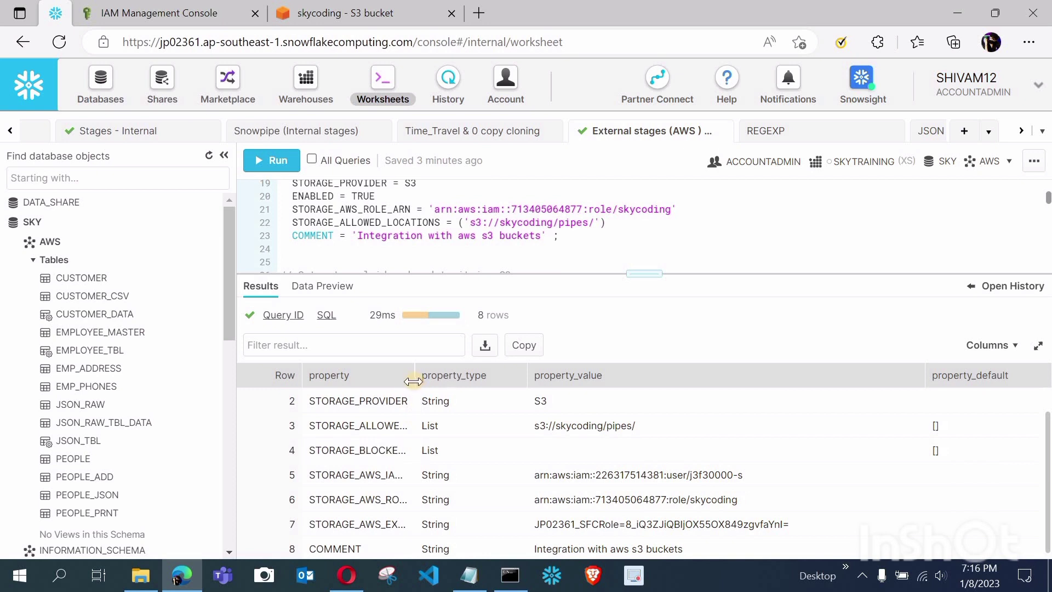
{"action": "double_click", "coordinate": [536, 372]}
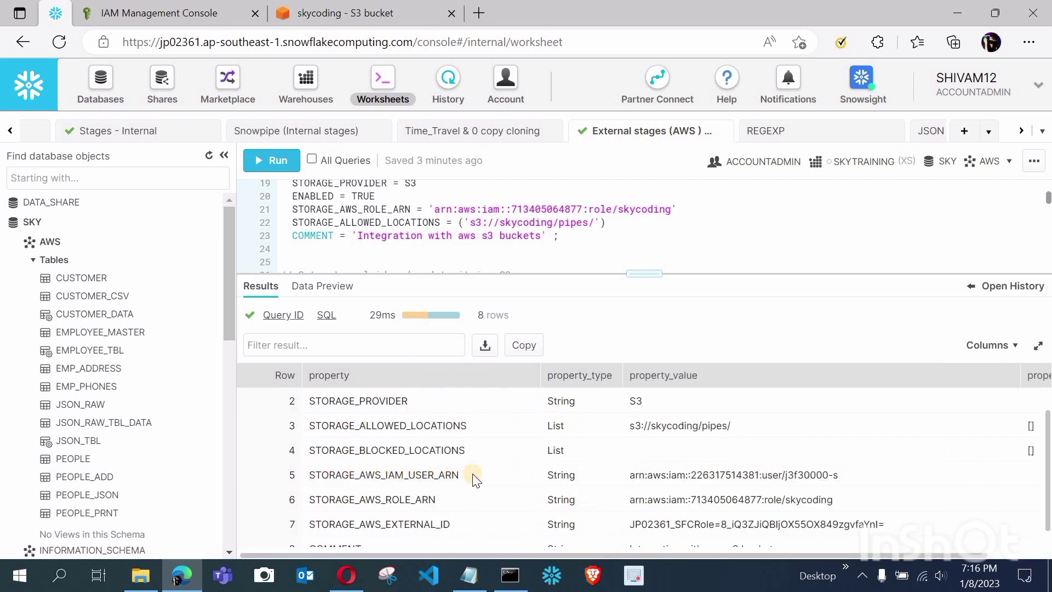
{"action": "left_click_drag", "start_coordinate": [629, 476], "coordinate": [855, 475]}
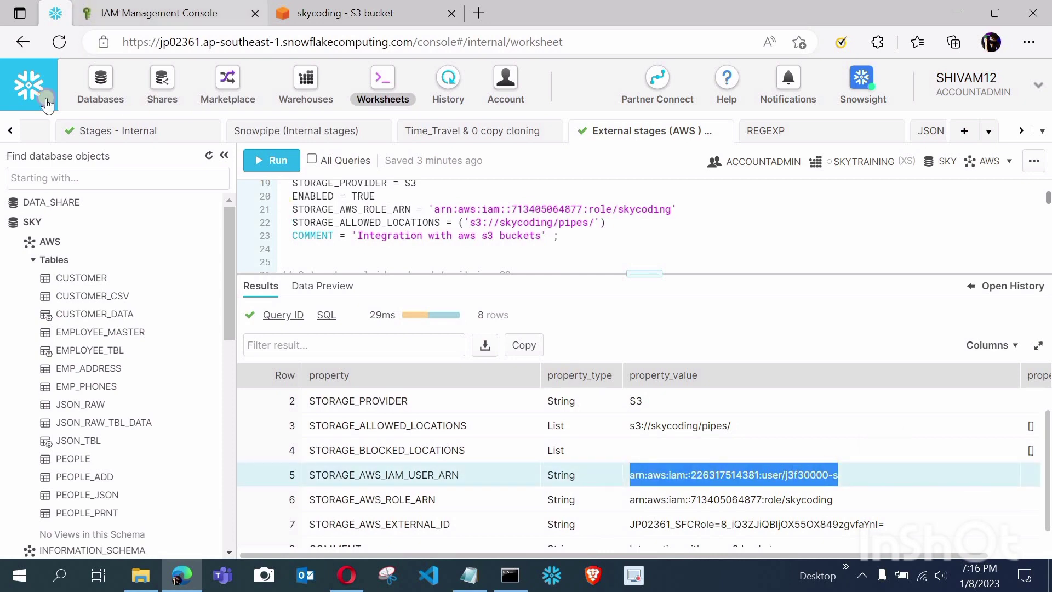
Check the AWS principal ARN in the skycoding role's trusted entities in IAM
{"action": "left_click", "coordinate": [124, 12]}
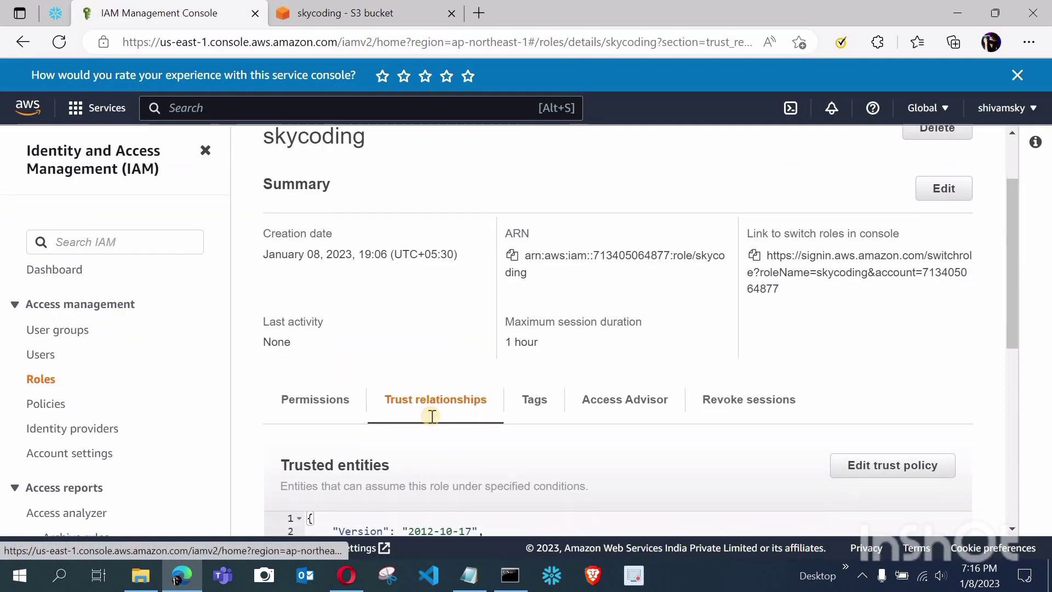
{"action": "scroll", "coordinate": [430, 406], "scroll_direction": "down", "scroll_amount": 5}
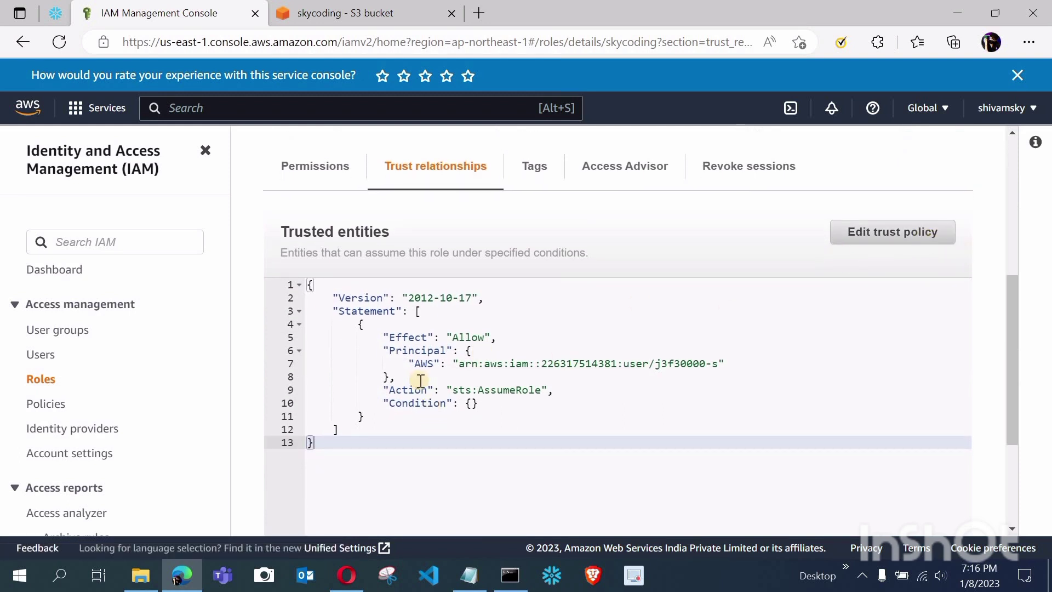
{"action": "left_click_drag", "start_coordinate": [460, 365], "coordinate": [721, 366]}
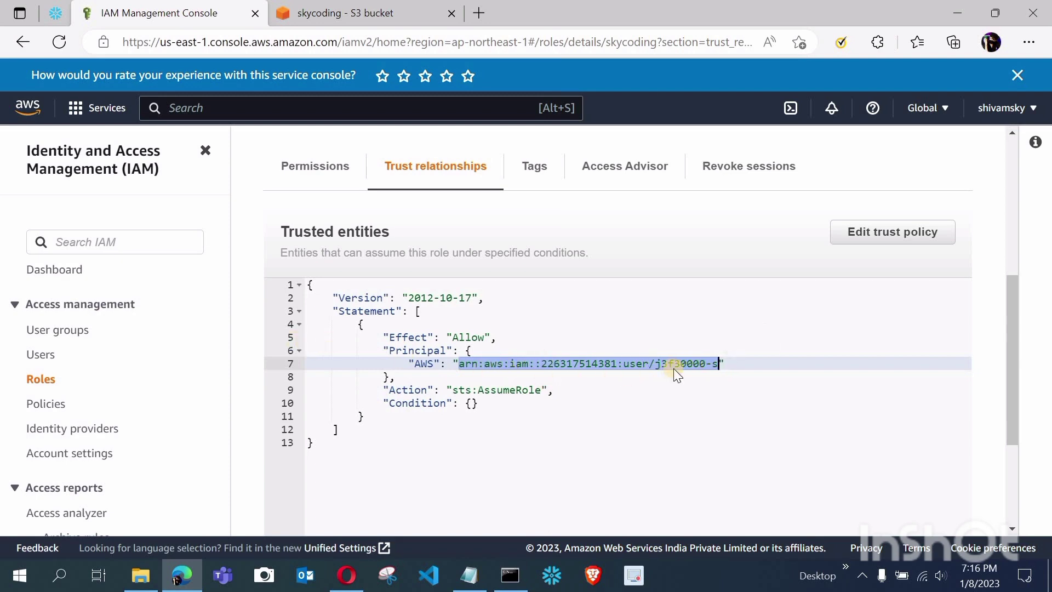
{"action": "left_click", "coordinate": [678, 418]}
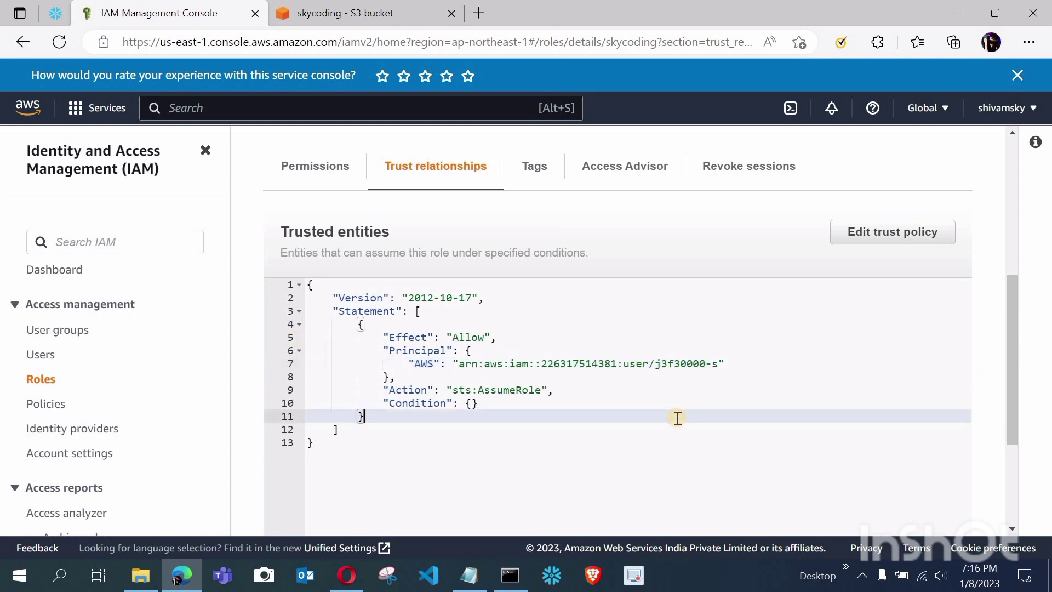
Check the properties and objects of the pipes/ folder in the skycoding S3 bucket
{"action": "scroll", "coordinate": [678, 418], "scroll_direction": "down", "scroll_amount": 3}
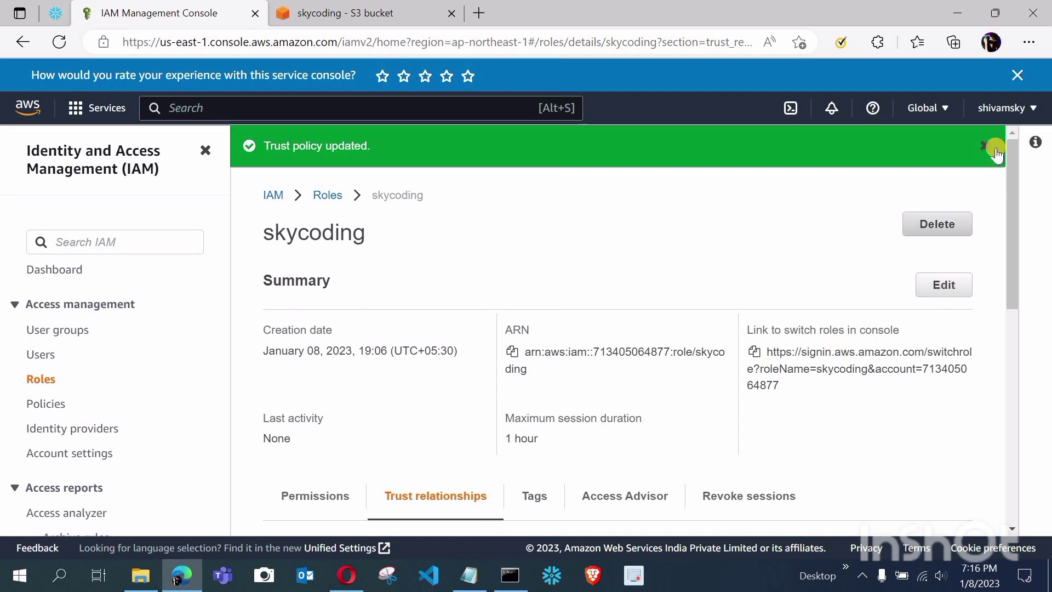
{"action": "left_click", "coordinate": [305, 11]}
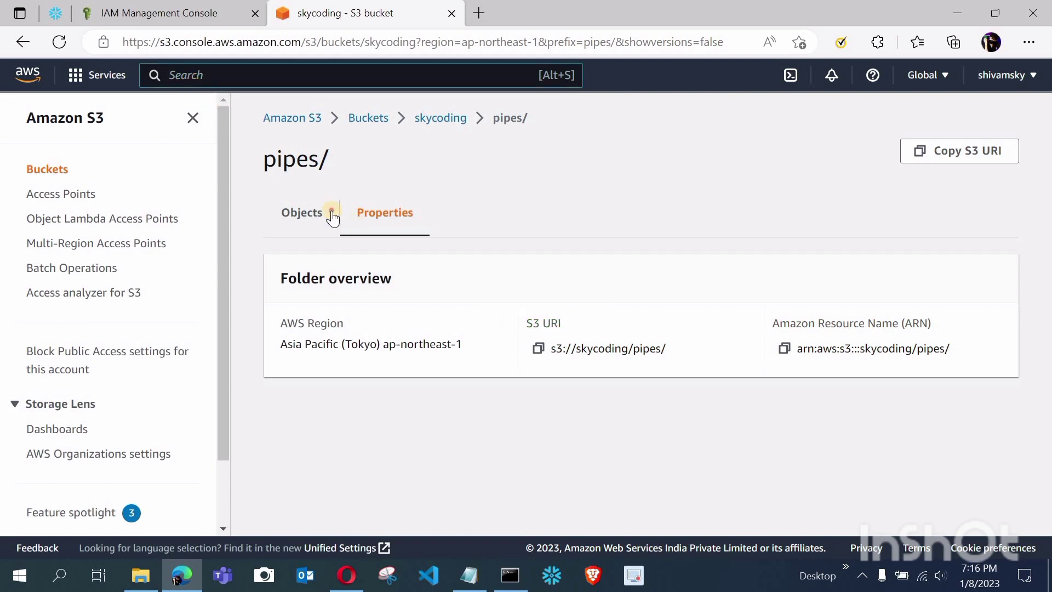
{"action": "left_click", "coordinate": [298, 240]}
{"action": "left_click", "coordinate": [399, 215]}
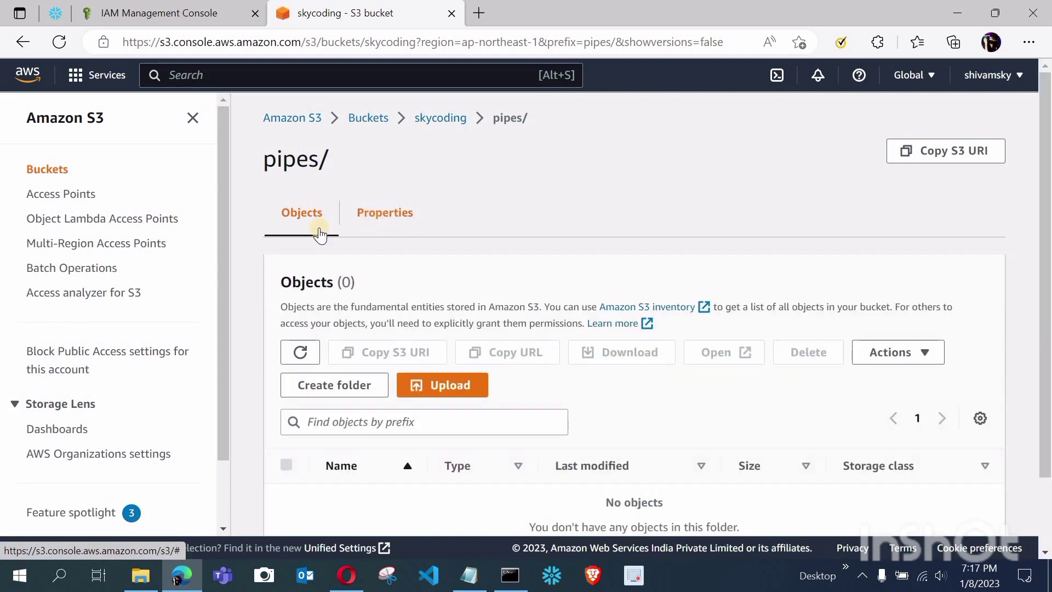
{"action": "left_click", "coordinate": [302, 225]}
{"action": "scroll", "coordinate": [523, 496], "scroll_direction": "down", "scroll_amount": 1}
{"action": "left_click", "coordinate": [211, 11]}
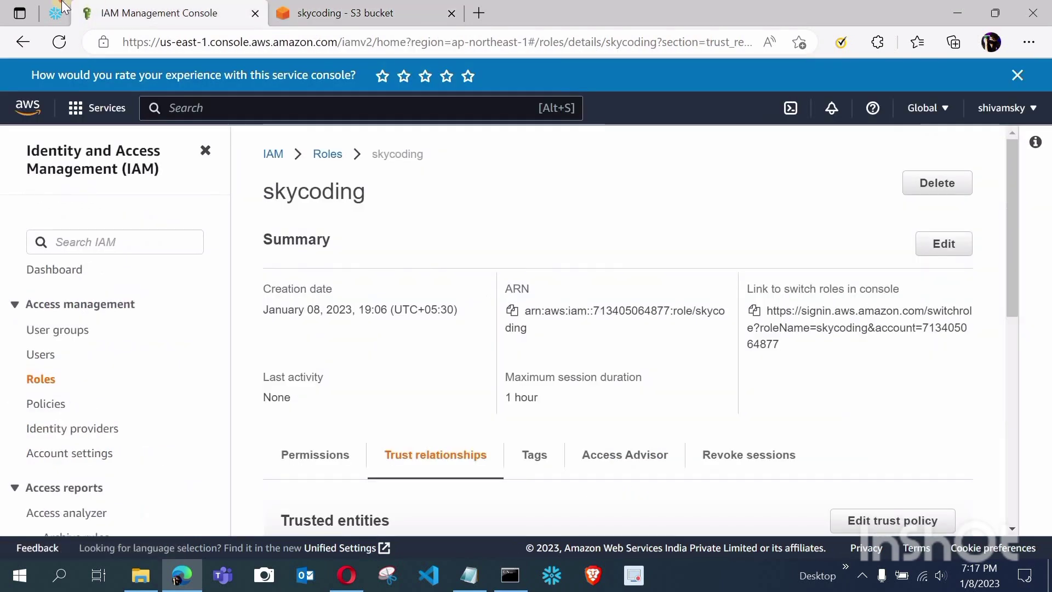
In Snowflake, add a CREATE OR REPLACE STAGE sky.aws.stage_aws statement below the DESC line with URL 's3://skycoding/pipes/' and STORAGE_INTEGRATION = sky_aws_int
{"action": "left_click", "coordinate": [55, 13]}
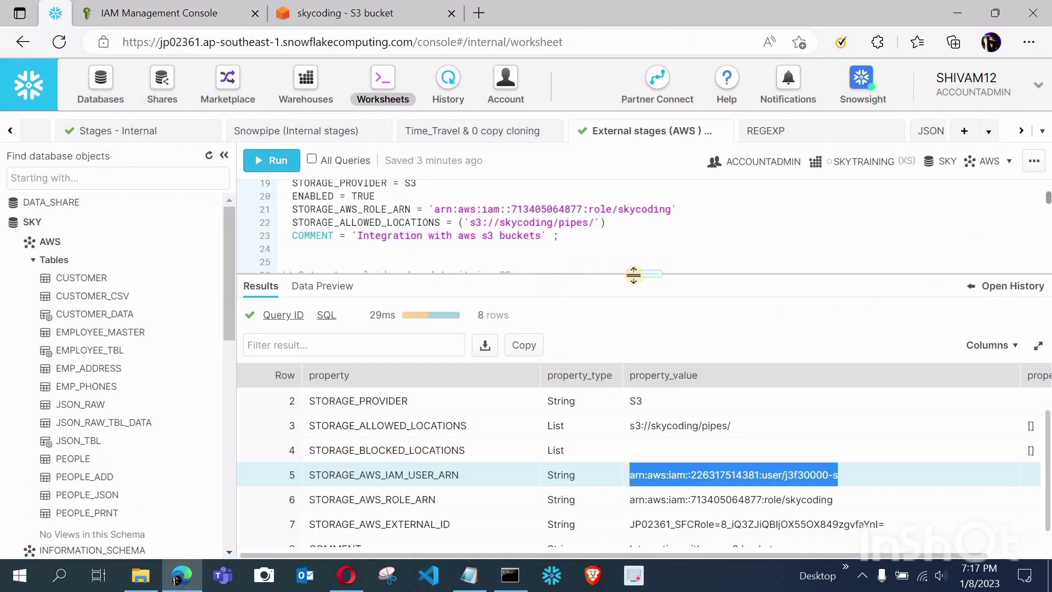
{"action": "left_click_drag", "start_coordinate": [634, 275], "coordinate": [627, 380]}
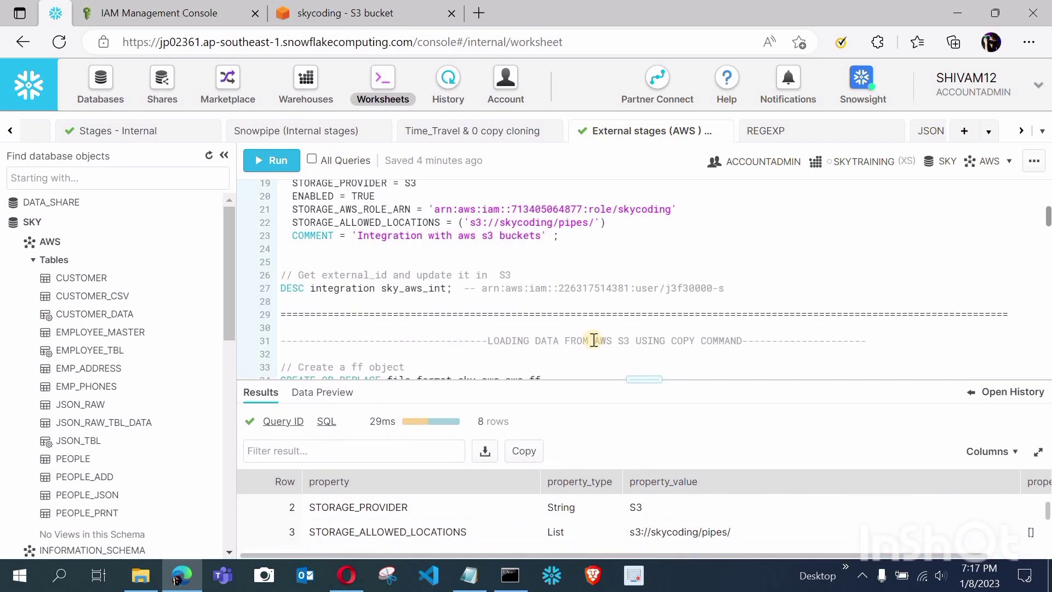
{"action": "scroll", "coordinate": [593, 340], "scroll_direction": "up", "scroll_amount": 1}
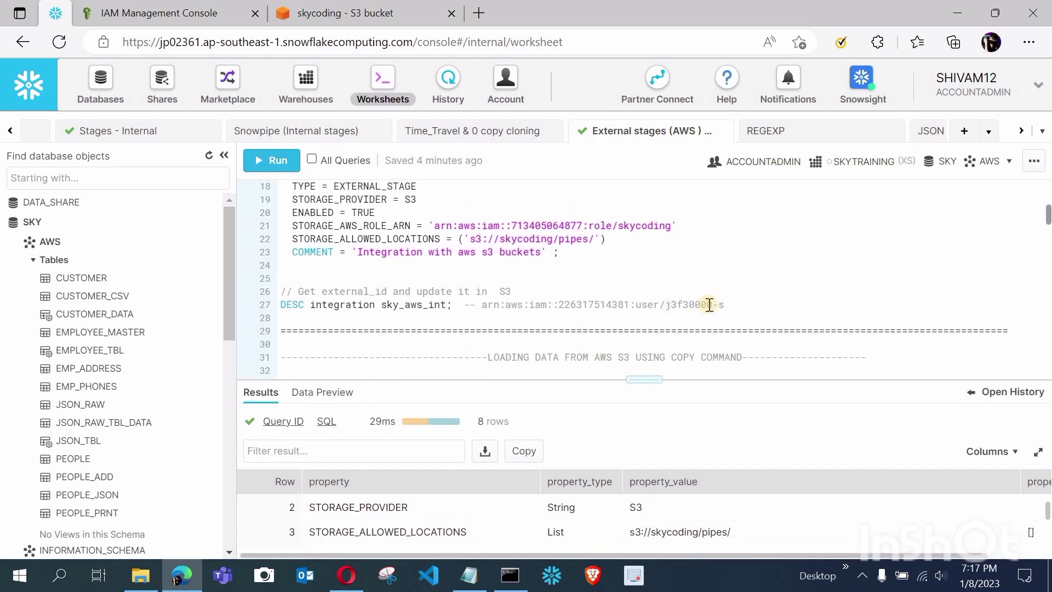
{"action": "left_click", "coordinate": [745, 305]}
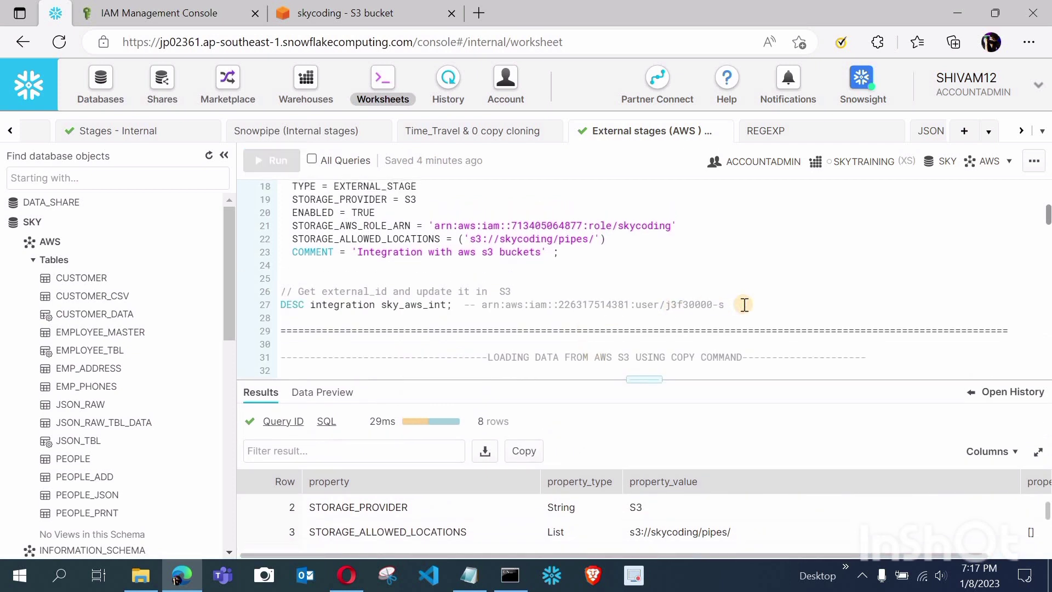
{"action": "key", "text": "Return"}
{"action": "key", "text": "Return"}
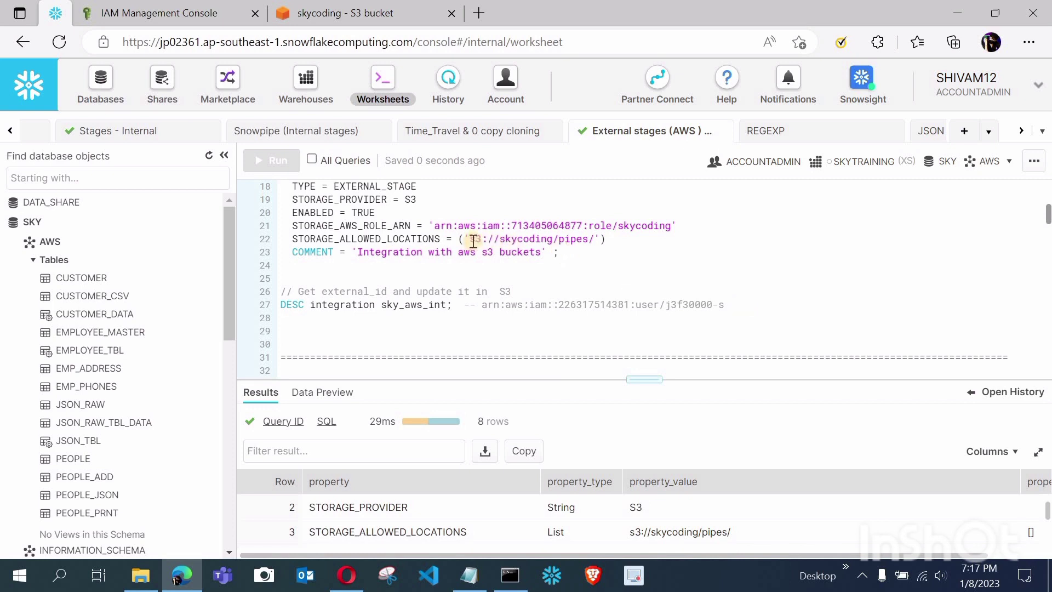
{"action": "left_click_drag", "start_coordinate": [473, 241], "coordinate": [599, 240]}
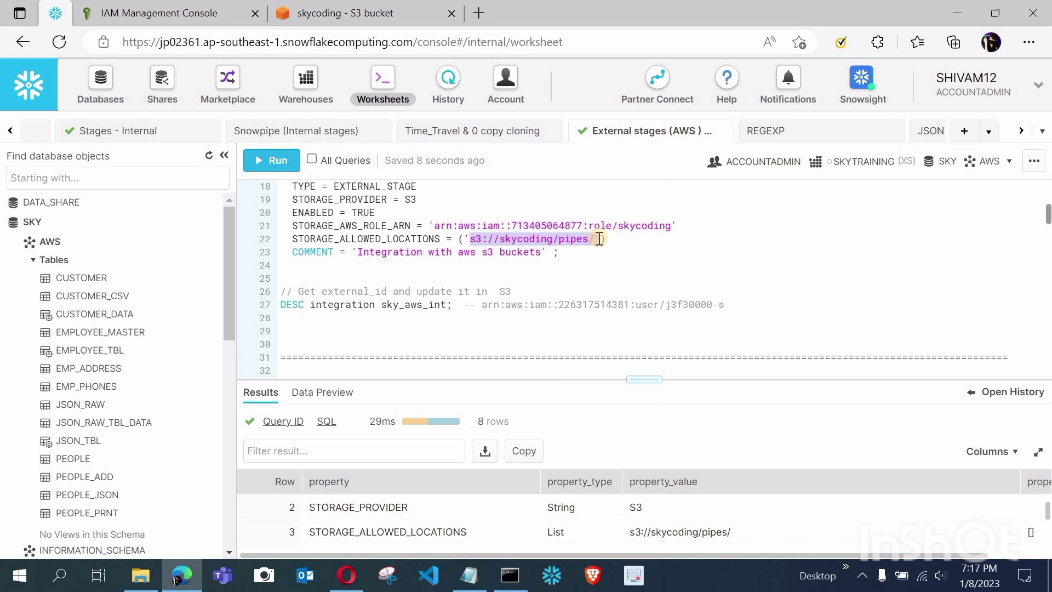
{"action": "left_click", "coordinate": [505, 320]}
{"action": "key", "text": "ctrl+v"}
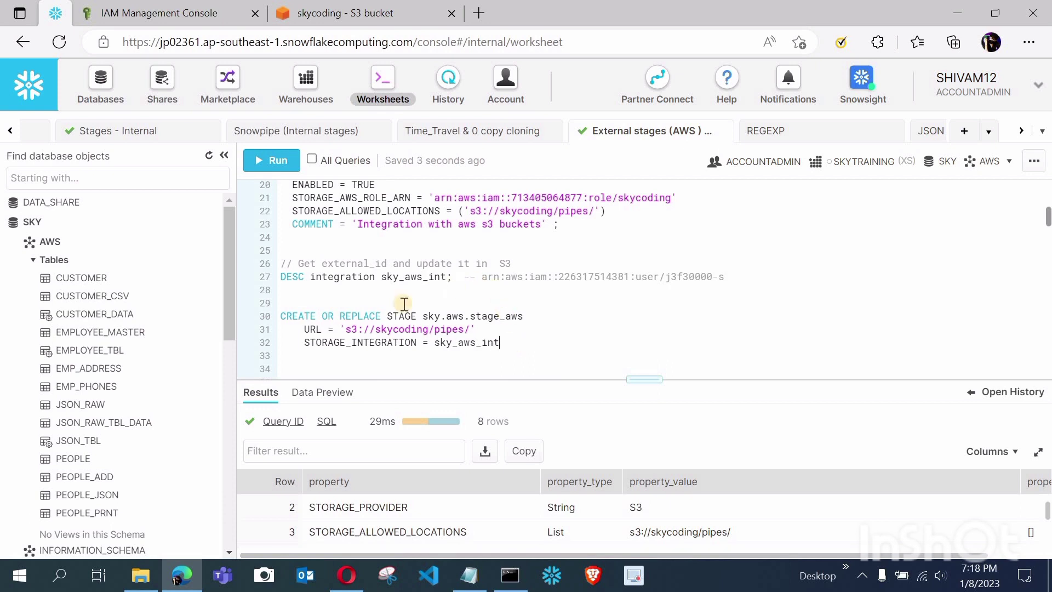
Compare the stage statement's integration name with the one in the DESC line and end the statement with a semicolon
{"action": "key", "text": "ctrl+Return"}
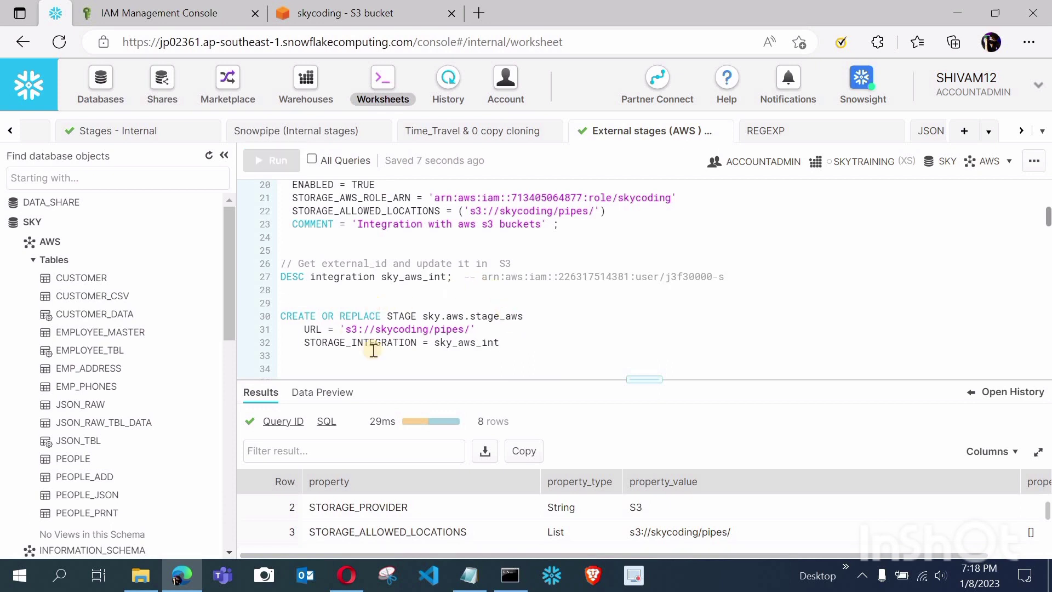
{"action": "left_click_drag", "start_coordinate": [518, 343], "coordinate": [281, 316]}
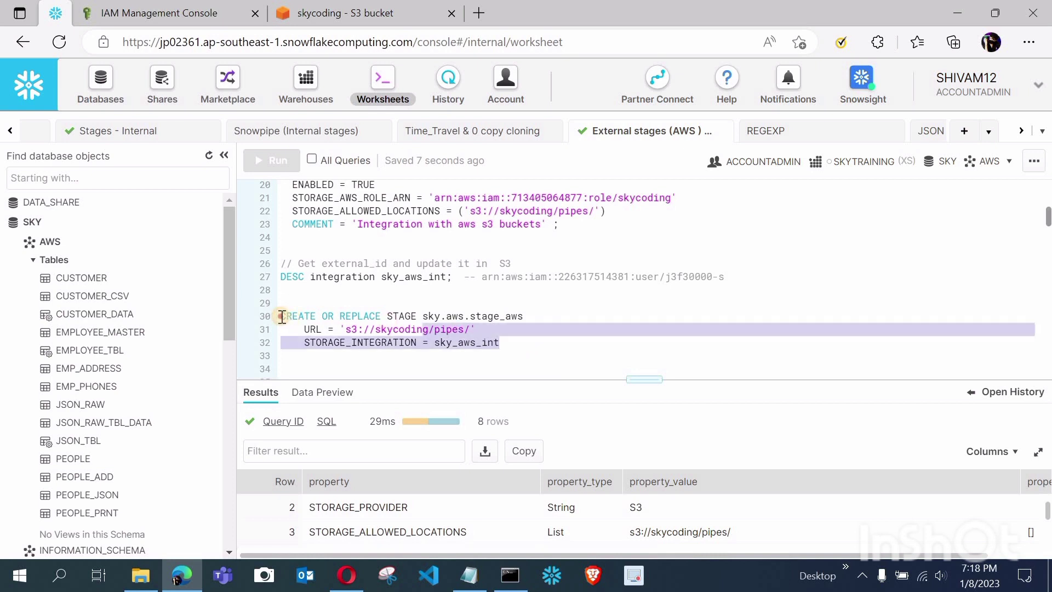
{"action": "left_click", "coordinate": [515, 342]}
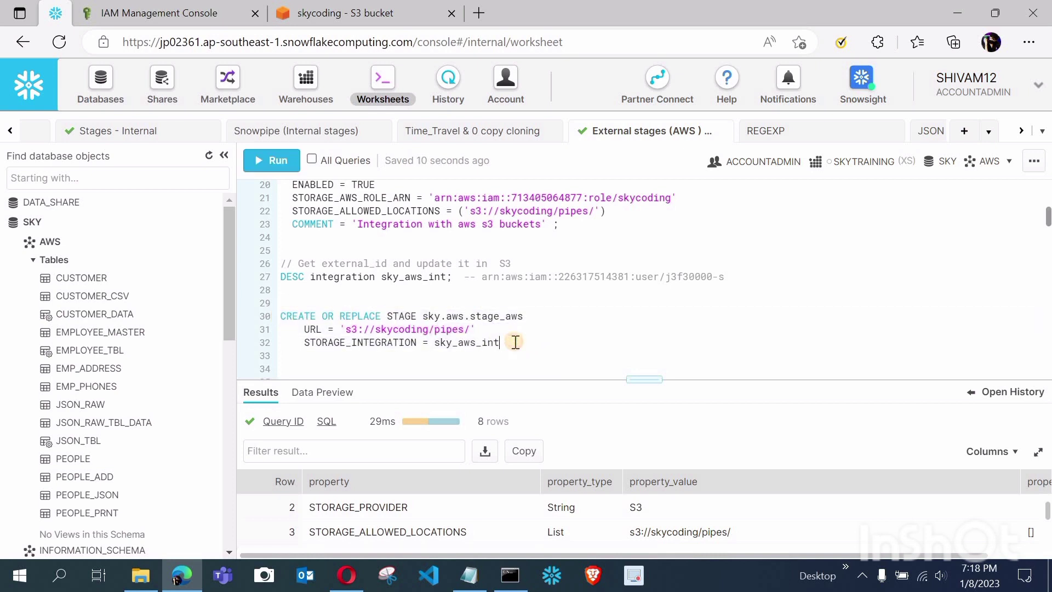
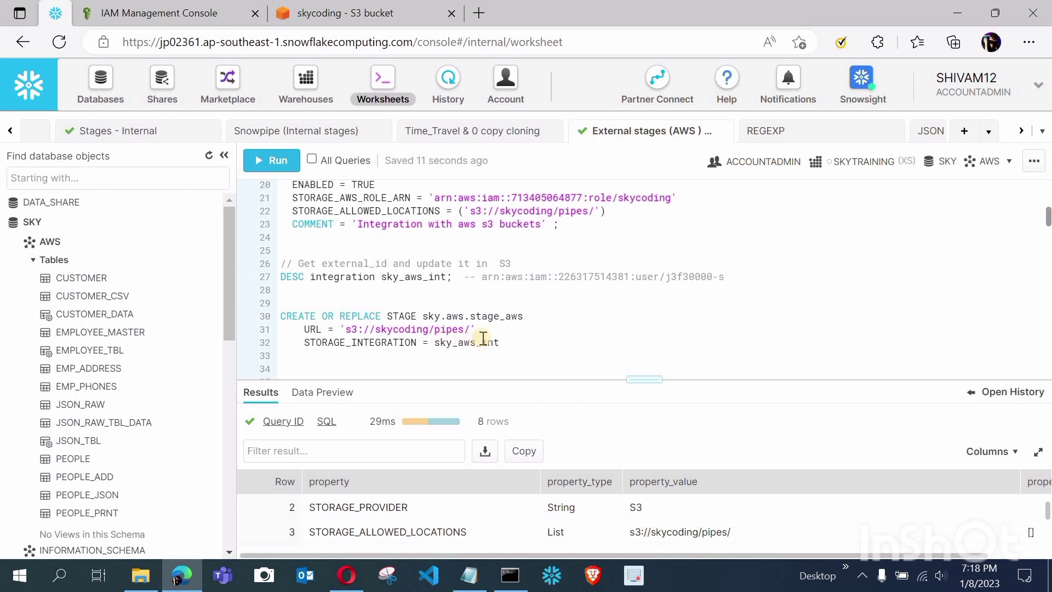
{"action": "scroll", "coordinate": [383, 284], "scroll_direction": "up", "scroll_amount": 1}
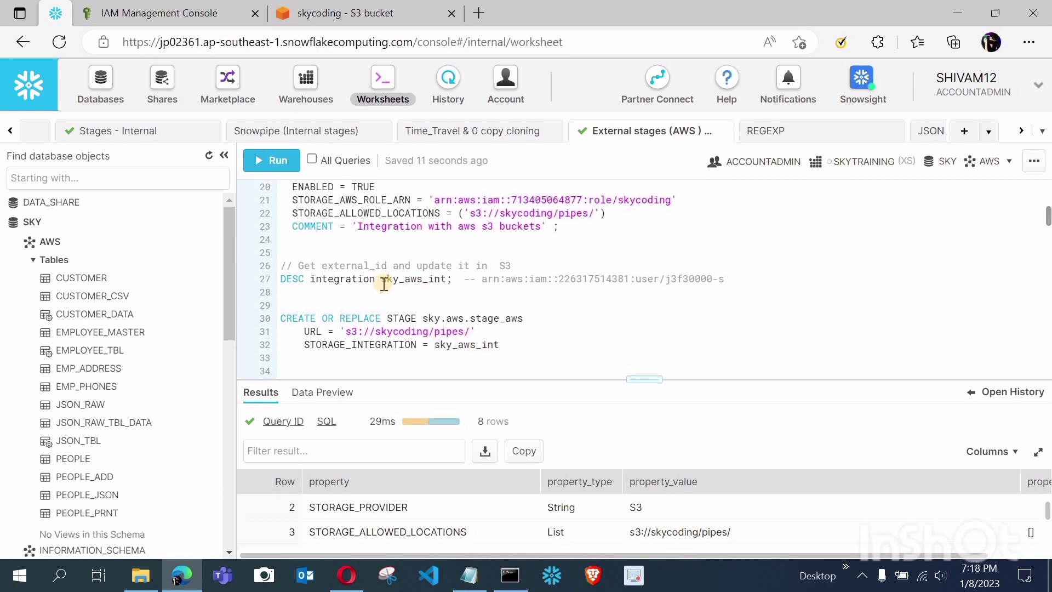
{"action": "double_click", "coordinate": [445, 281]}
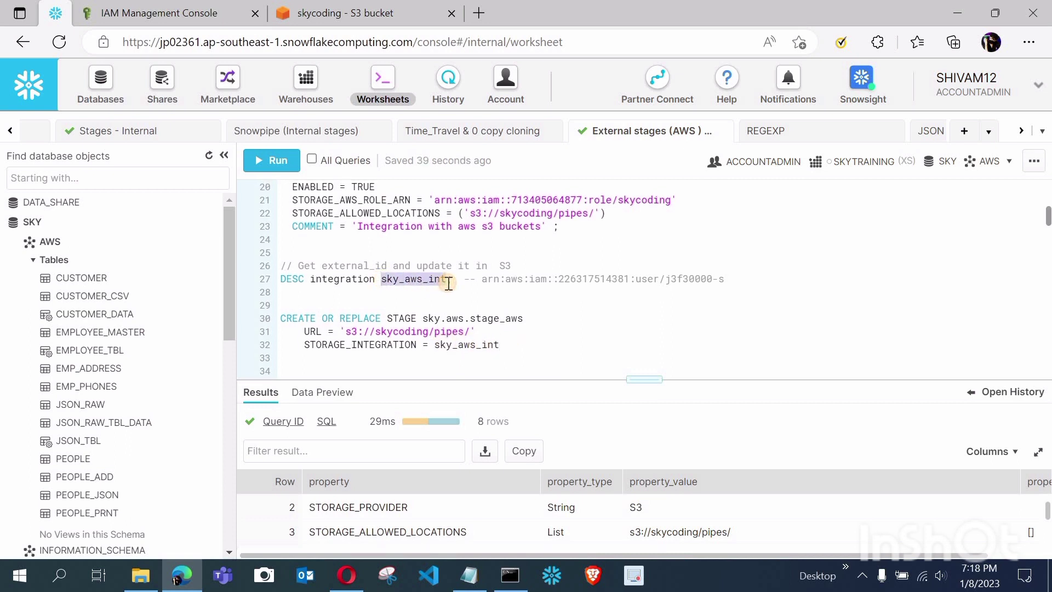
{"action": "left_click", "coordinate": [518, 344]}
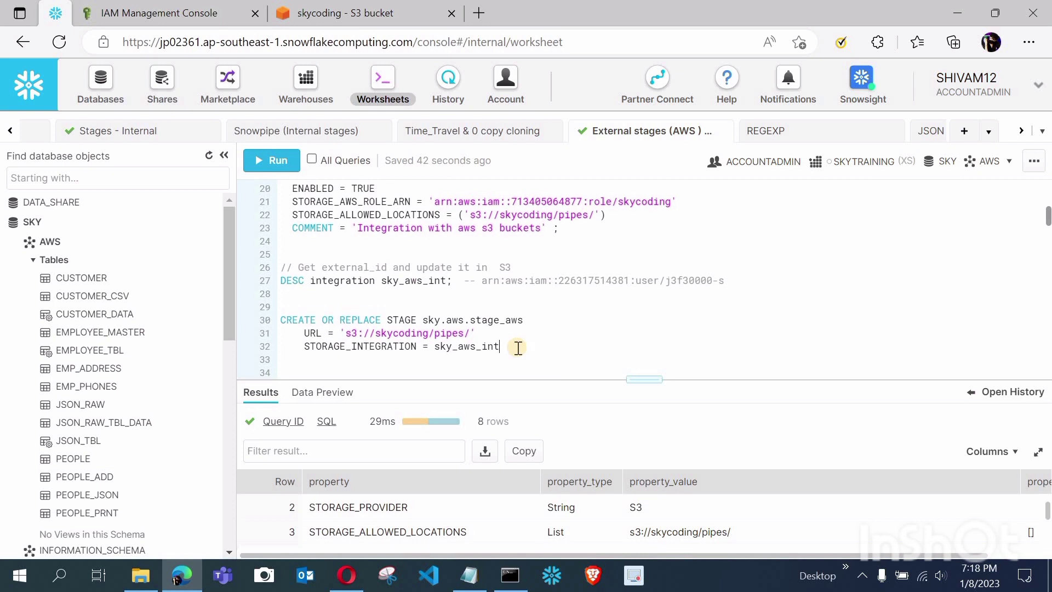
{"action": "type", "text": ";"}
Upload the file 01_sample_user_email.csv to the pipes/ folder of the skycoding S3 bucket
{"action": "left_click", "coordinate": [340, 13]}
{"action": "left_click", "coordinate": [635, 515]}
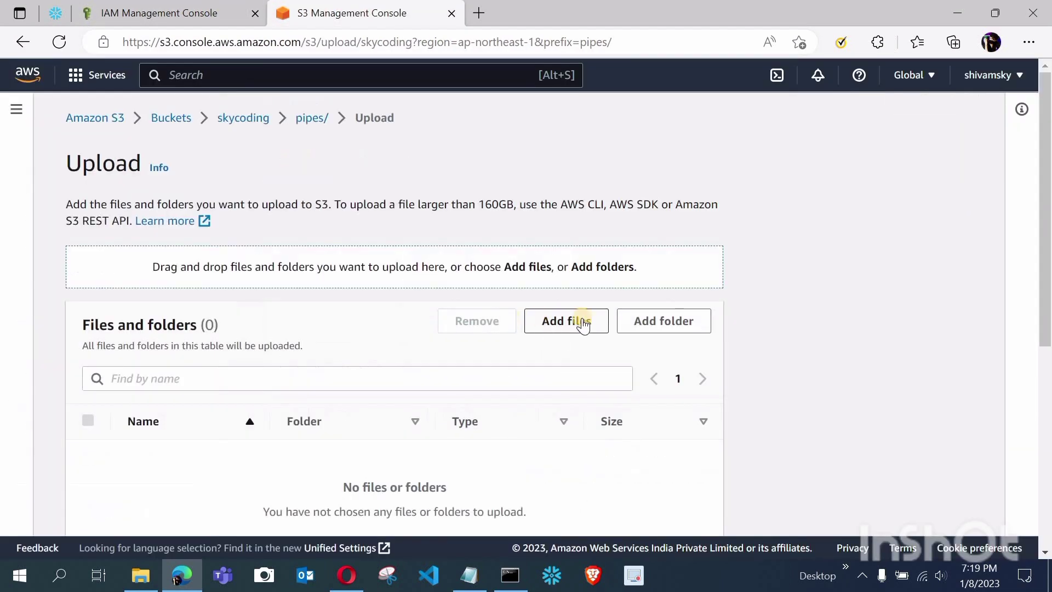
{"action": "left_click", "coordinate": [583, 324]}
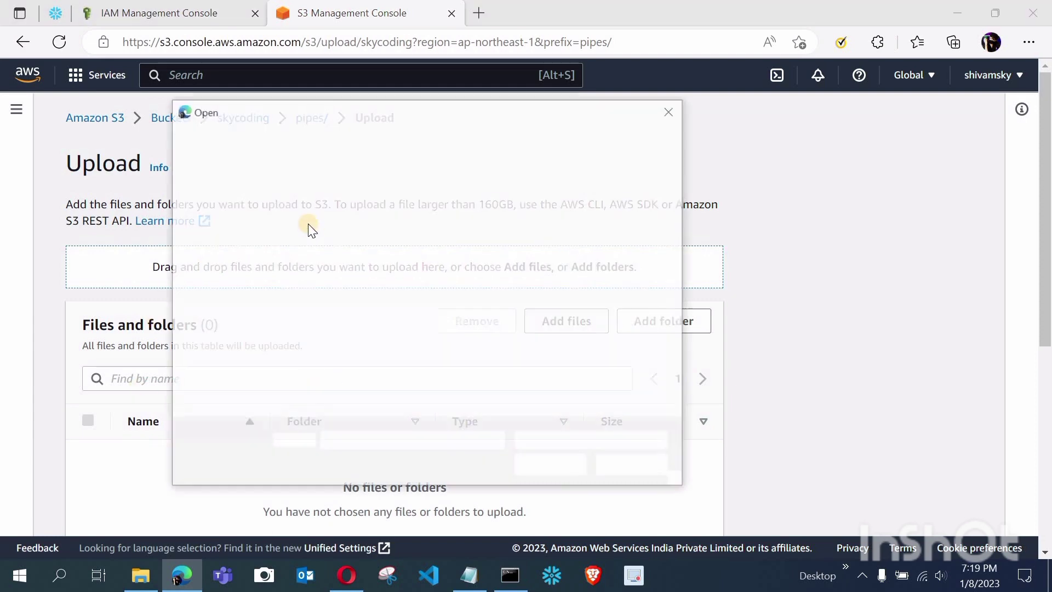
{"action": "left_click", "coordinate": [367, 246]}
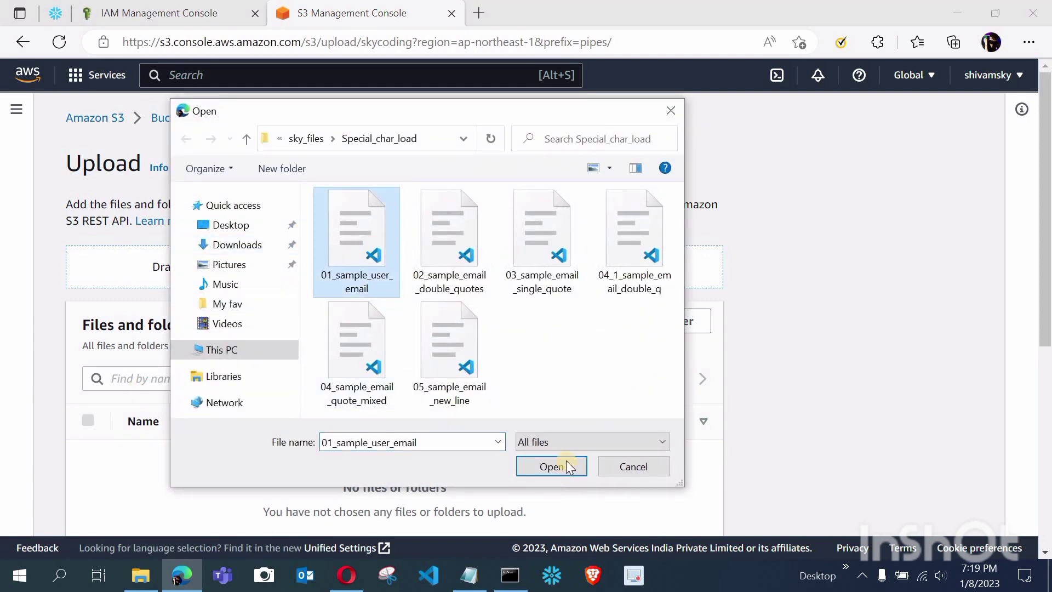
{"action": "left_click", "coordinate": [551, 466]}
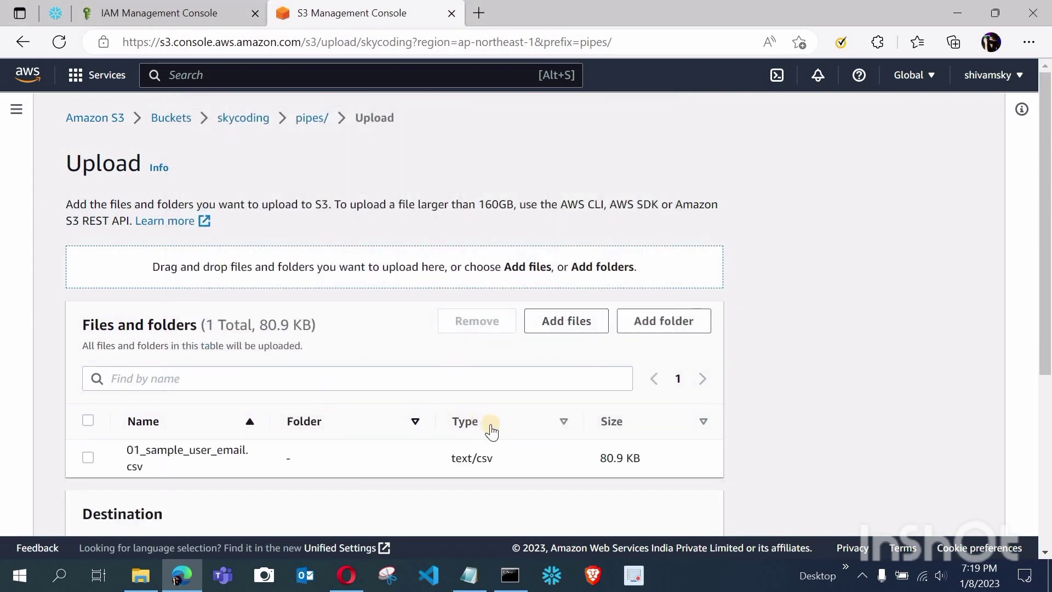
{"action": "scroll", "coordinate": [527, 438], "scroll_direction": "down", "scroll_amount": 5}
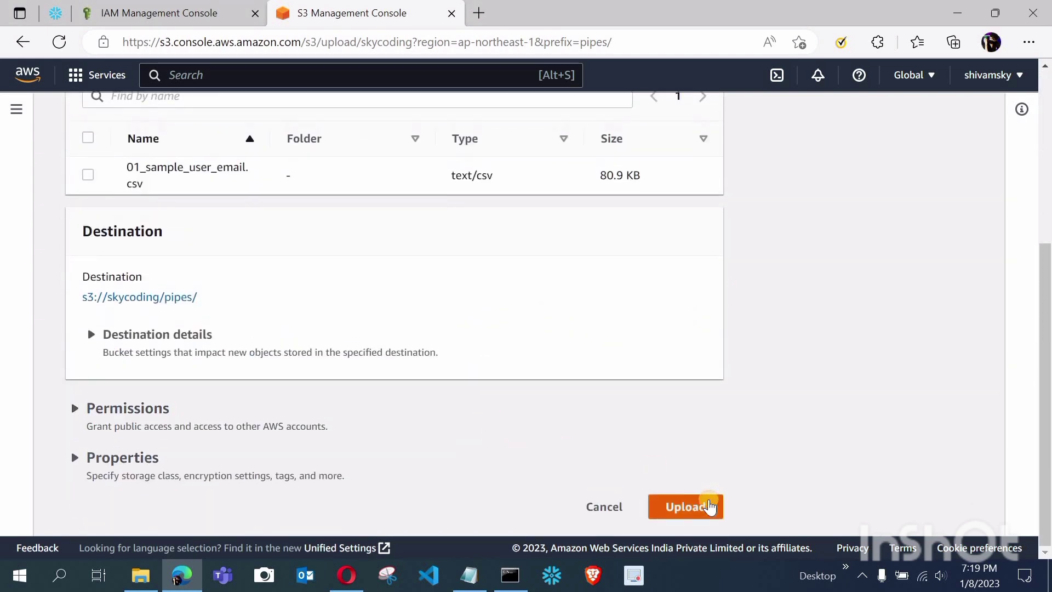
{"action": "left_click", "coordinate": [711, 505]}
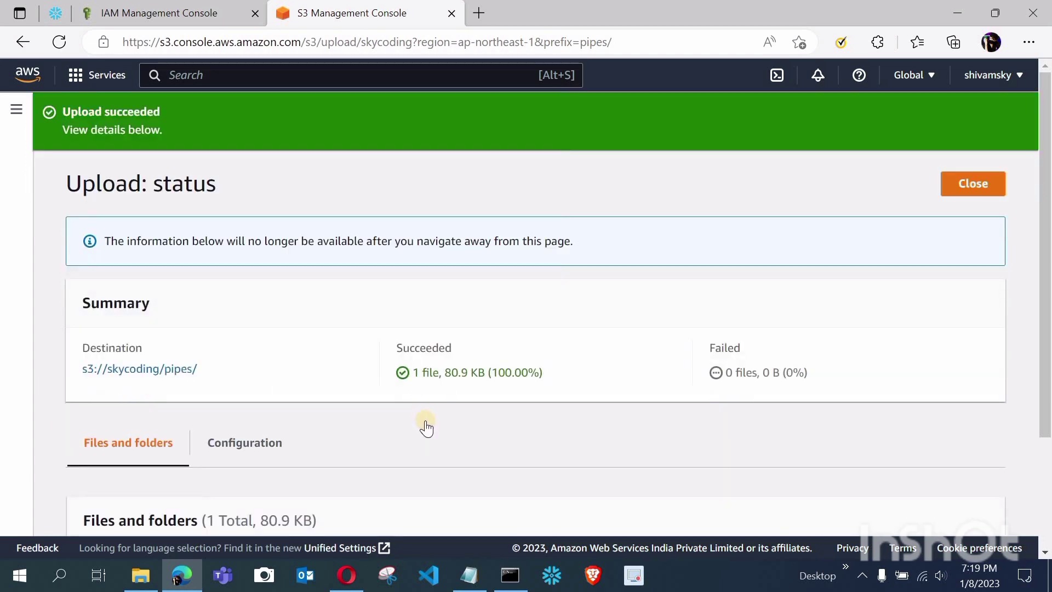
Review the upload status summary and close it to return to the pipes/ folder's object list
{"action": "scroll", "coordinate": [425, 422], "scroll_direction": "down", "scroll_amount": 4}
{"action": "scroll", "coordinate": [993, 153], "scroll_direction": "up", "scroll_amount": 4}
{"action": "scroll", "coordinate": [993, 153], "scroll_direction": "down", "scroll_amount": 1}
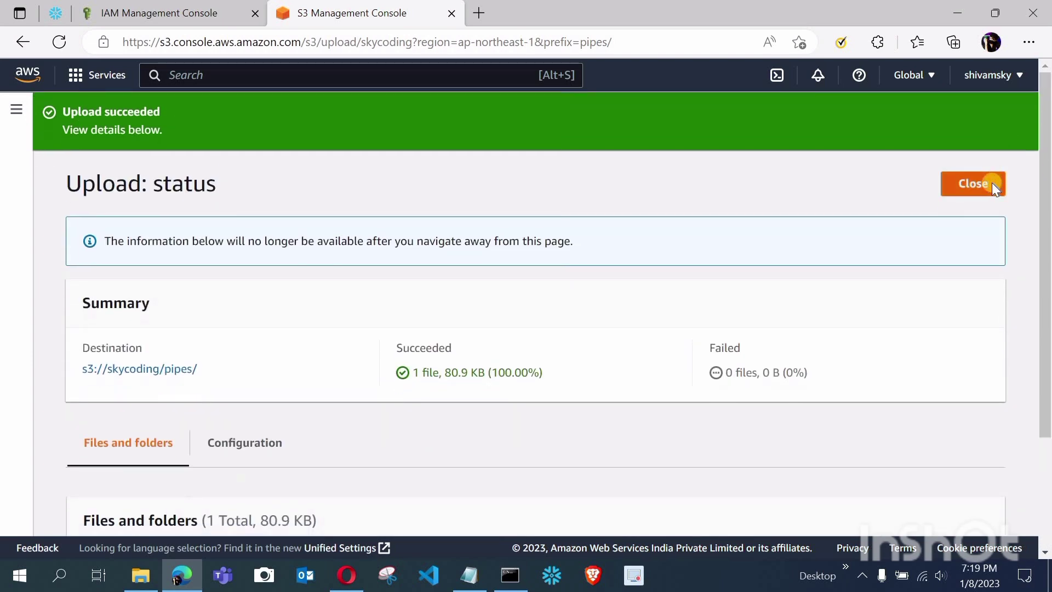
{"action": "left_click", "coordinate": [992, 182]}
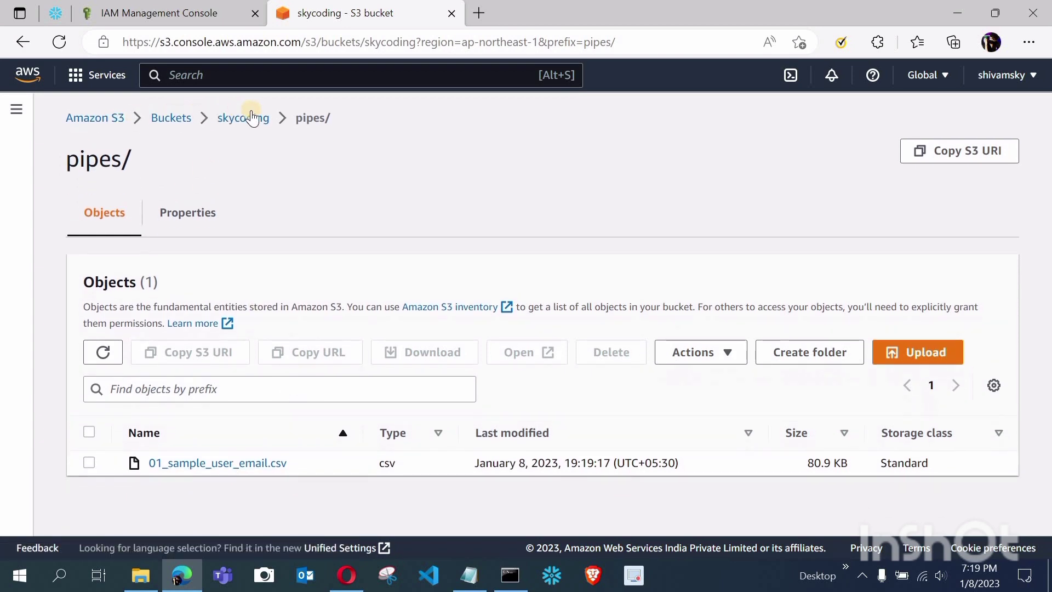
Run the CREATE OR REPLACE STAGE statement for sky.aws.stage_aws in Snowflake, enlarge the editor, and add blank lines below it
{"action": "left_click", "coordinate": [55, 13]}
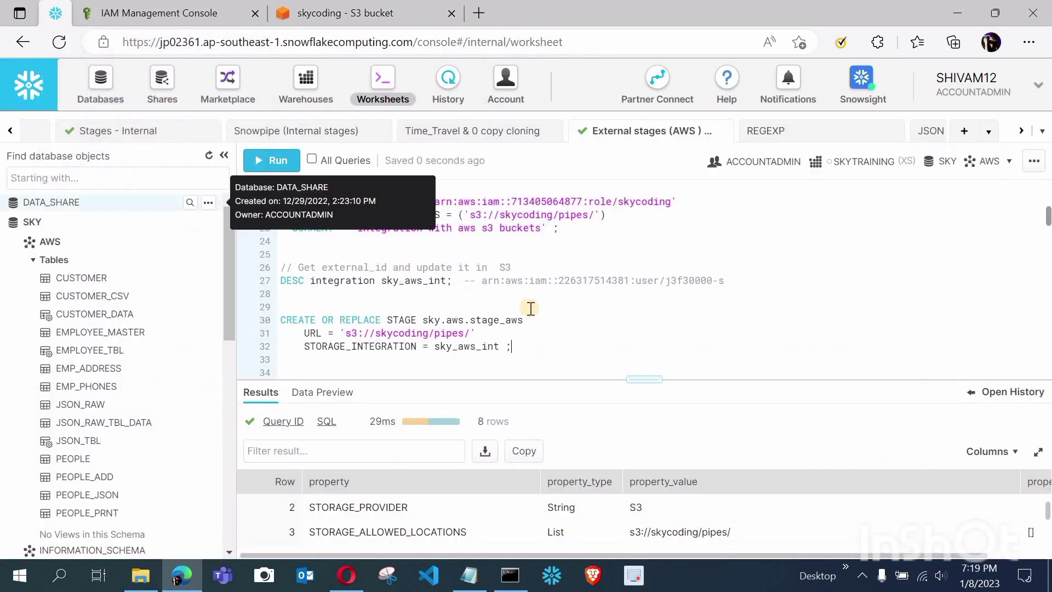
{"action": "left_click", "coordinate": [539, 345]}
{"action": "key", "text": "ctrl+Return"}
{"action": "mouse_move", "coordinate": [655, 378]}
{"action": "left_mouse_down"}
{"action": "mouse_move", "coordinate": [651, 352]}
{"action": "mouse_move", "coordinate": [652, 363]}
{"action": "left_mouse_up"}
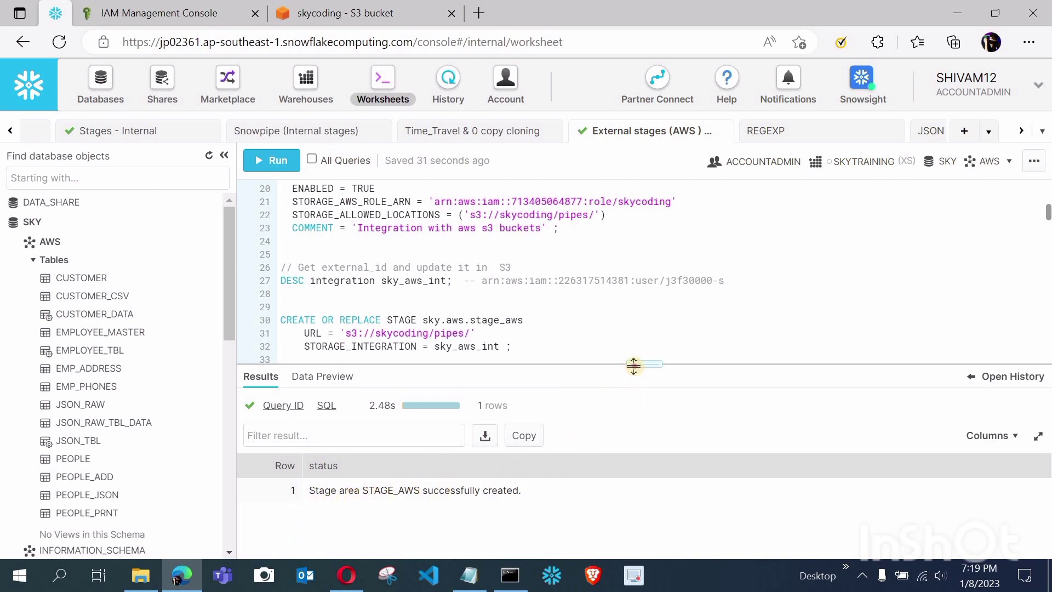
{"action": "left_click_drag", "start_coordinate": [628, 424], "coordinate": [627, 421]}
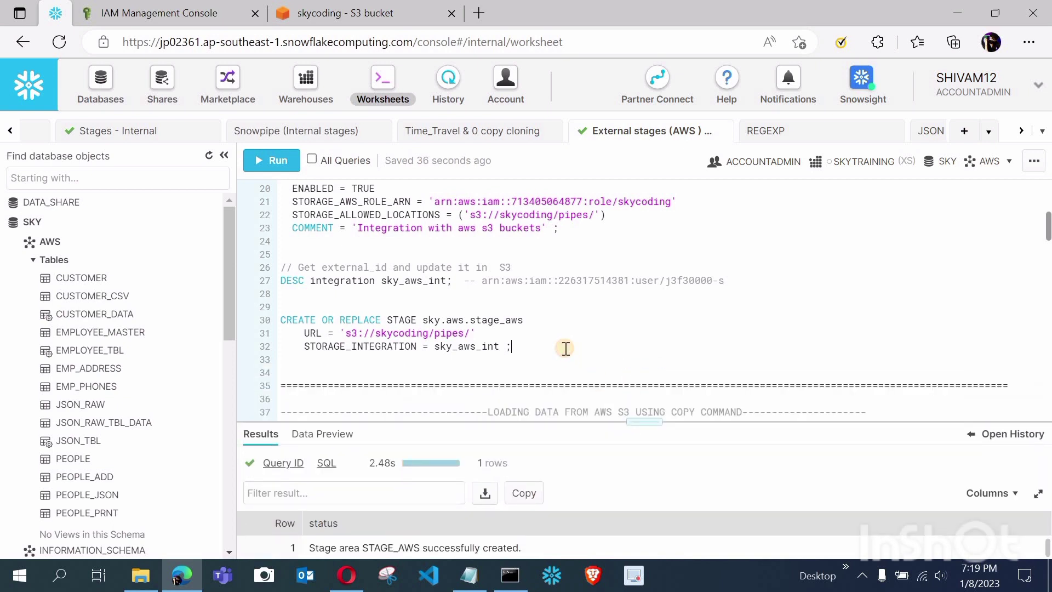
{"action": "key", "text": "Return"}
{"action": "key", "text": "Return"}
{"action": "type", "text": "se"}
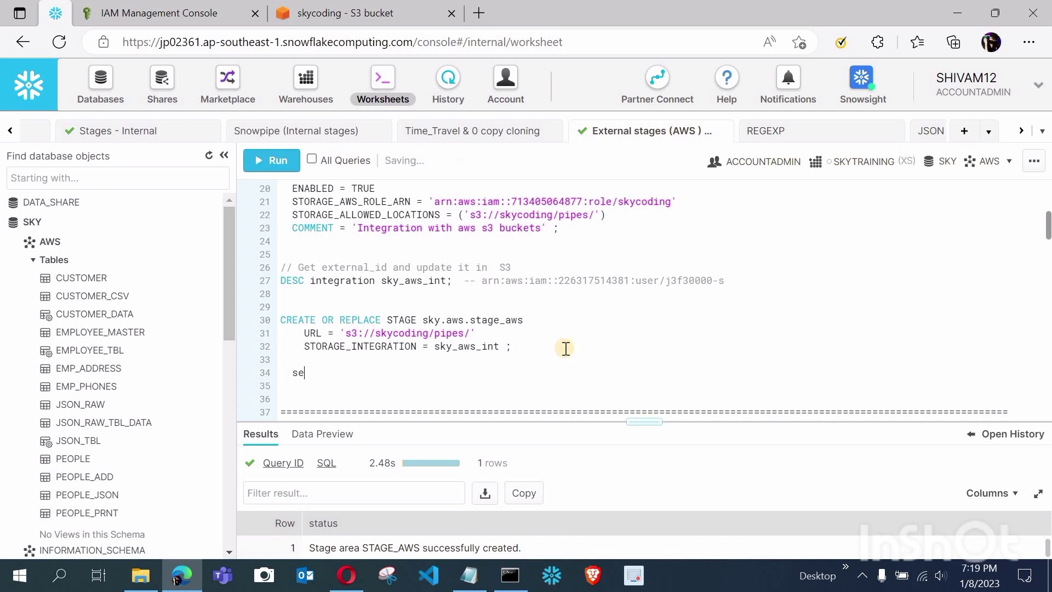
{"action": "type", "text": "lect * from"}
{"action": "double_click", "coordinate": [500, 318]}
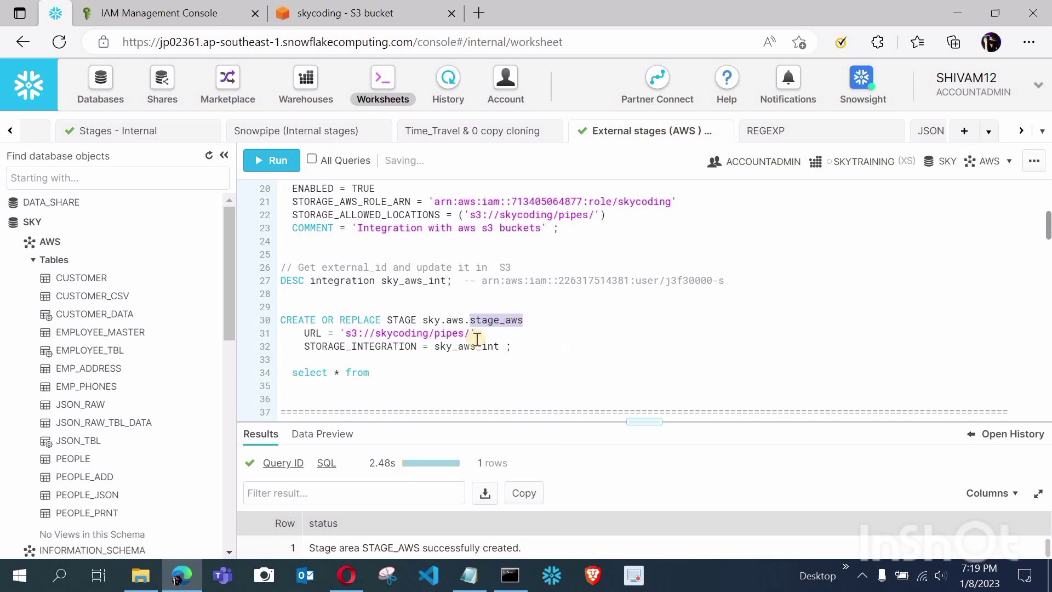
{"action": "left_click", "coordinate": [434, 380]}
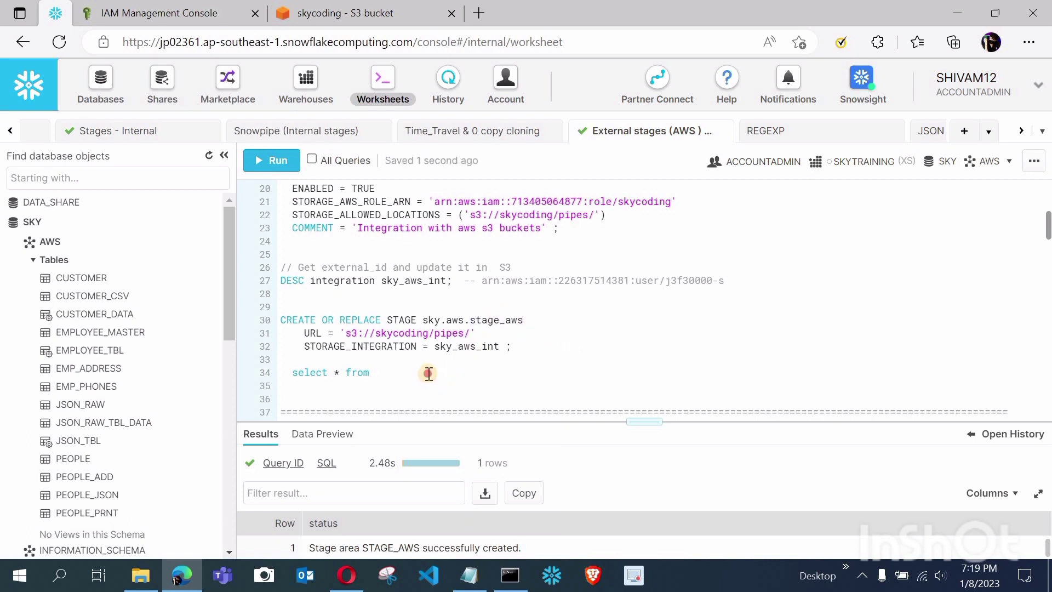
{"action": "type", "text": "stage_aws"}
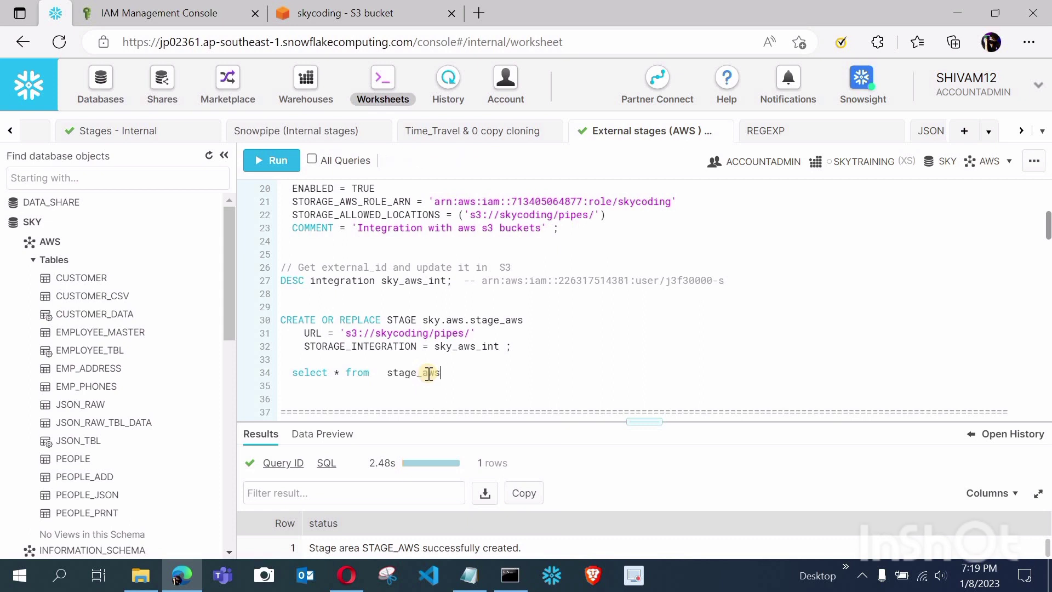
{"action": "key", "text": "BackSpace"}
{"action": "key", "text": "BackSpace"}
{"action": "key", "text": "BackSpace"}
{"action": "key", "text": "BackSpace"}
{"action": "key", "text": "BackSpace"}
{"action": "key", "text": "BackSpace"}
{"action": "key", "text": "BackSpace"}
{"action": "key", "text": "BackSpace"}
{"action": "key", "text": "BackSpace"}
{"action": "key", "text": "BackSpace"}
{"action": "key", "text": "BackSpace"}
{"action": "key", "text": "BackSpace"}
{"action": "key", "text": "BackSpace"}
{"action": "key", "text": "BackSpace"}
{"action": "key", "text": "BackSpace"}
{"action": "key", "text": "BackSpace"}
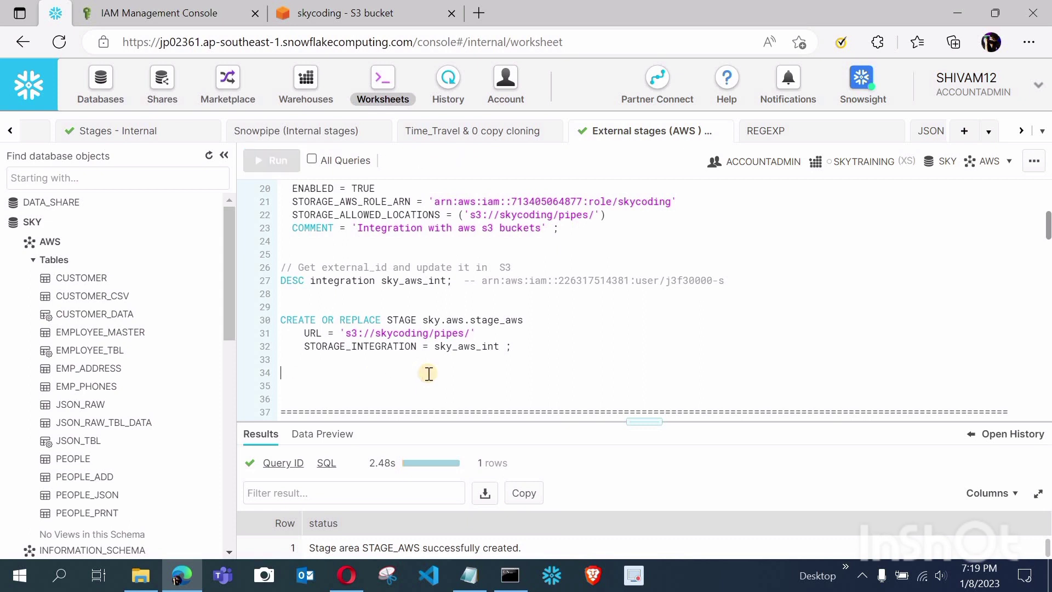
{"action": "type", "text": "ls"}
{"action": "type", "text": "ist "}
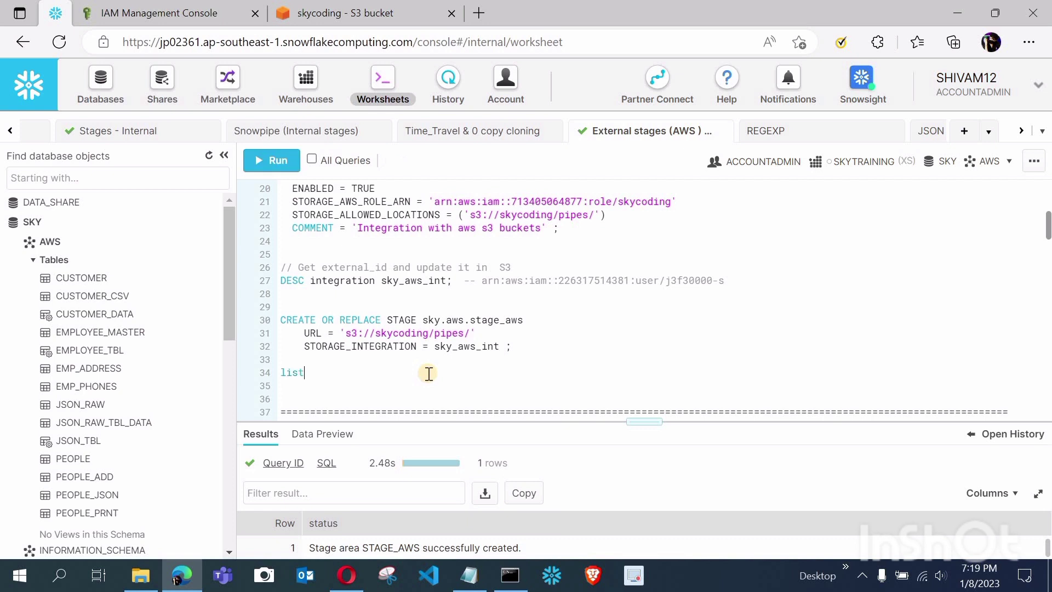
{"action": "type", "text": "@"}
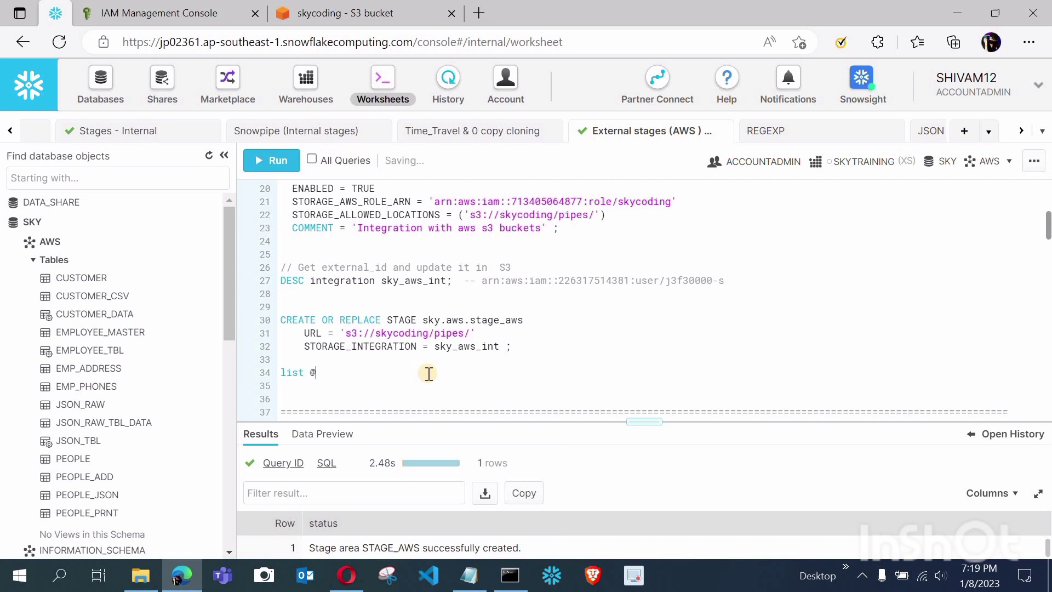
{"action": "double_click", "coordinate": [511, 321]}
{"action": "key", "text": "ctrl+c"}
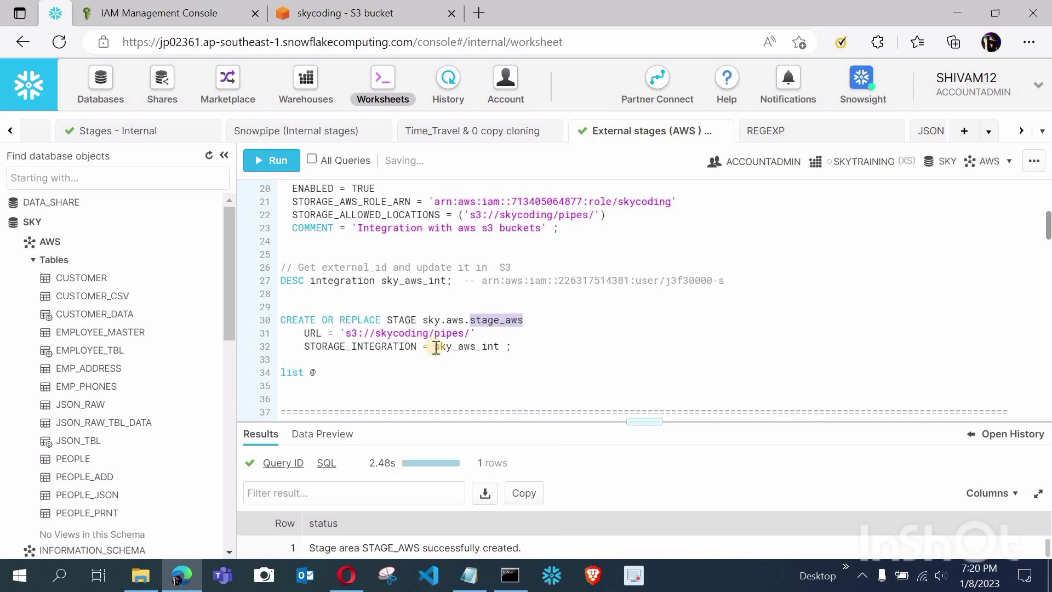
{"action": "left_click", "coordinate": [403, 371]}
{"action": "key", "text": "ctrl+v"}
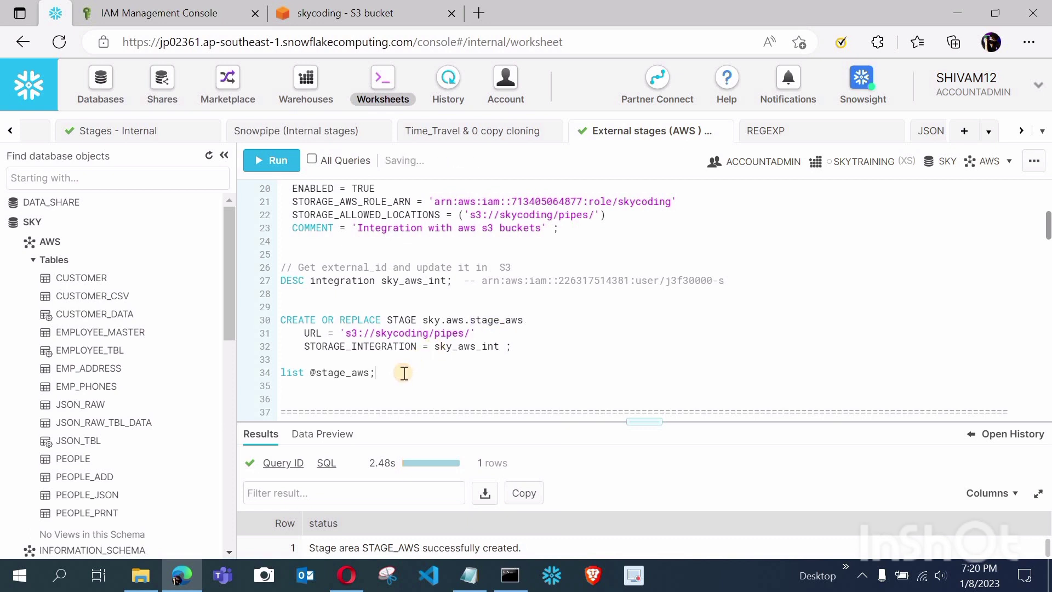
{"action": "key", "text": "ctrl+Return"}
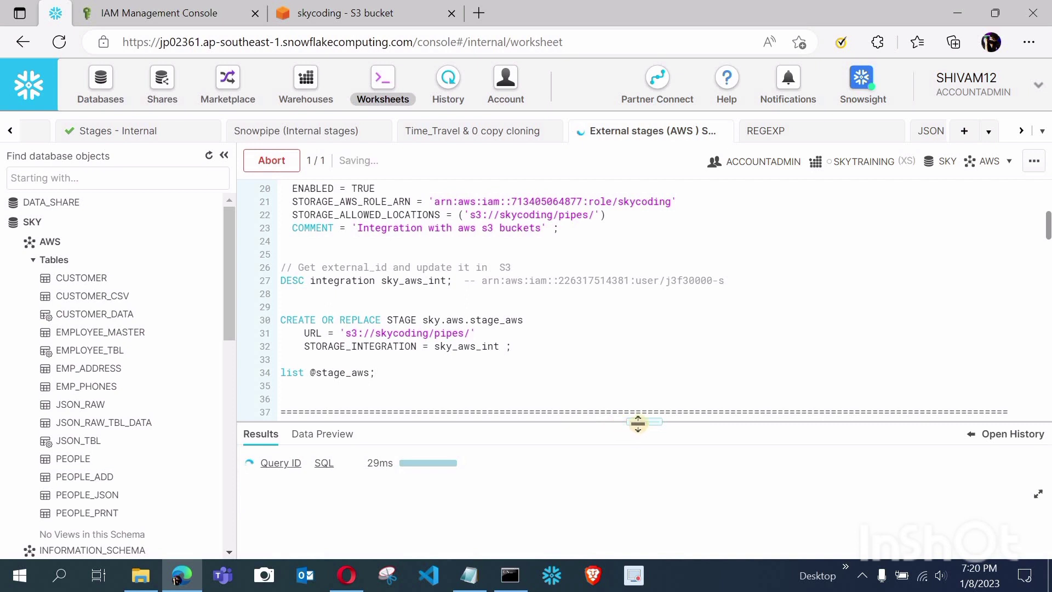
Enlarge the results area, widen the name column, and compare the listed file with the objects in the bucket's pipes/ folder
{"action": "left_click_drag", "start_coordinate": [638, 423], "coordinate": [636, 380]}
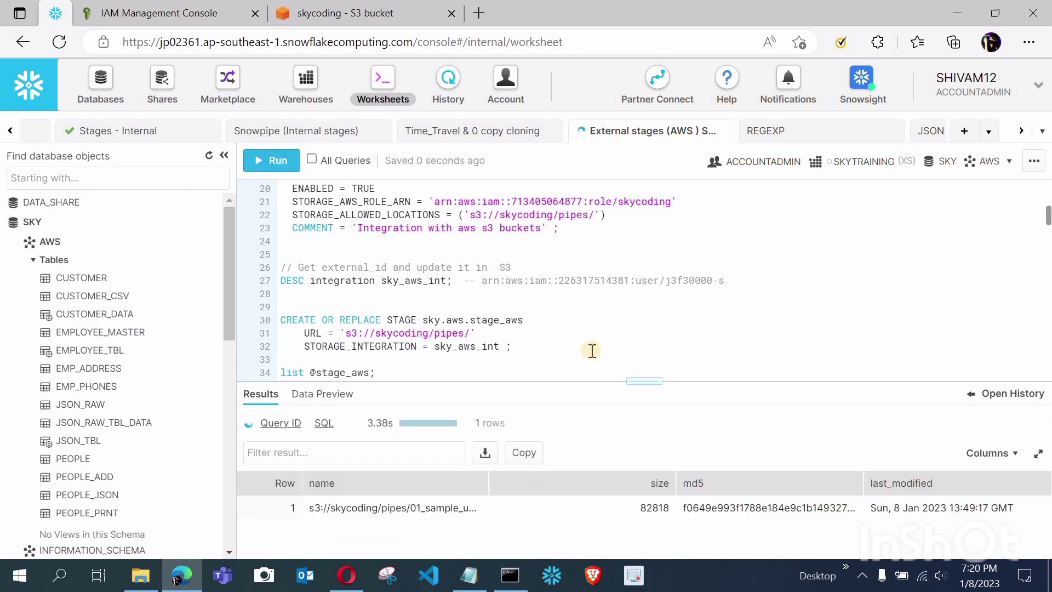
{"action": "scroll", "coordinate": [592, 351], "scroll_direction": "down", "scroll_amount": 1}
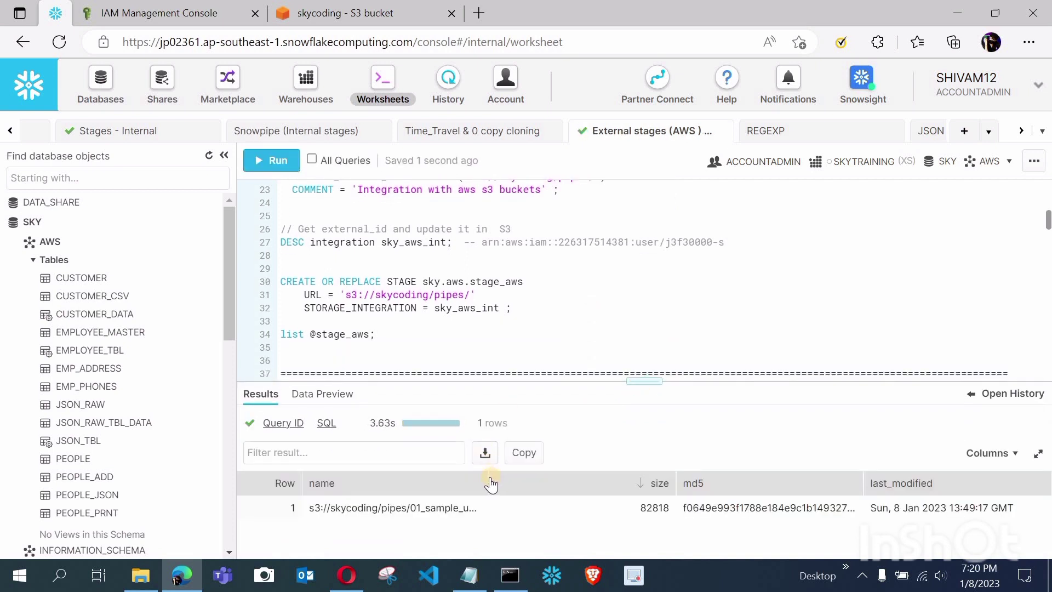
{"action": "left_click_drag", "start_coordinate": [486, 474], "coordinate": [619, 474]}
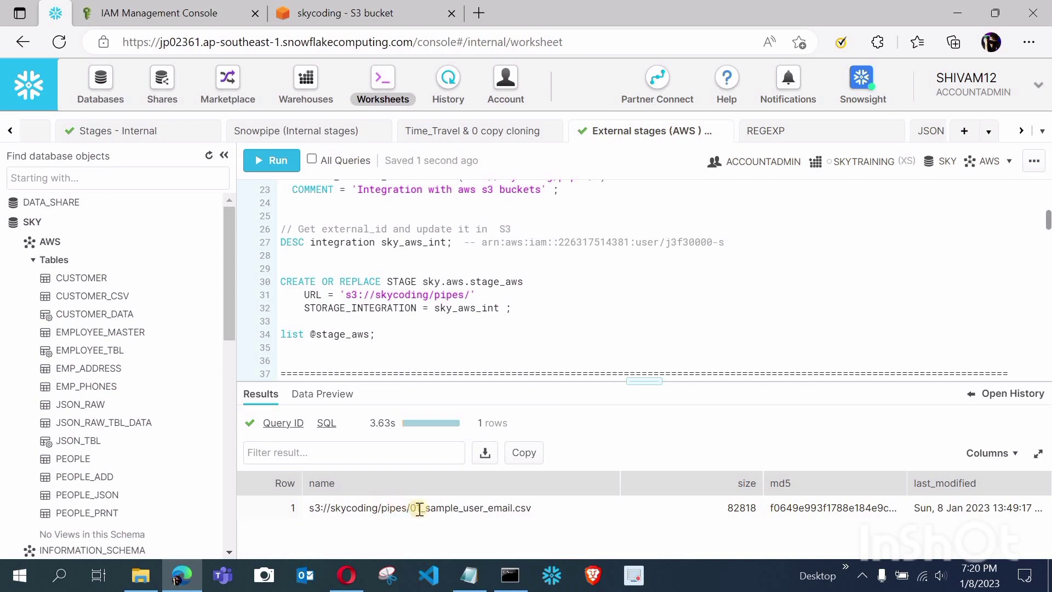
{"action": "left_click", "coordinate": [224, 12]}
{"action": "key", "text": "ctrl+Tab"}
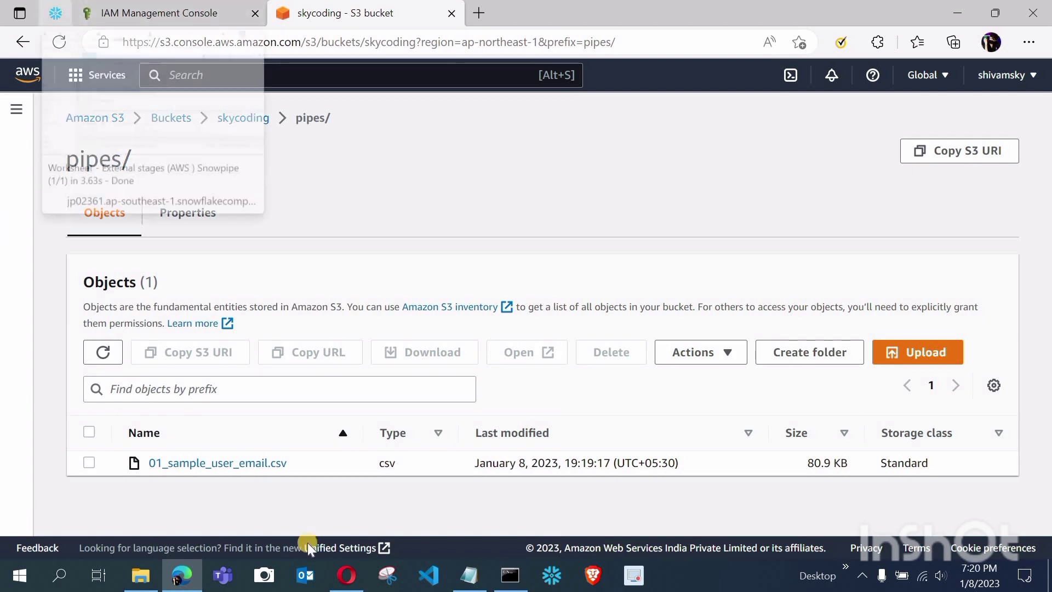
{"action": "key", "text": "ctrl+1"}
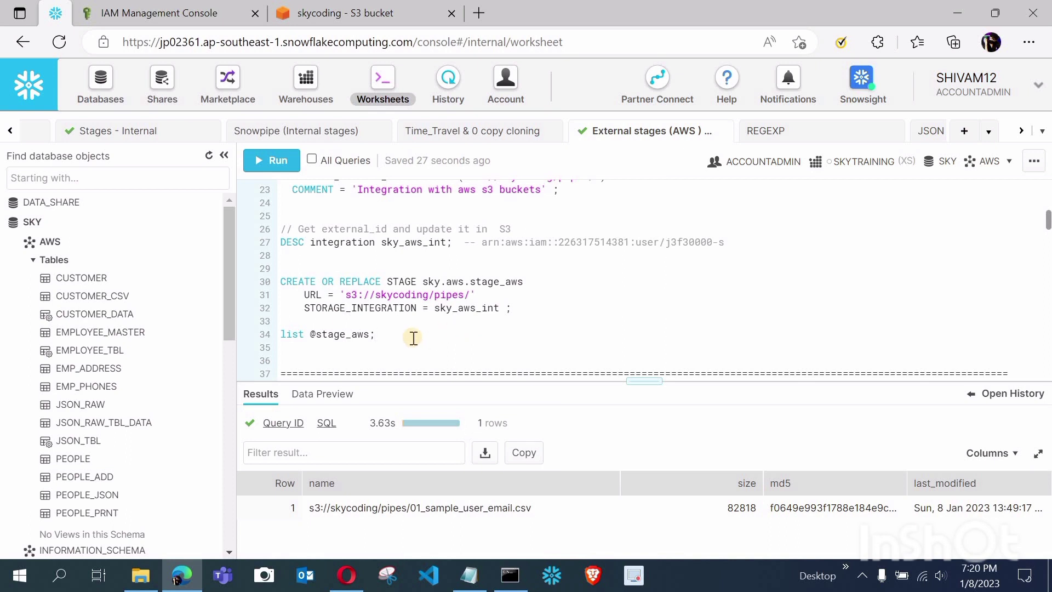
Draft the statement copy into <tablename> from stage_aws ; below the list command
{"action": "key", "text": "Return"}
{"action": "key", "text": "Return"}
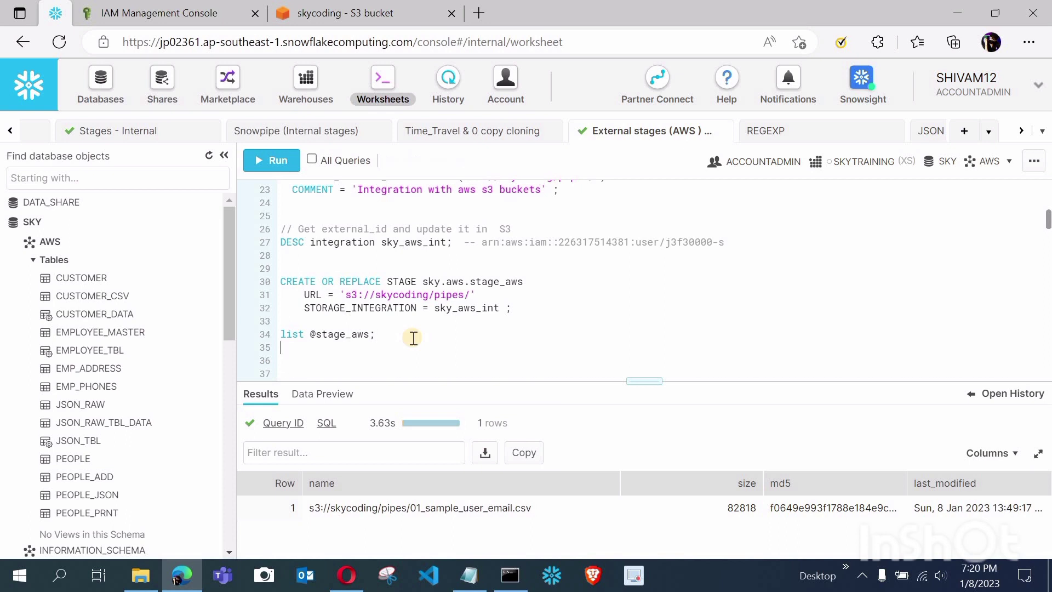
{"action": "type", "text": "copy i"}
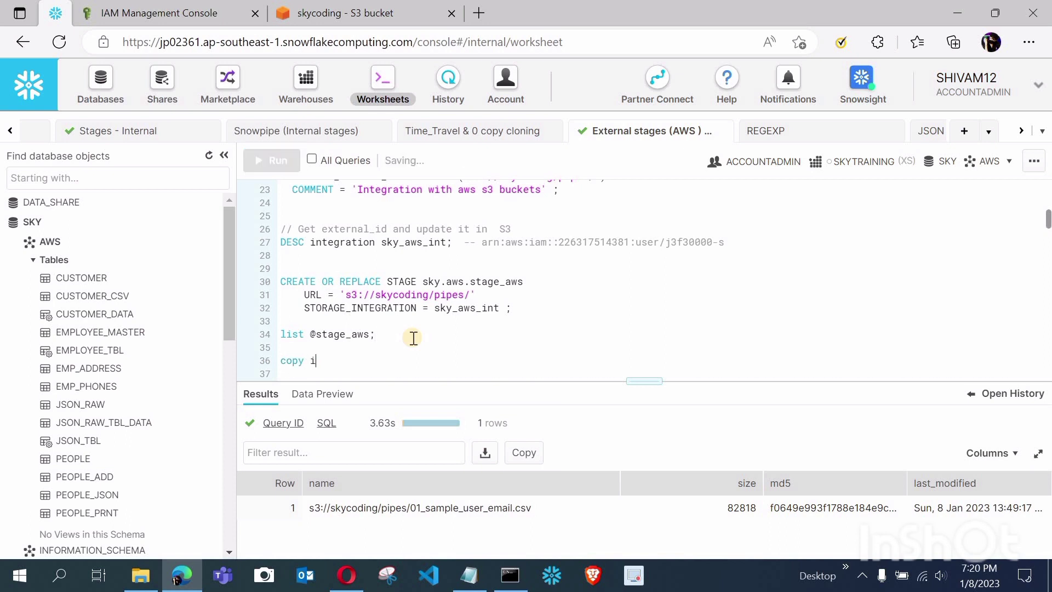
{"action": "type", "text": "nto <tab"}
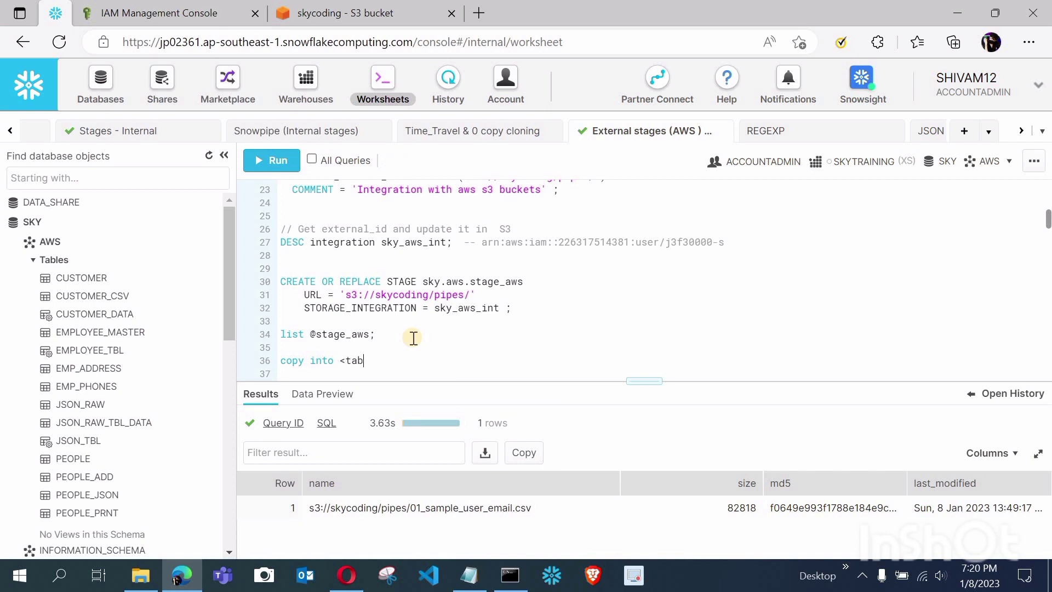
{"action": "type", "text": "lename> "}
{"action": "type", "text": "from"}
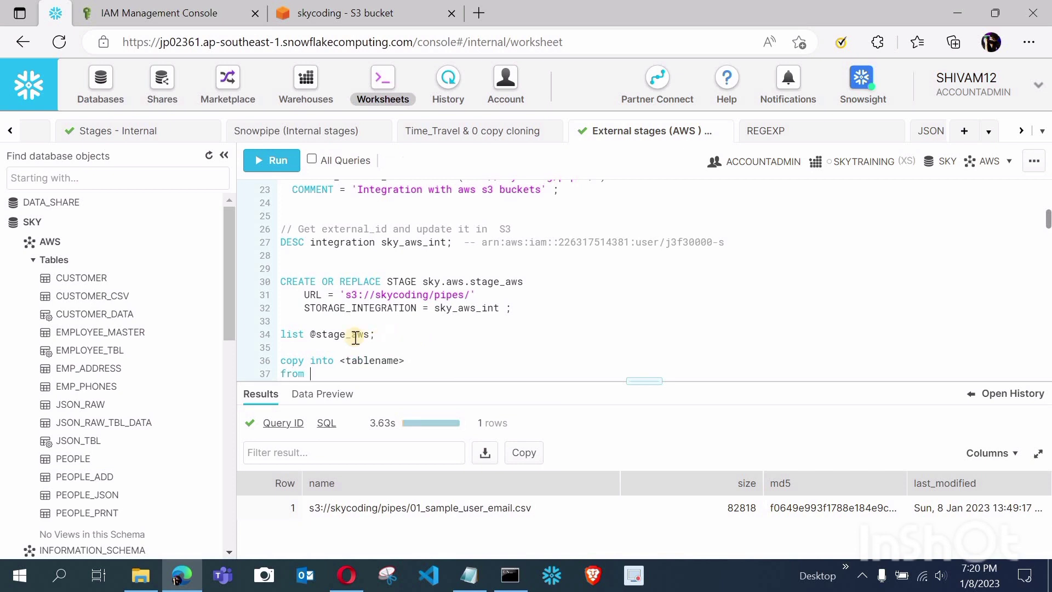
{"action": "double_click", "coordinate": [350, 336]}
{"action": "key", "text": "ctrl+c"}
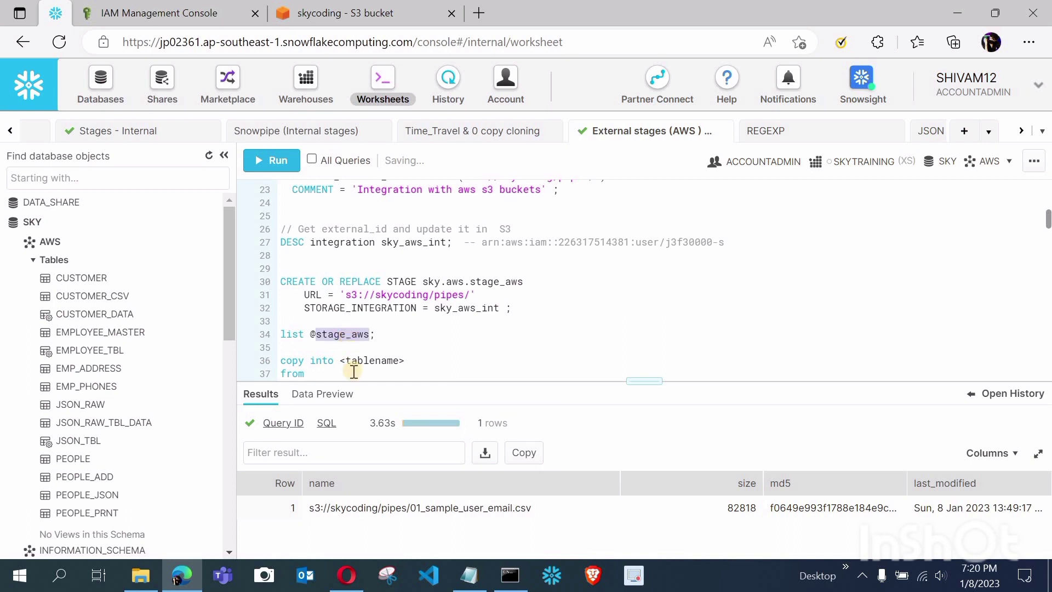
{"action": "left_click", "coordinate": [352, 373]}
{"action": "key", "text": "ctrl+v"}
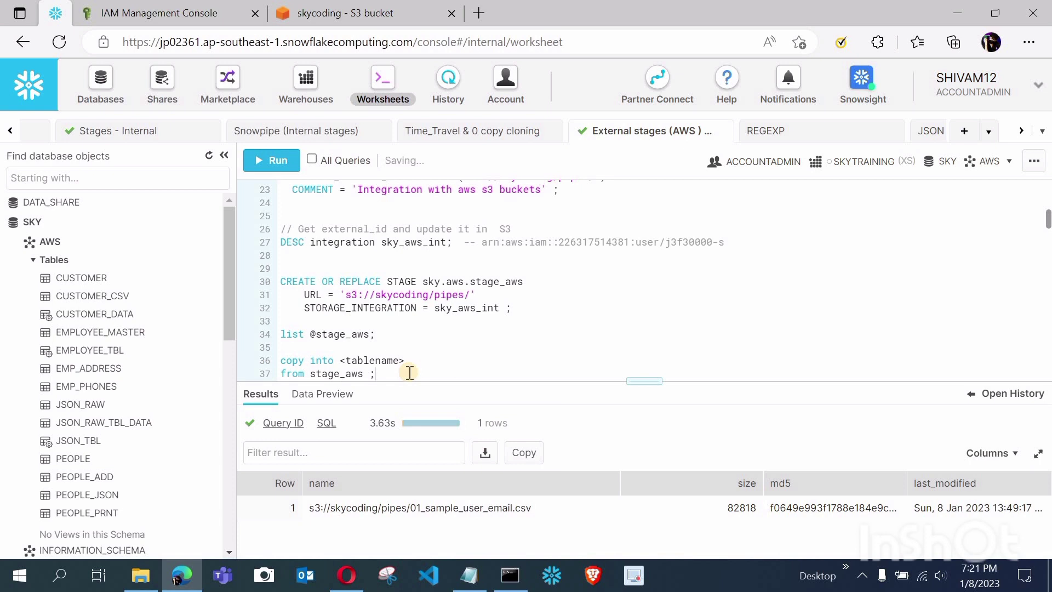
Delete the drafted copy into statement below the list command
{"action": "key", "text": "BackSpace"}
{"action": "key", "text": "BackSpace"}
{"action": "key", "text": "BackSpace"}
{"action": "key", "text": "BackSpace"}
{"action": "key", "text": "BackSpace"}
{"action": "key", "text": "BackSpace"}
{"action": "key", "text": "BackSpace"}
{"action": "key", "text": "BackSpace"}
{"action": "key", "text": "BackSpace"}
{"action": "key", "text": "BackSpace"}
{"action": "key", "text": "BackSpace"}
{"action": "key", "text": "BackSpace"}
{"action": "key", "text": "BackSpace"}
{"action": "key", "text": "BackSpace"}
{"action": "key", "text": "BackSpace"}
{"action": "key", "text": "BackSpace"}
{"action": "key", "text": "BackSpace"}
{"action": "key", "text": "BackSpace"}
{"action": "key", "text": "BackSpace"}
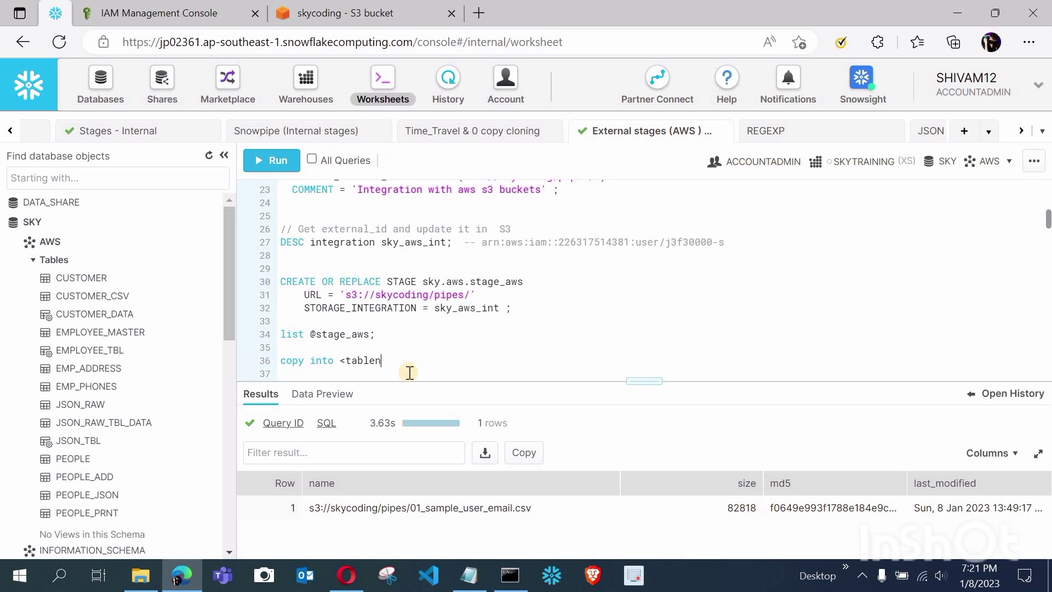
{"action": "key", "text": "BackSpace"}
{"action": "key", "text": "BackSpace"}
{"action": "key", "text": "BackSpace"}
{"action": "key", "text": "BackSpace"}
{"action": "key", "text": "BackSpace"}
{"action": "key", "text": "BackSpace"}
{"action": "key", "text": "BackSpace"}
{"action": "key", "text": "BackSpace"}
{"action": "key", "text": "BackSpace"}
{"action": "key", "text": "BackSpace"}
{"action": "key", "text": "BackSpace"}
{"action": "key", "text": "BackSpace"}
{"action": "key", "text": "BackSpace"}
{"action": "key", "text": "BackSpace"}
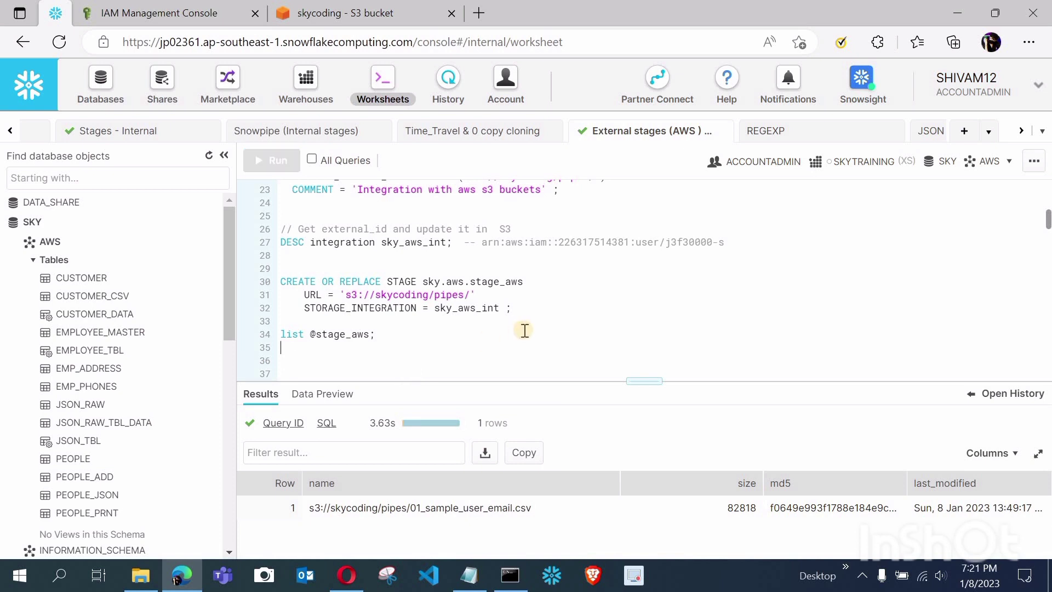
Remove one of the blank lines between the DESC integration line and the CREATE OR REPLACE STAGE statement
{"action": "scroll", "coordinate": [447, 293], "scroll_direction": "up", "scroll_amount": 1}
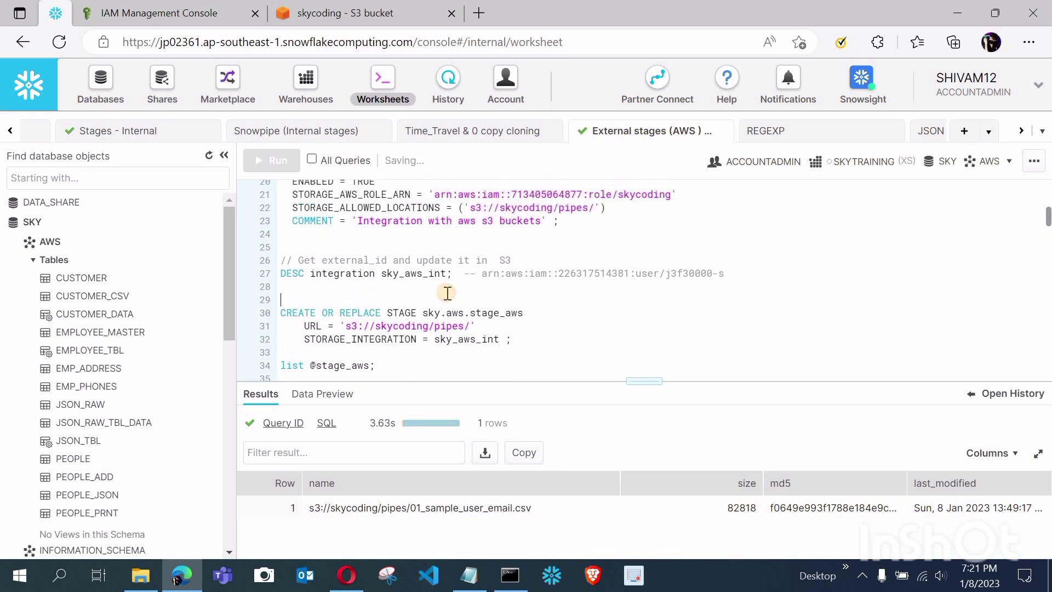
{"action": "key", "text": "BackSpace"}
{"action": "left_click", "coordinate": [468, 353]}
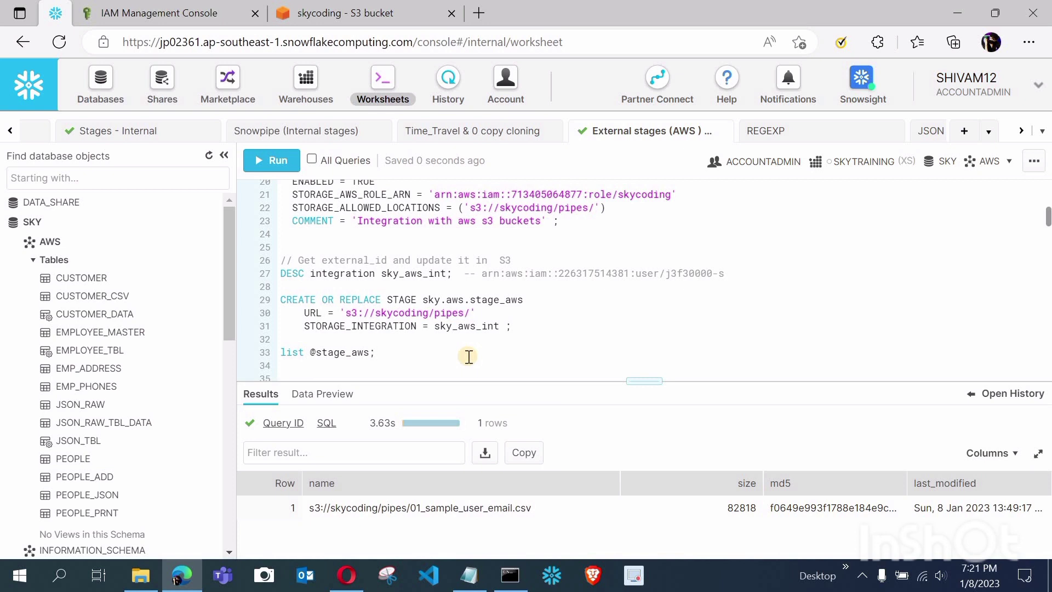
Review the storage integration and stage statements in the worksheet against the pipes/ folder of the skycoding S3 bucket
{"action": "scroll", "coordinate": [469, 356], "scroll_direction": "up", "scroll_amount": 5}
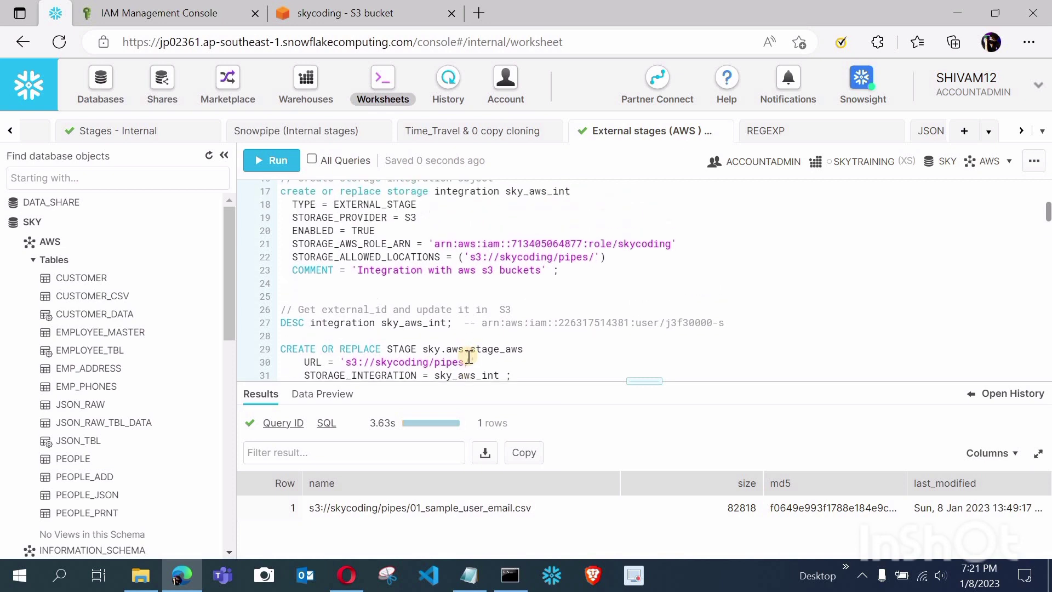
{"action": "scroll", "coordinate": [470, 356], "scroll_direction": "down", "scroll_amount": 1}
{"action": "scroll", "coordinate": [469, 357], "scroll_direction": "up", "scroll_amount": 1}
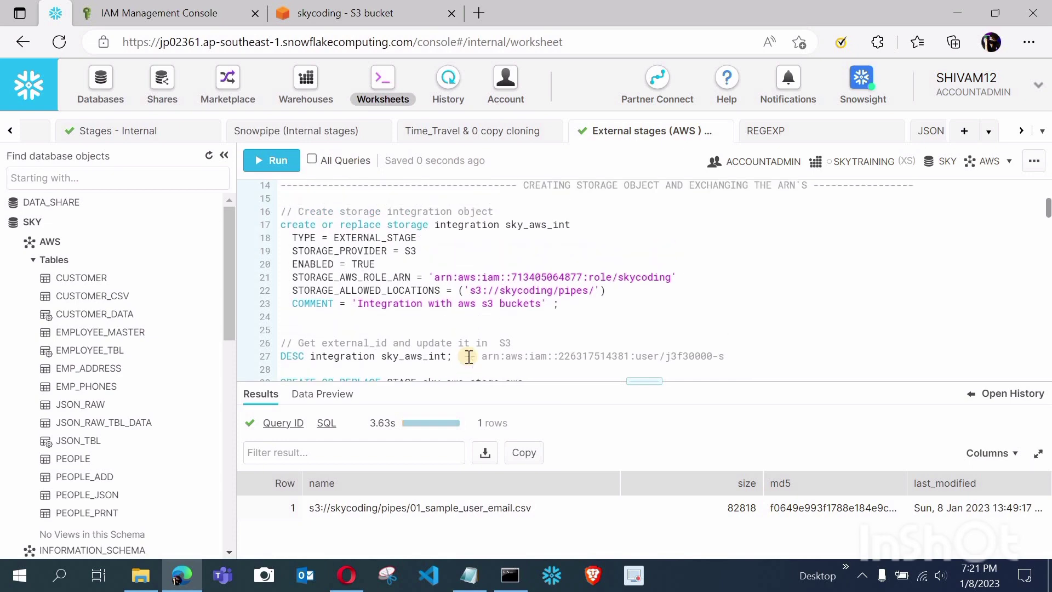
{"action": "left_click", "coordinate": [371, 11]}
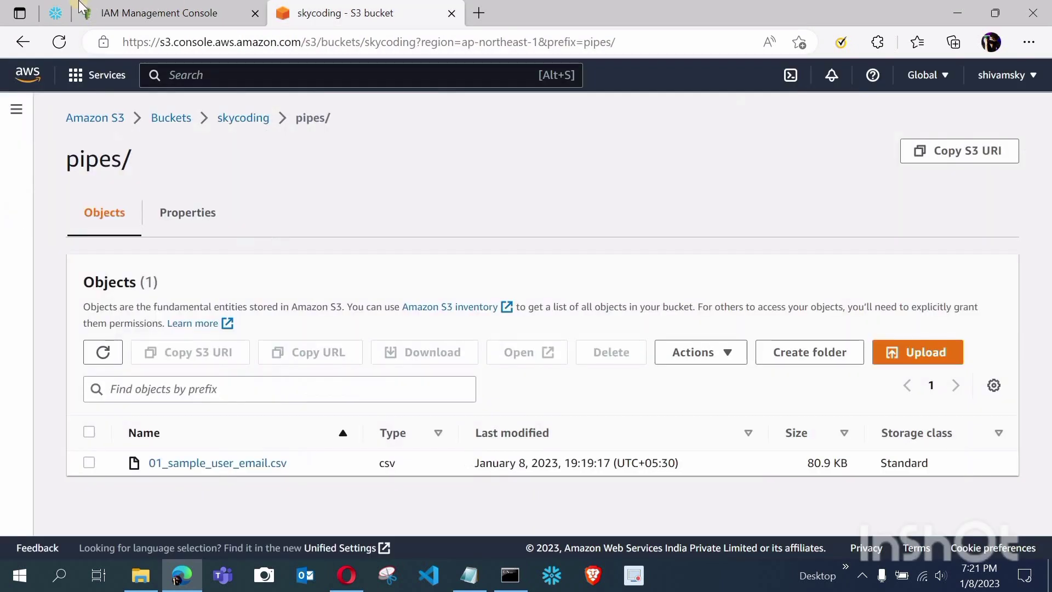
{"action": "left_click", "coordinate": [62, 8]}
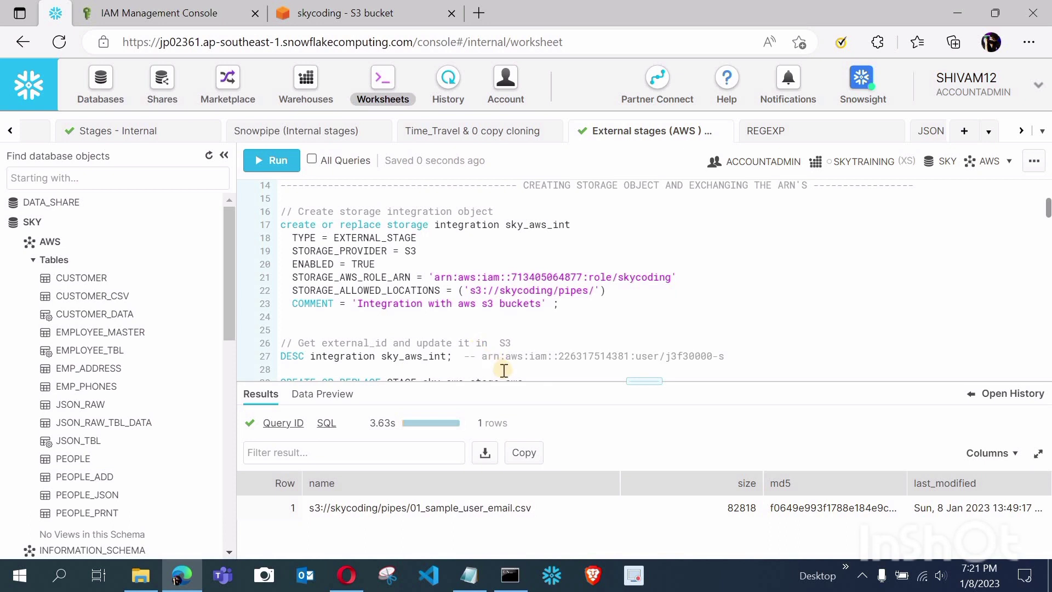
{"action": "scroll", "coordinate": [504, 371], "scroll_direction": "down", "scroll_amount": 2}
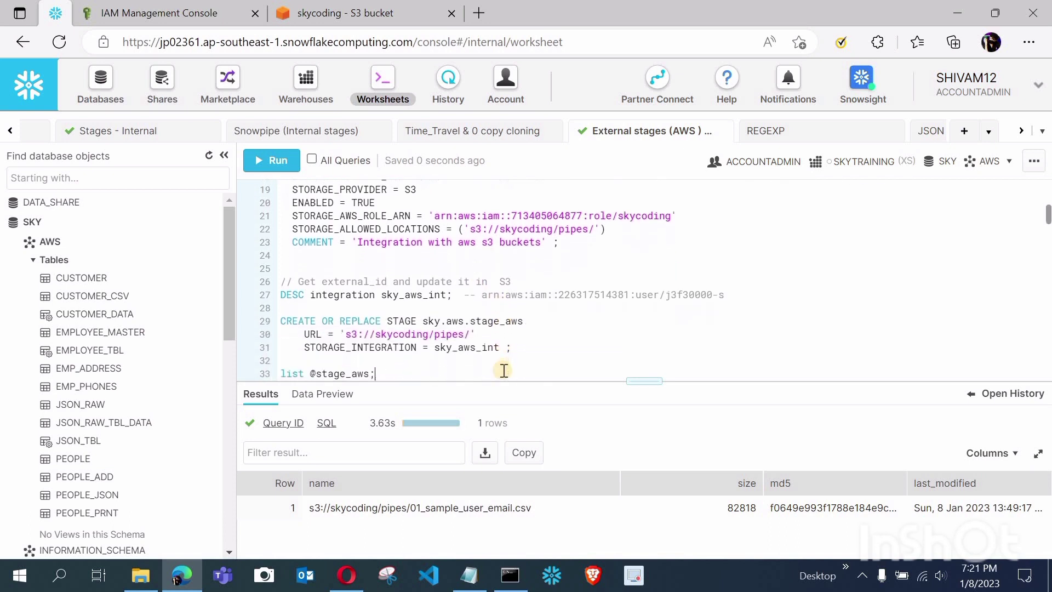